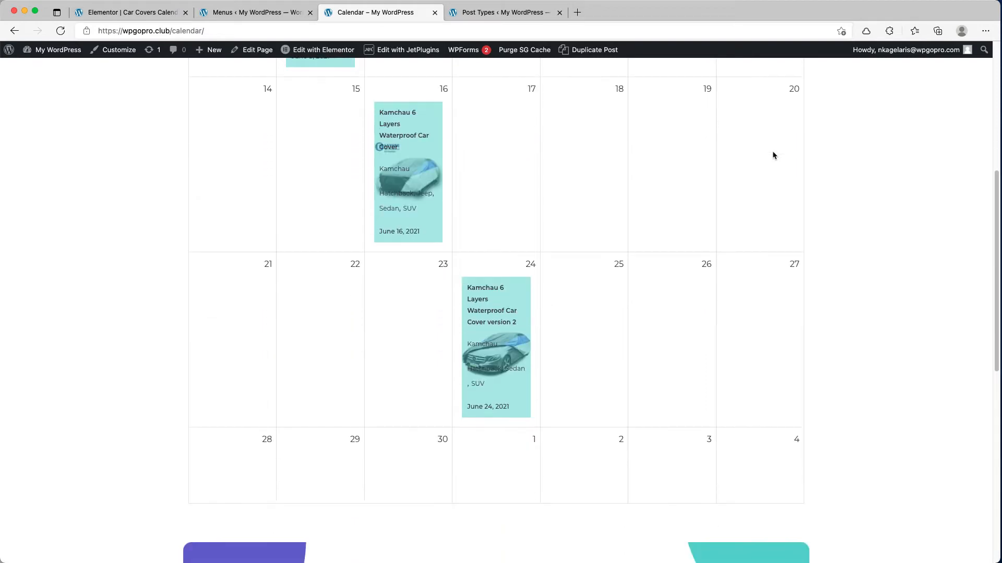
- Review the June 2021 entries in the car covers calendar, back up to the first week
scroll(772, 155, "up", 3)
scroll(773, 155, "up", 4)
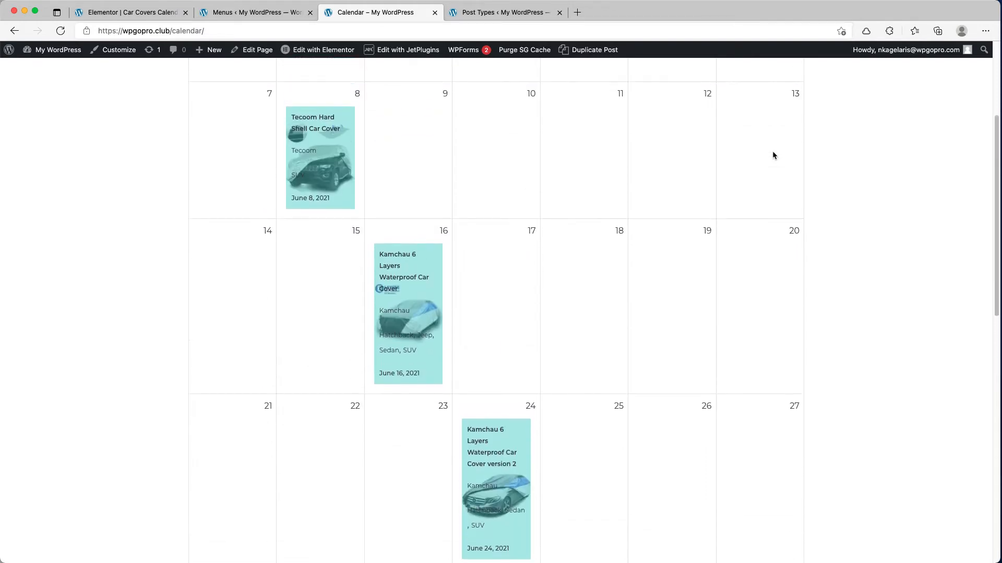
scroll(773, 155, "up", 3)
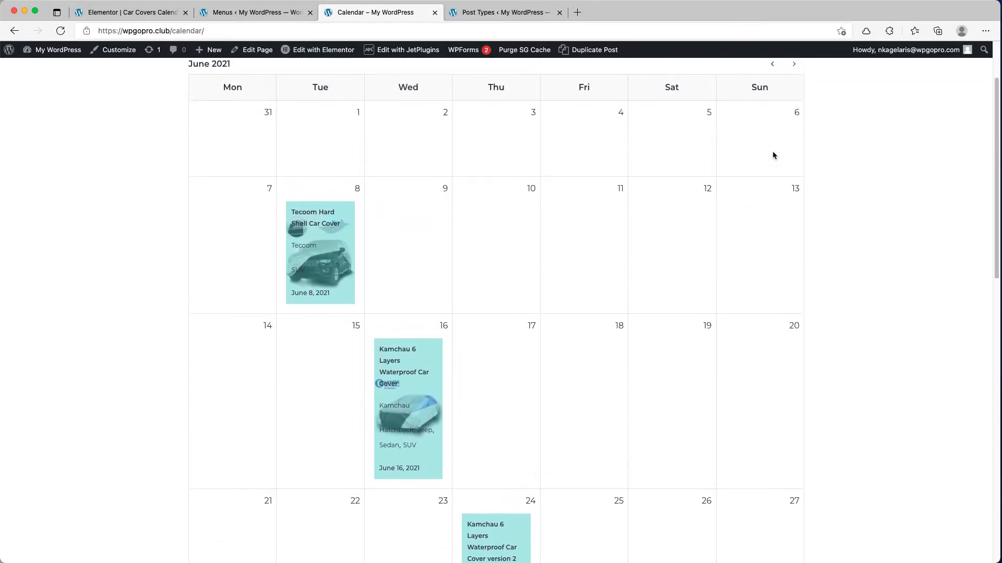
scroll(773, 155, "up", 2)
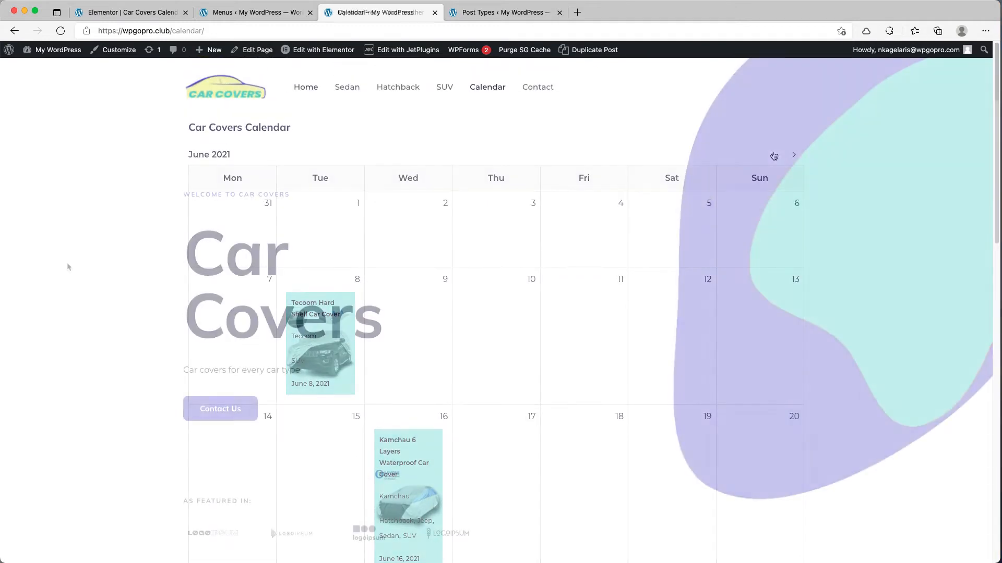
- Examine the Sedan, SUV and Pickup Truck cover listings on the site's home page
scroll(840, 187, "down", 4)
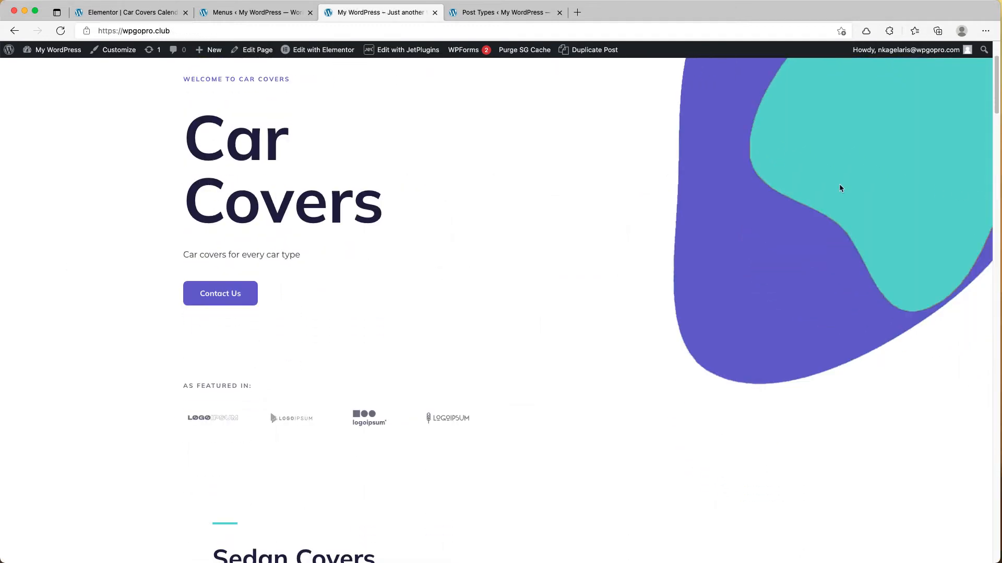
scroll(840, 188, "down", 10)
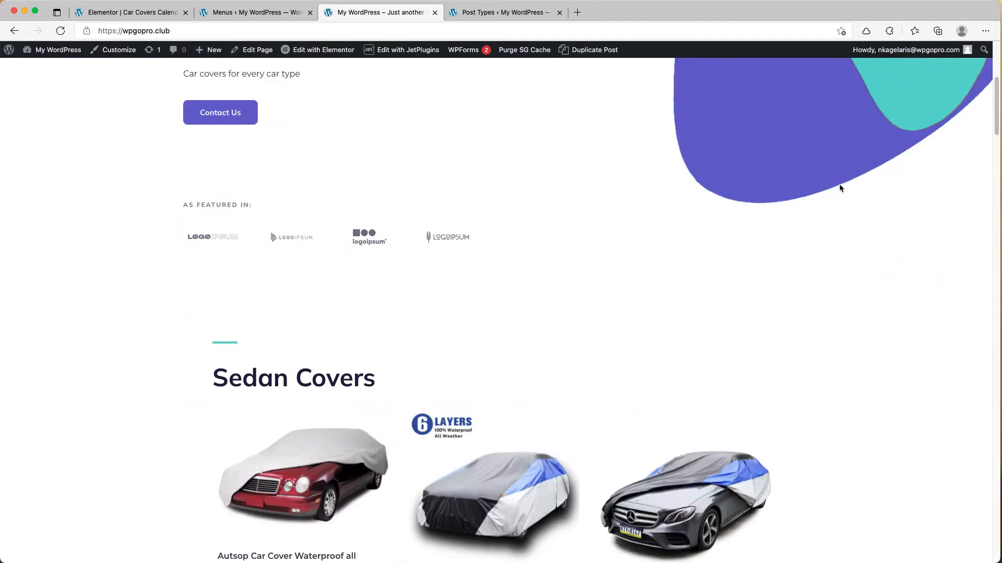
scroll(839, 189, "down", 17)
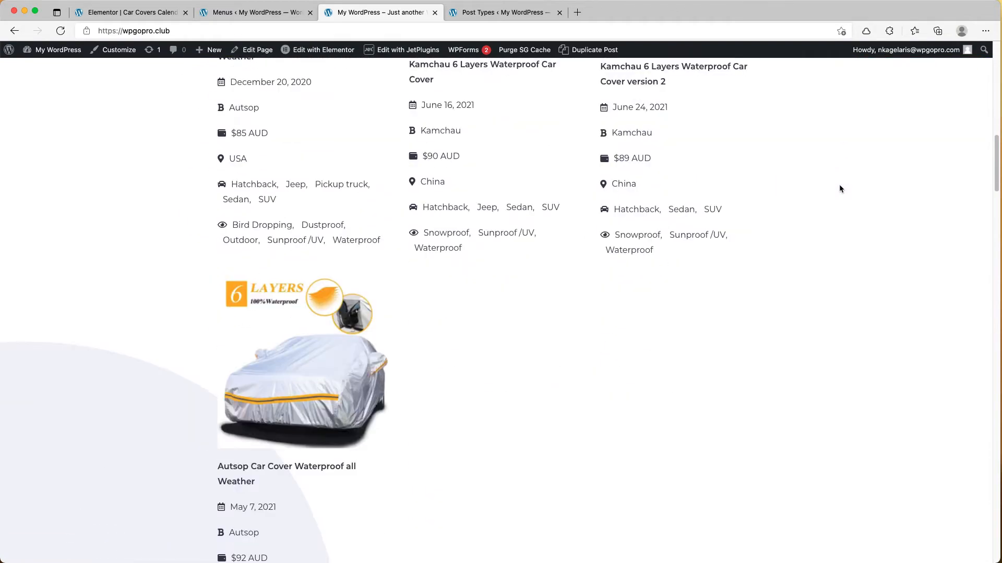
scroll(839, 188, "down", 7)
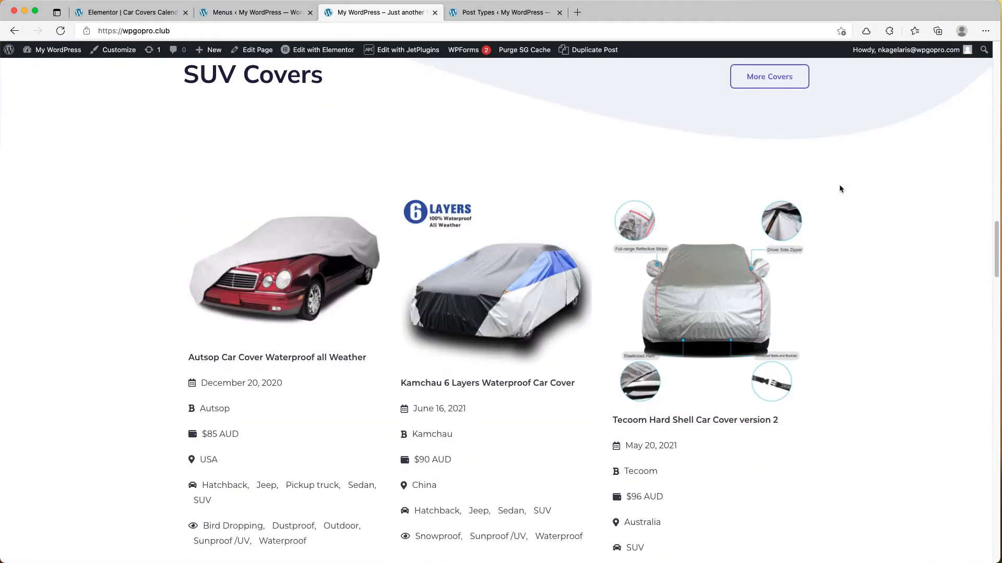
scroll(839, 188, "down", 9)
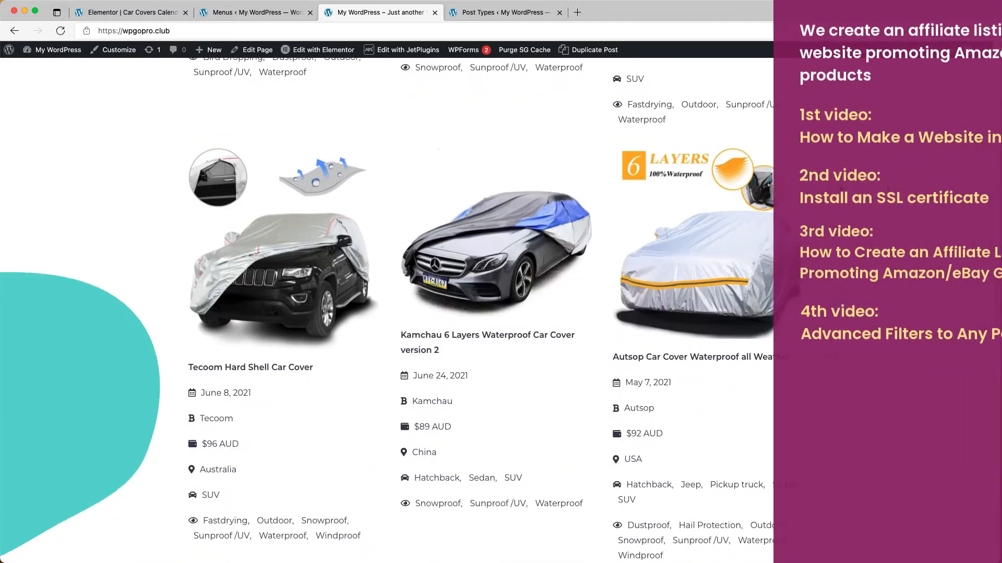
scroll(839, 189, "down", 16)
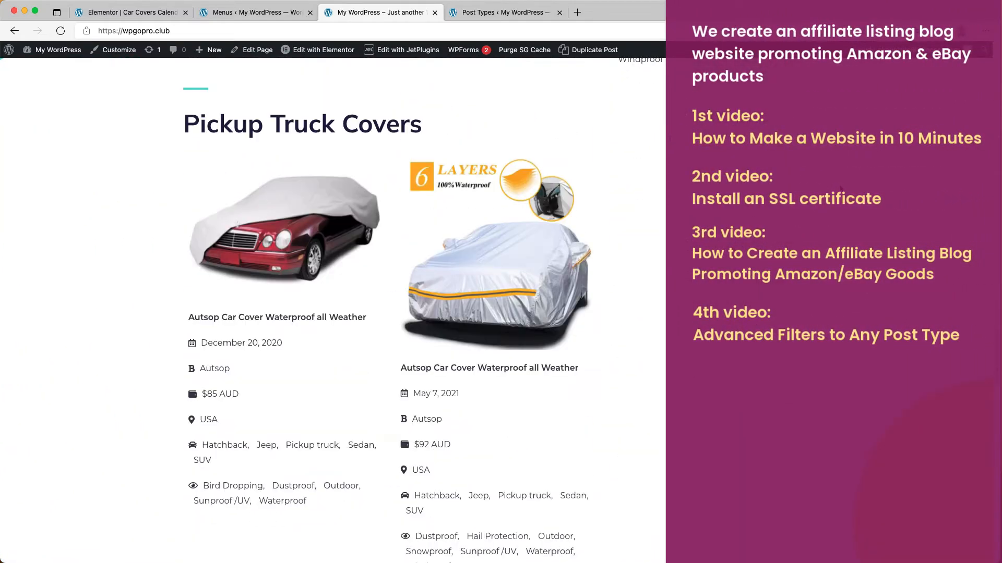
scroll(841, 188, "down", 13)
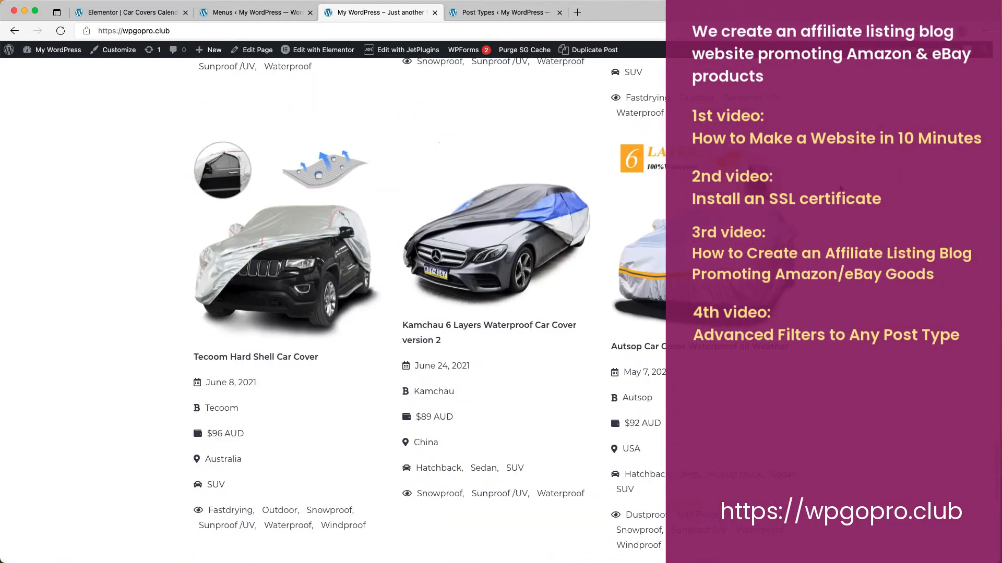
- Examine the car cover entries placed on the calendar page for June 2021 and return to its heading
scroll(841, 189, "down", 3)
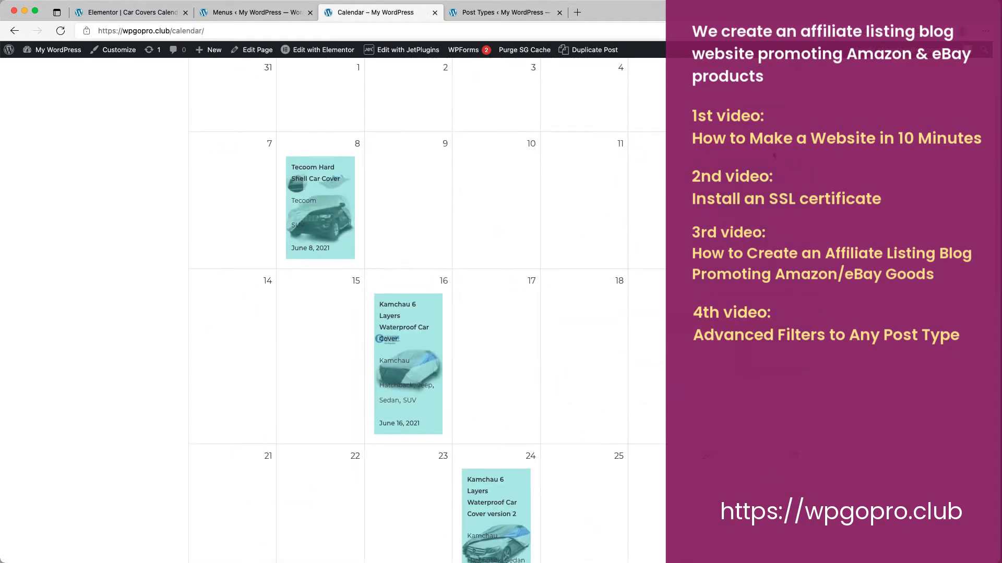
scroll(428, 313, "down", 2)
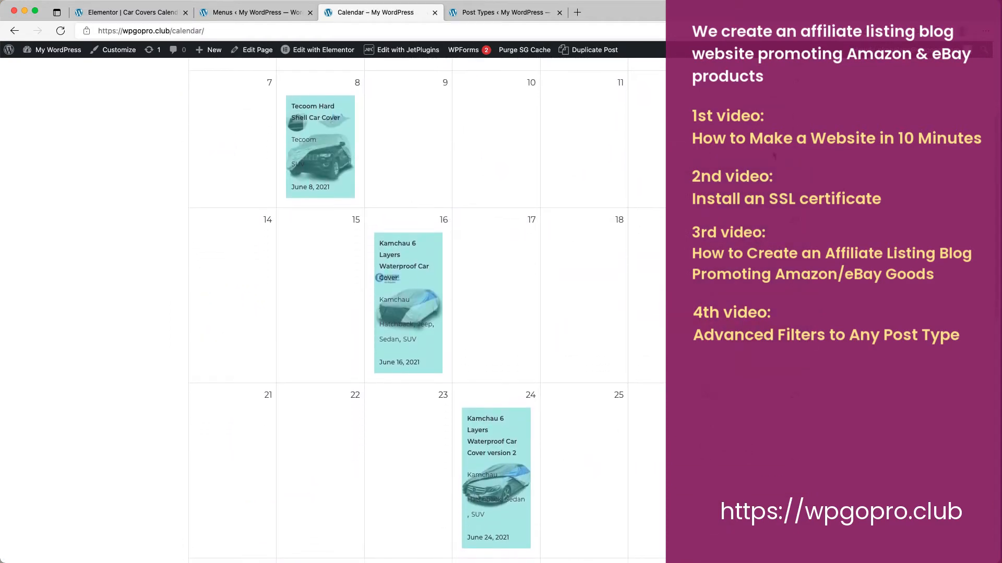
scroll(773, 155, "down", 3)
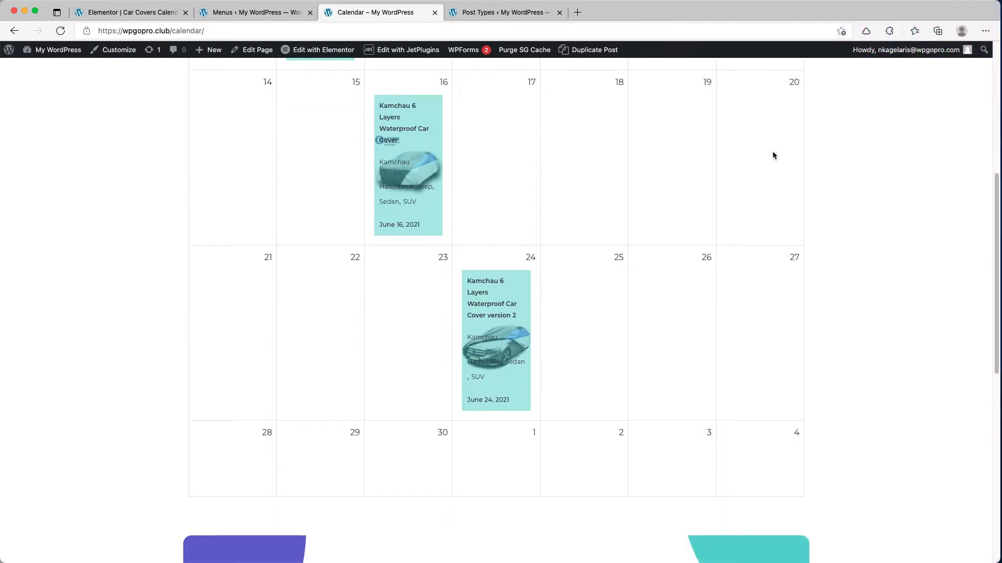
scroll(773, 155, "up", 3)
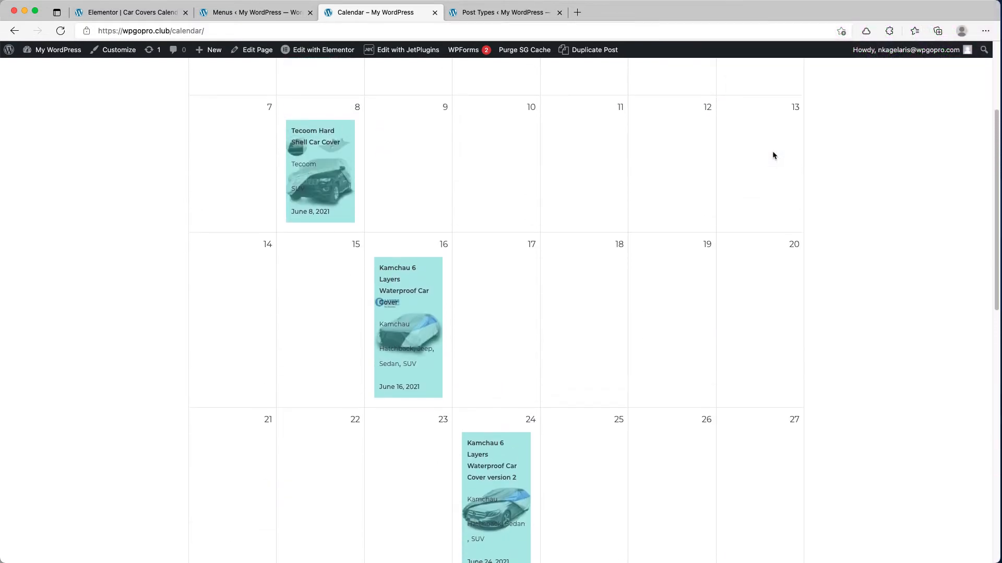
scroll(774, 156, "up", 2)
scroll(772, 151, "up", 3)
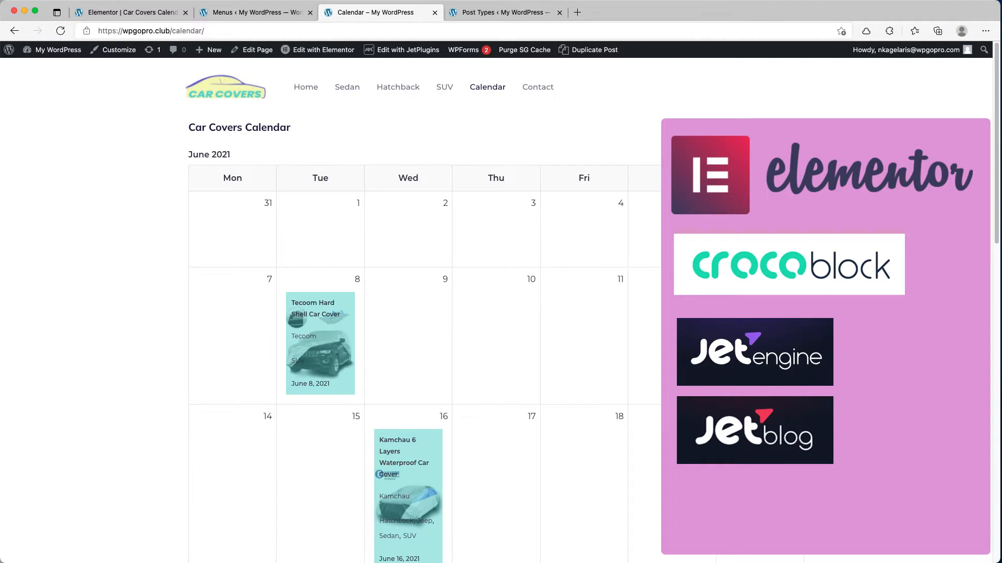
- Show the previous month, May 2021, in the car covers calendar and review its entries
left_click(774, 155)
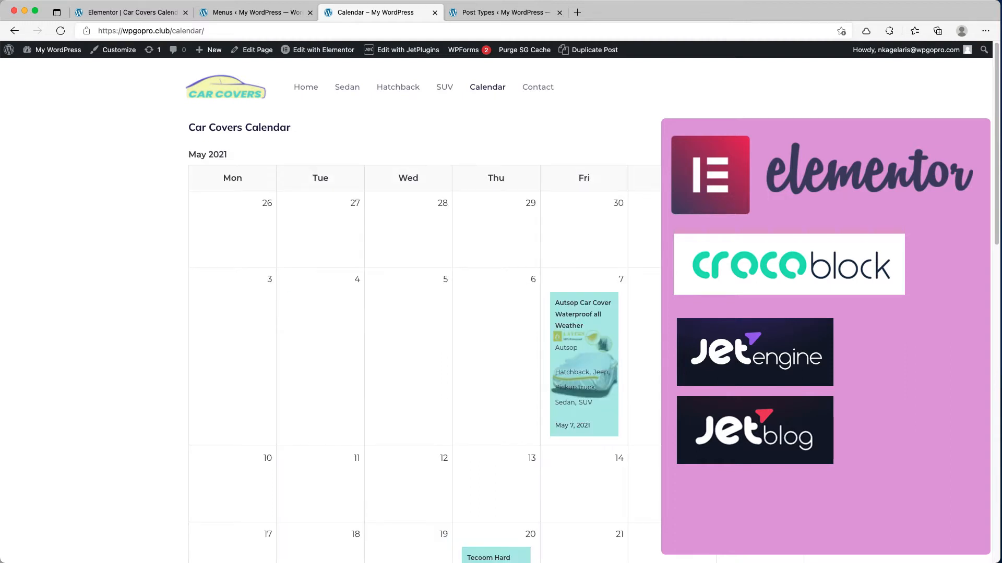
scroll(417, 313, "down", 4)
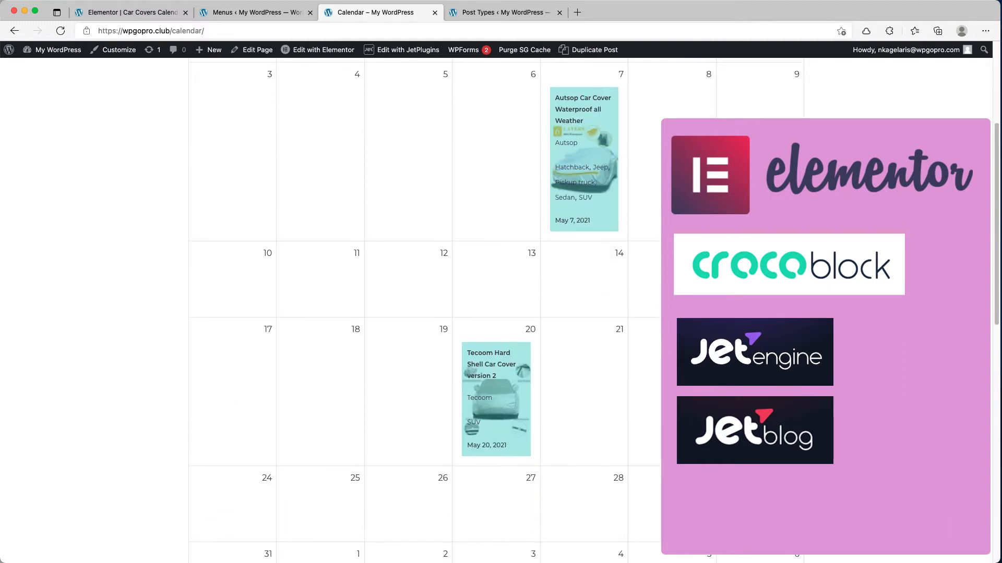
scroll(418, 313, "down", 2)
scroll(417, 313, "down", 2)
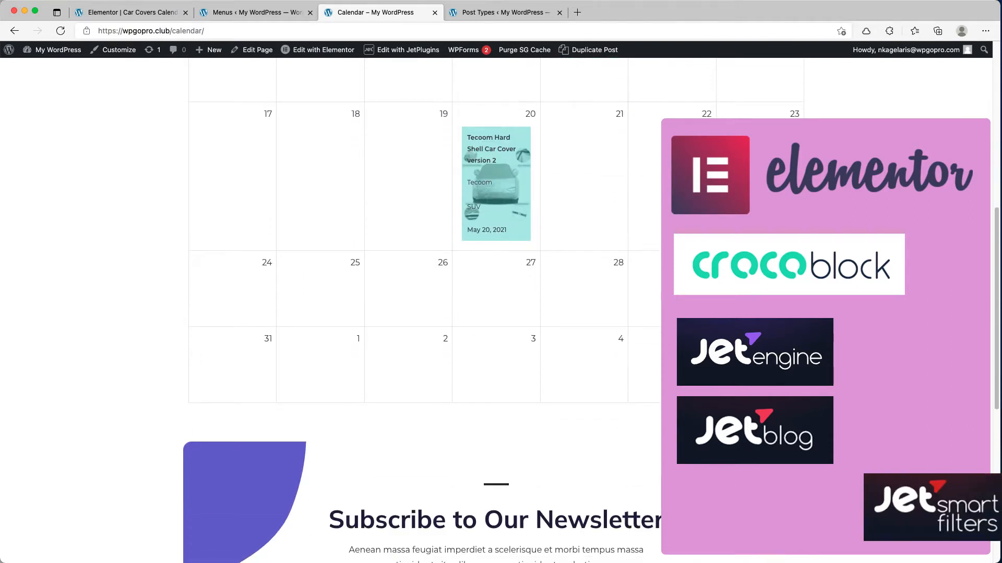
scroll(417, 313, "down", 2)
scroll(417, 313, "down", 1)
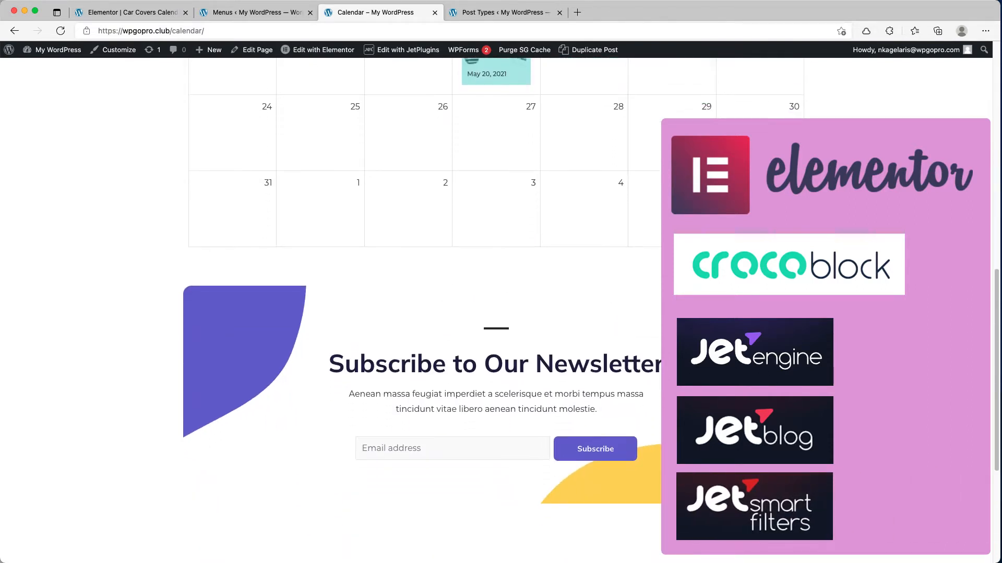
scroll(418, 313, "up", 2)
scroll(418, 313, "up", 4)
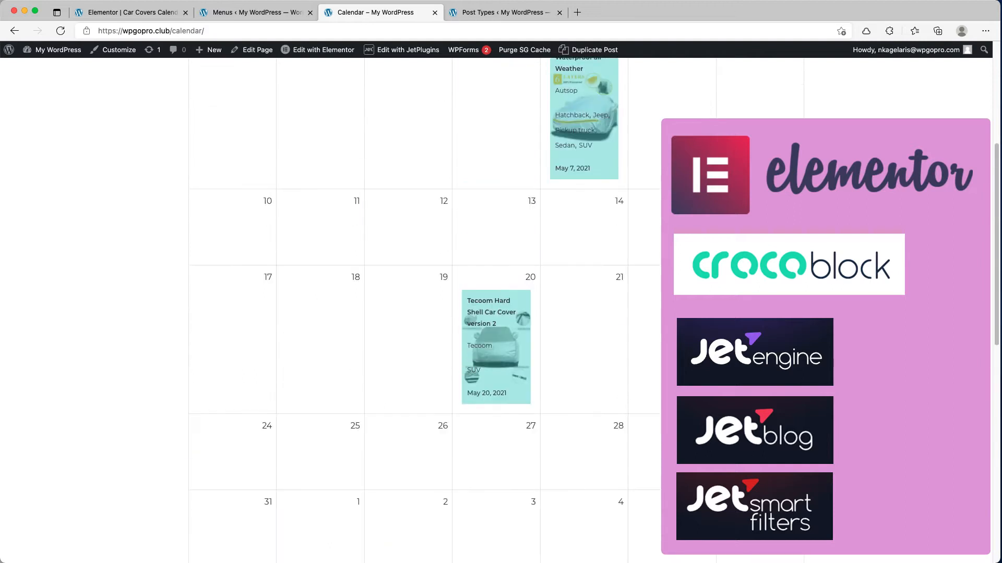
scroll(418, 313, "up", 5)
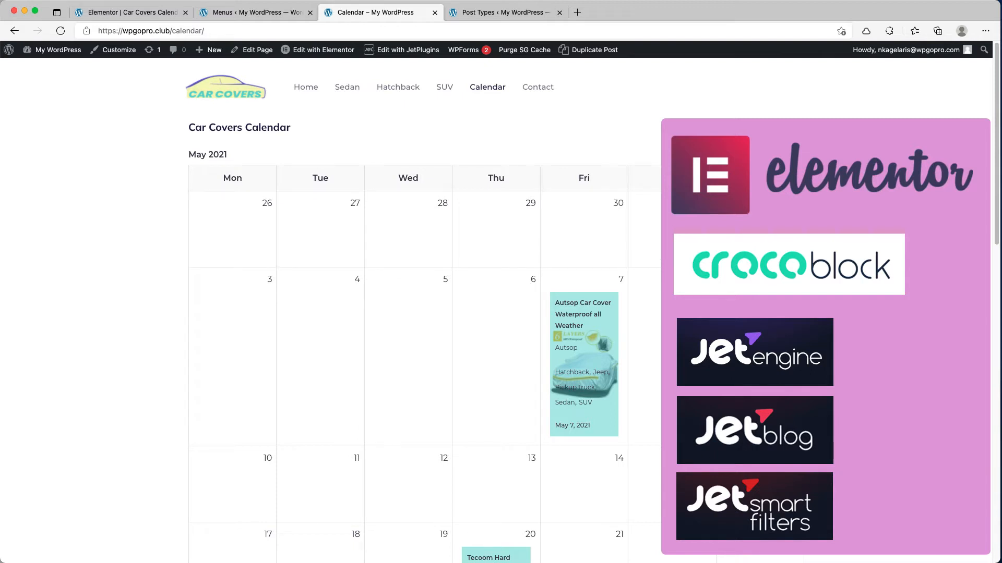
- Go to the site's home page and open the JetEngine listing items in the WordPress admin
left_click(316, 94)
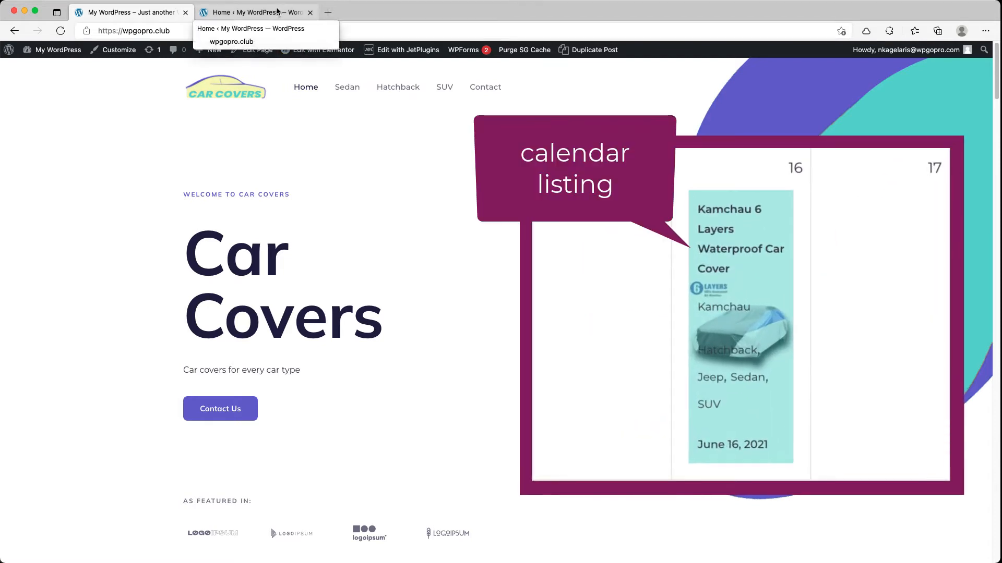
left_click(277, 11)
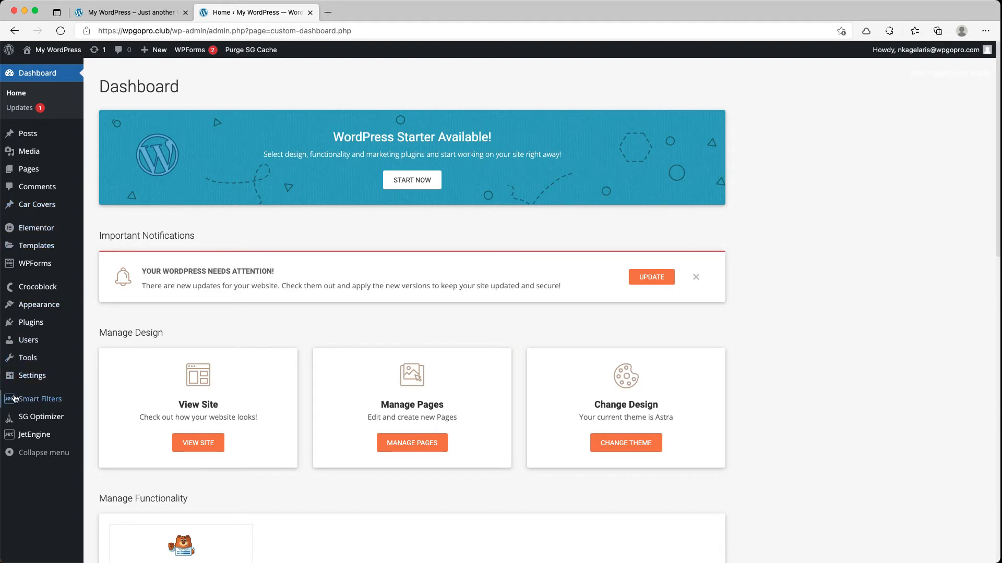
mouse_move(23, 436)
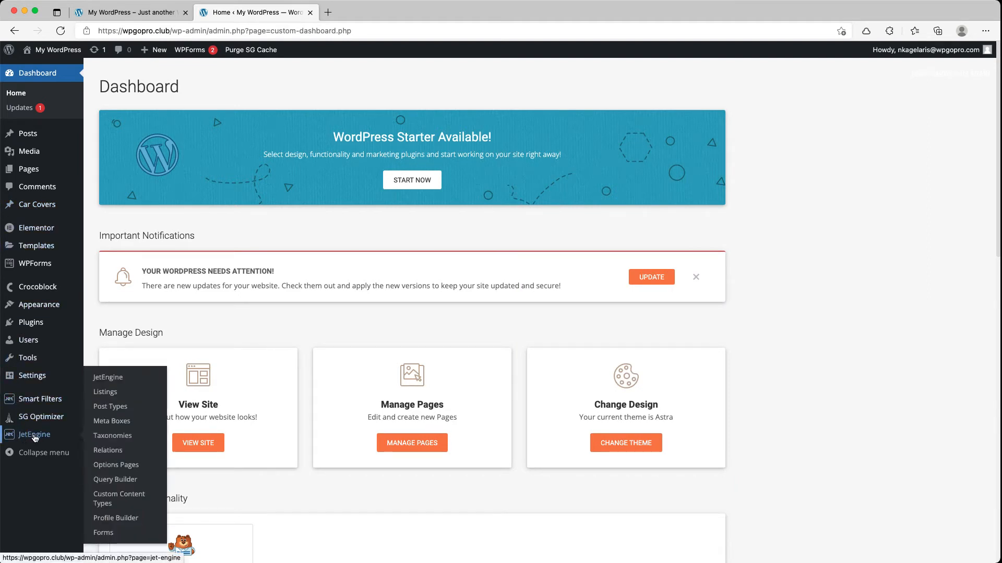
left_click(106, 394)
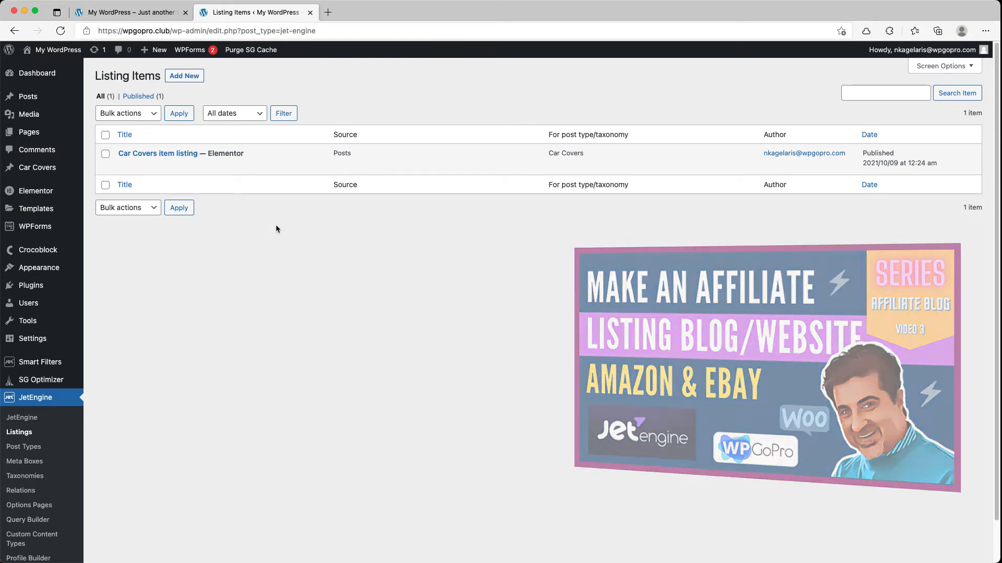
- Start a new listing item with Posts as the listing source and Car Covers as the post type
left_click(198, 78)
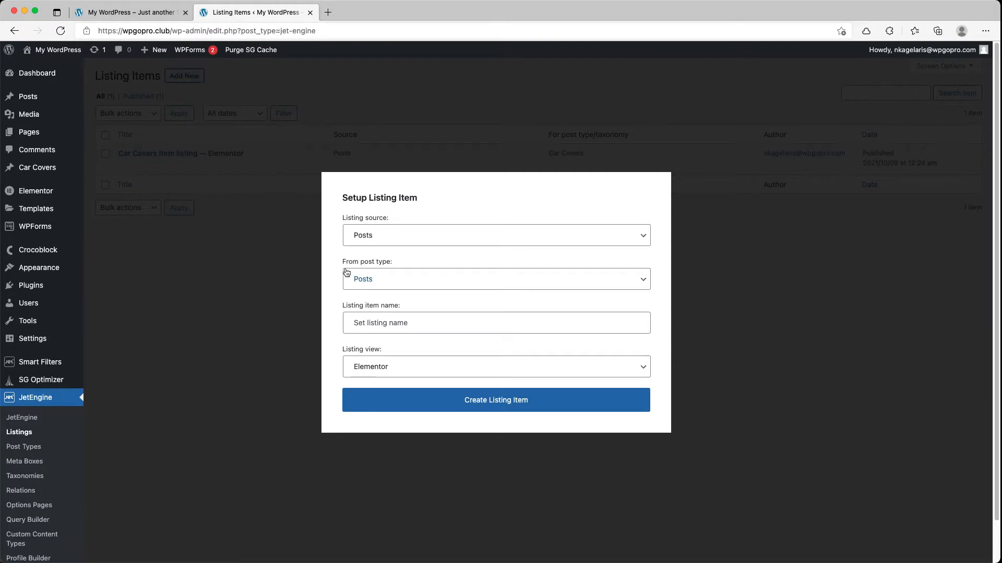
left_click(390, 239)
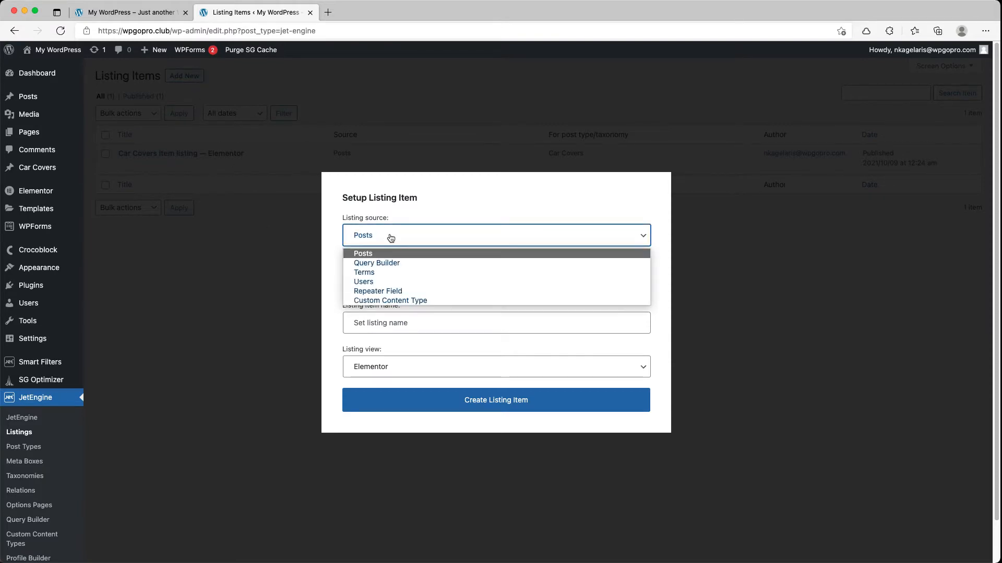
left_click(390, 238)
left_click(395, 284)
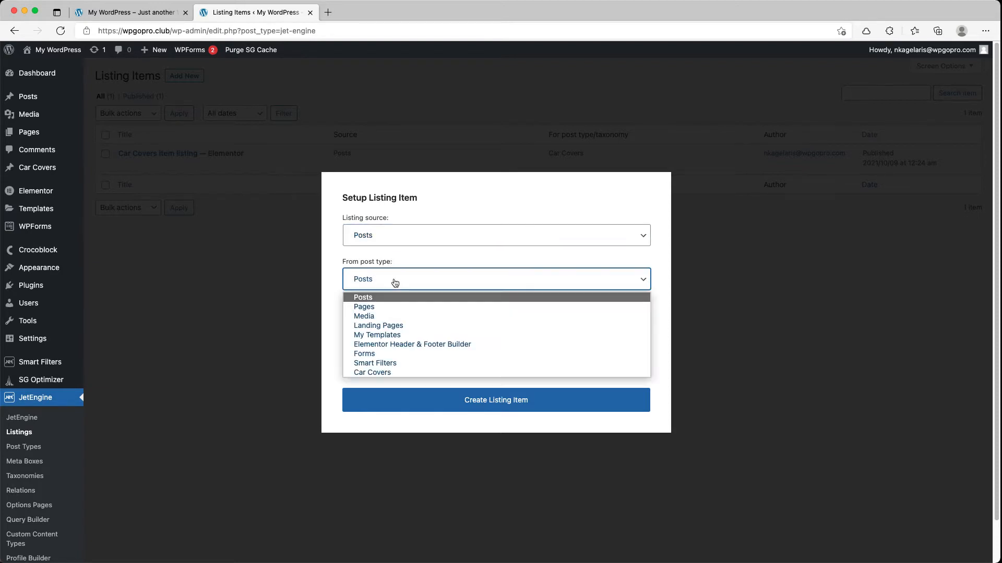
left_click(410, 374)
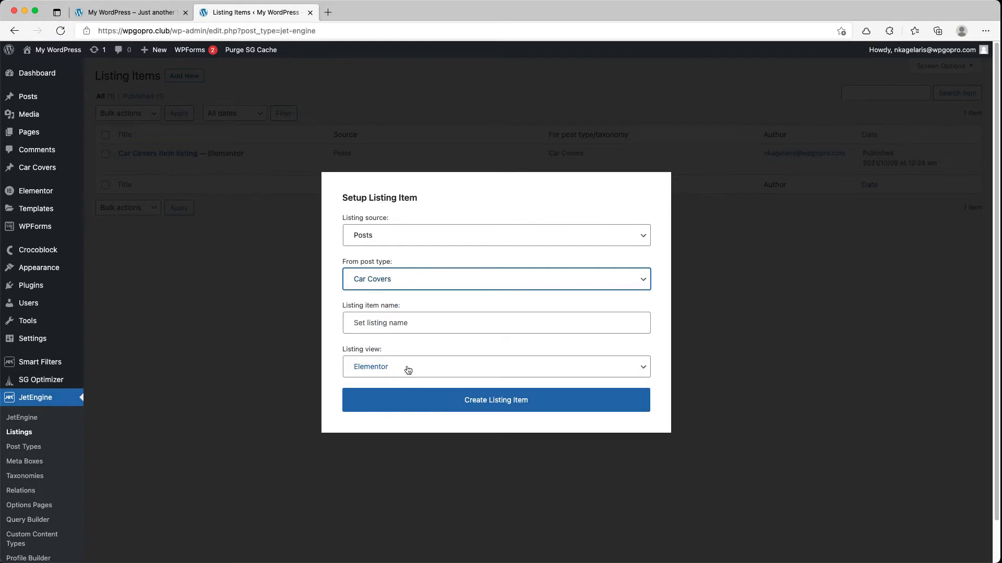
- Name the listing item "Car Covers Calendar", keep Elementor as its listing view and create it
left_click(359, 326)
type("Car Covers Calendar")
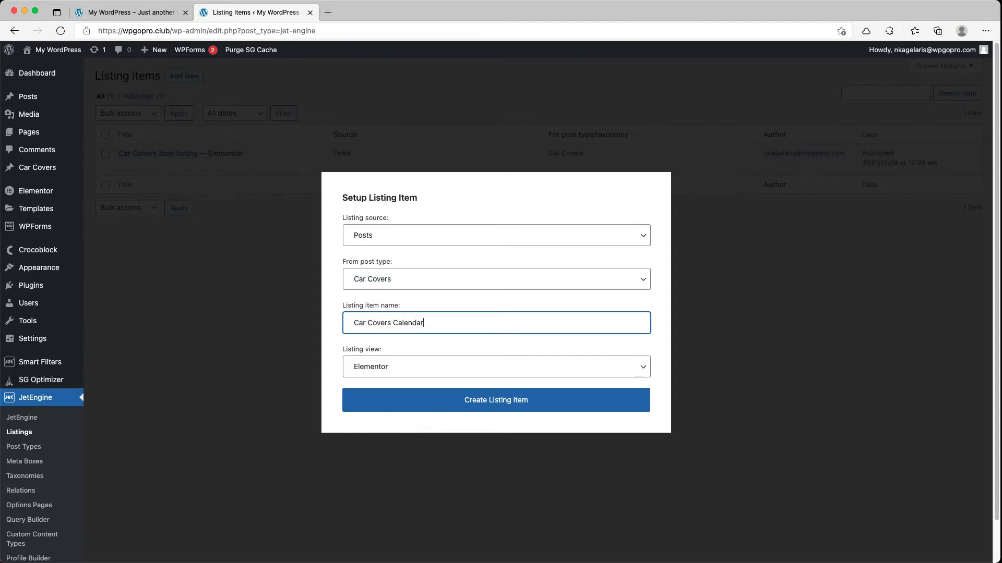
left_click(442, 373)
left_click(443, 373)
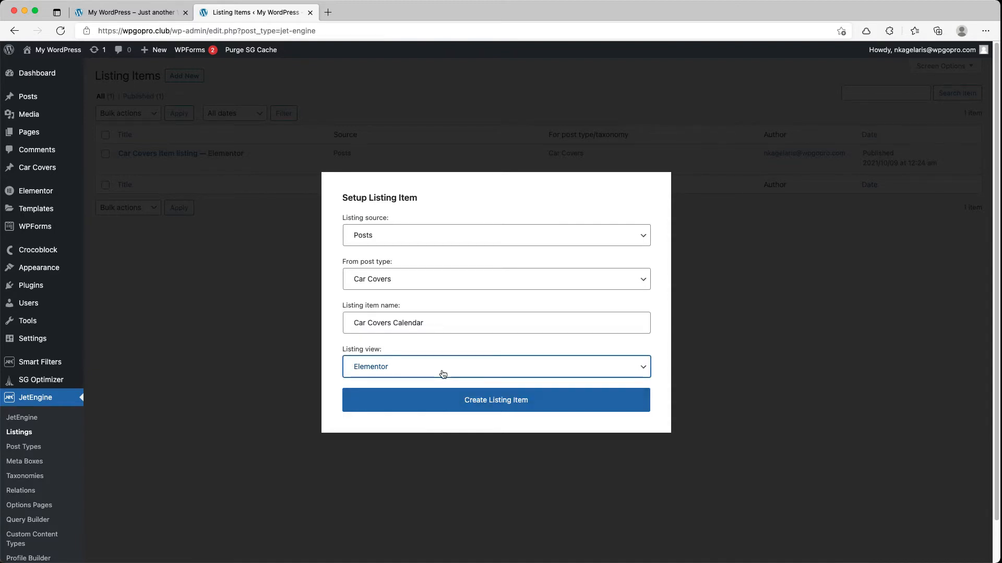
left_click(483, 402)
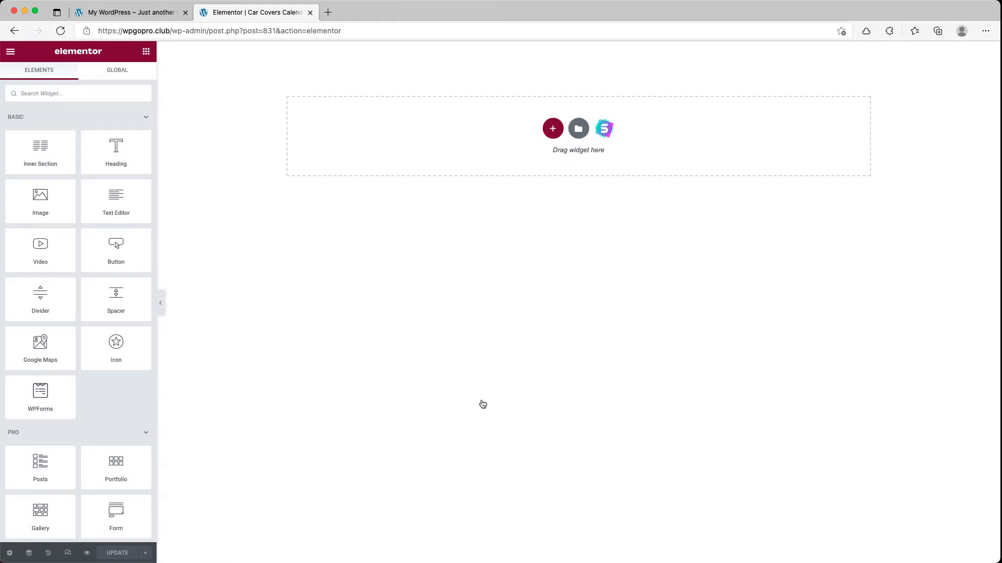
- Add a single-column section and give it a classic background that uses the JetEngine Custom Image dynamic tag
left_click(553, 129)
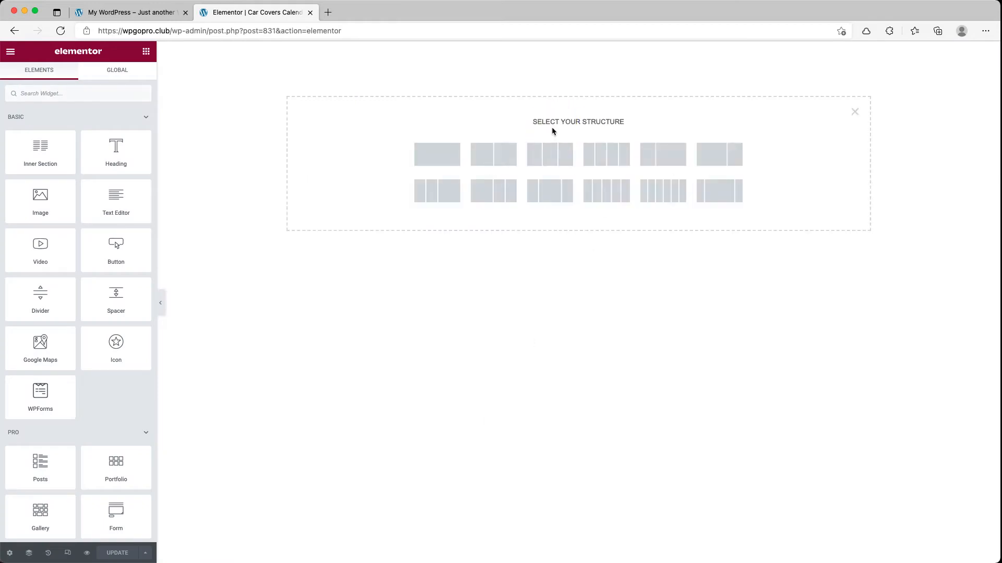
left_click(436, 156)
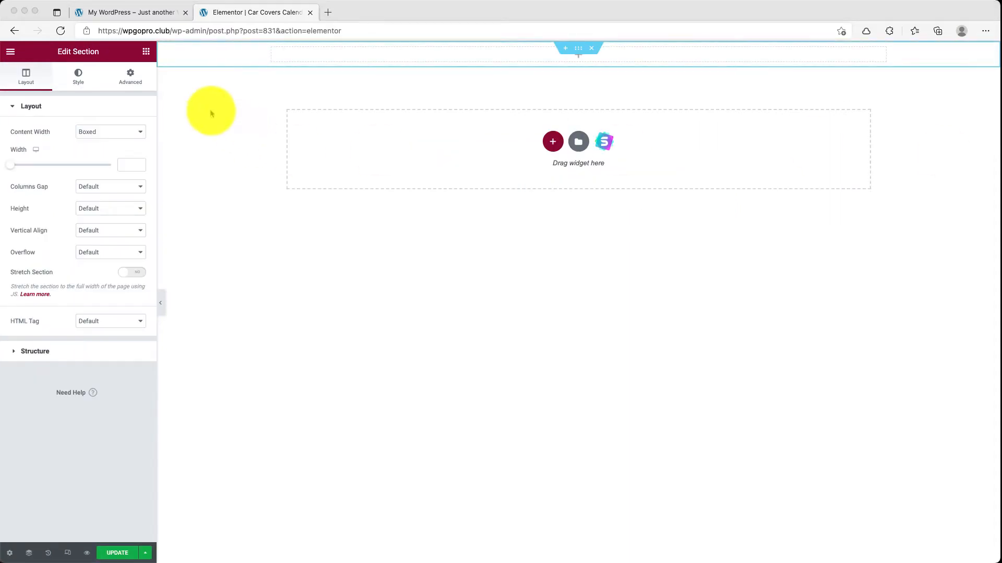
left_click(77, 81)
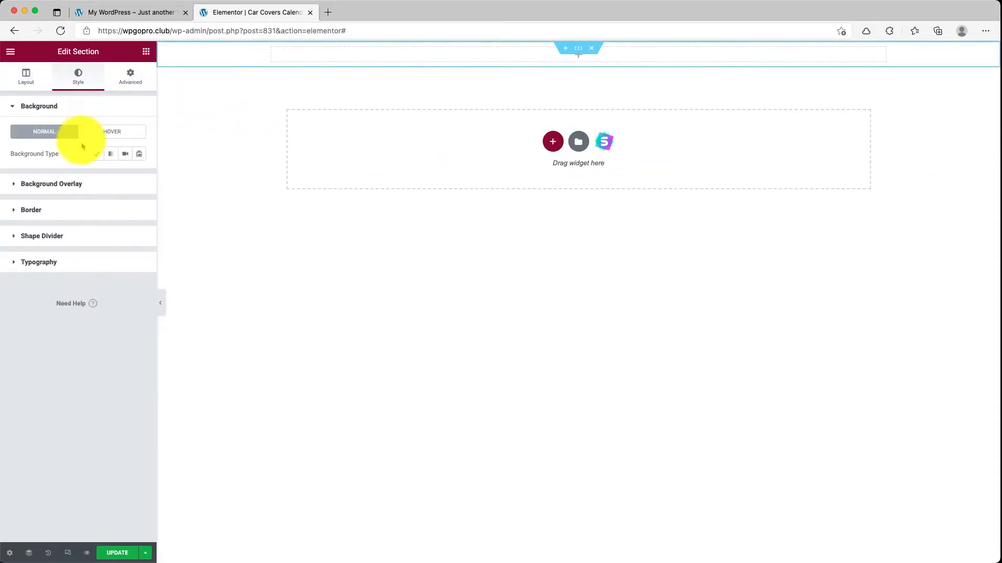
left_click(101, 155)
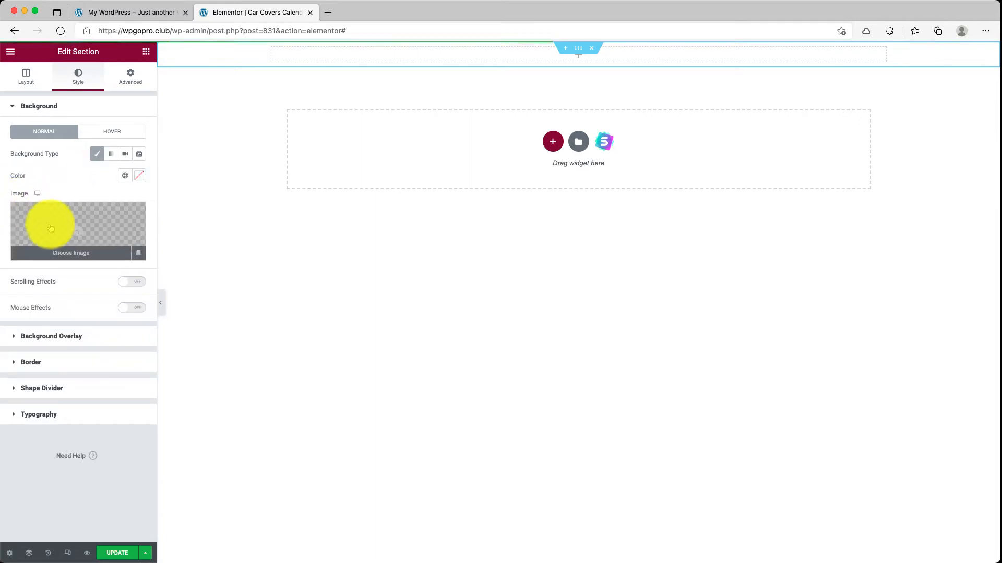
left_click(140, 254)
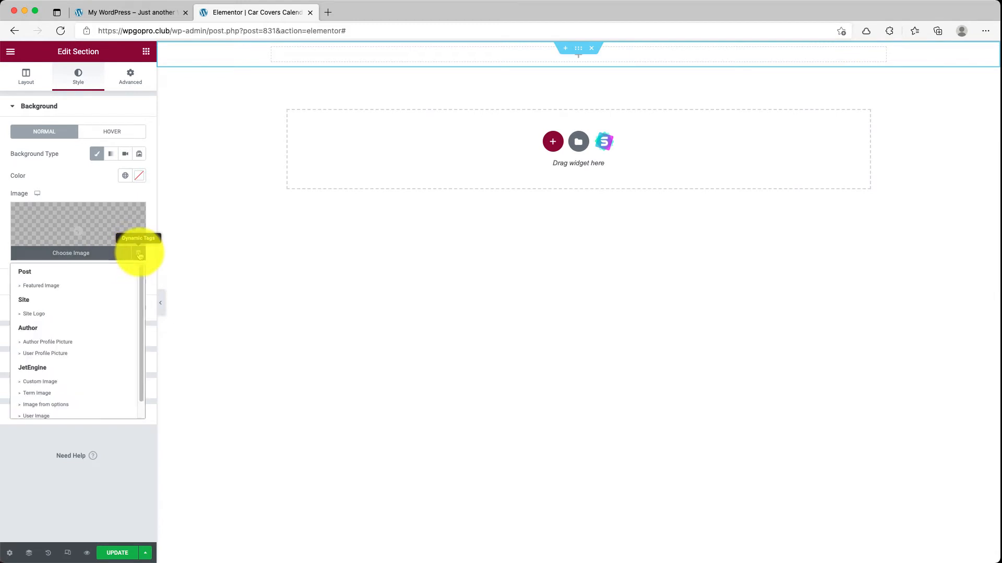
scroll(144, 313, "down", 1)
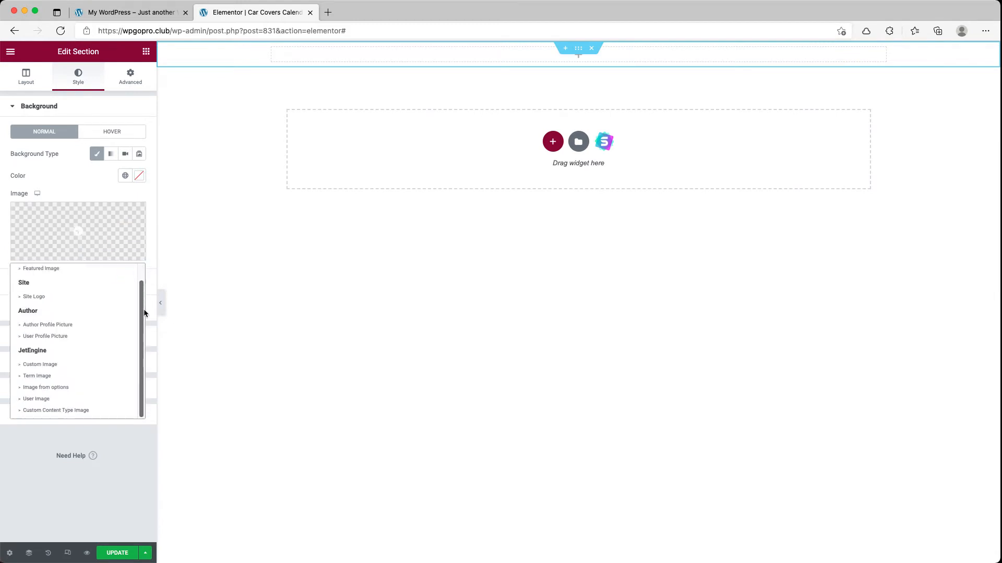
left_click(88, 365)
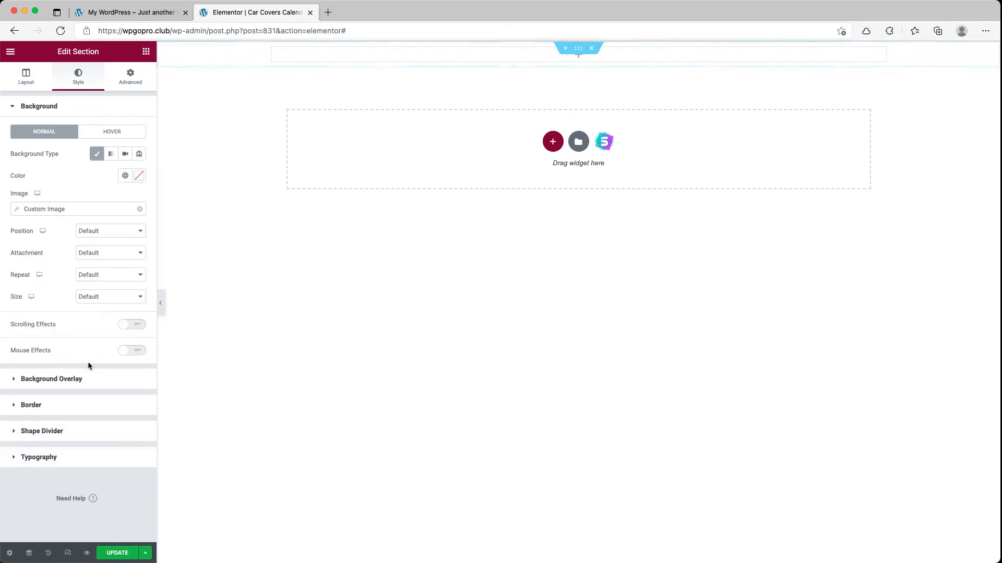
- Find the Dynamic Field widget and place it in the new section to show the post title
left_click(146, 51)
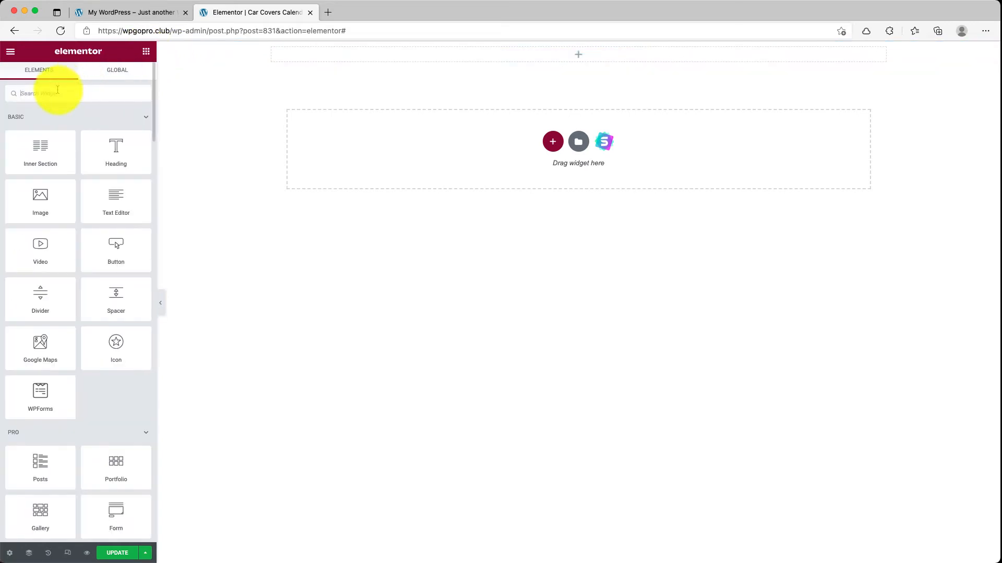
type("dynamic")
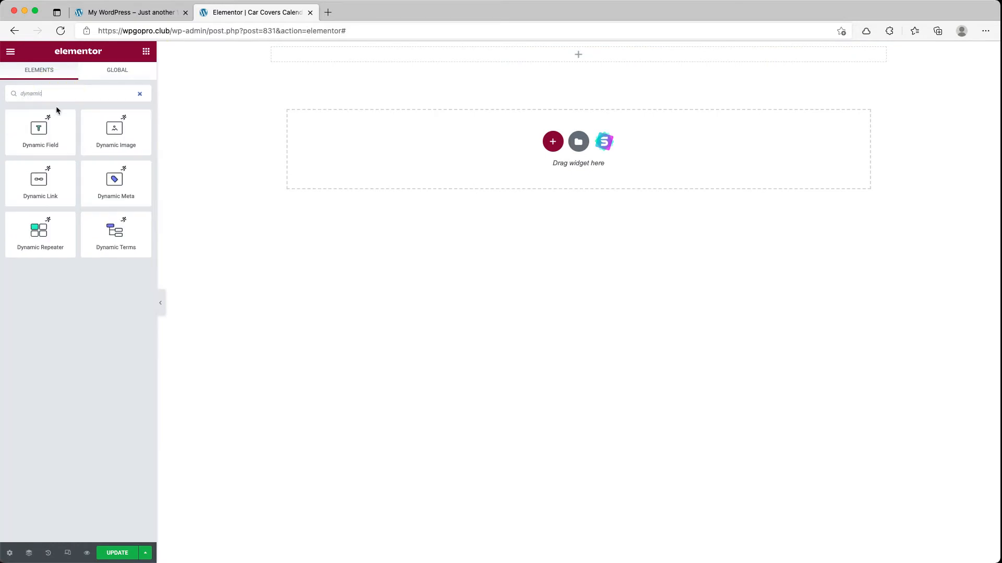
left_click_drag(56, 110, 524, 56)
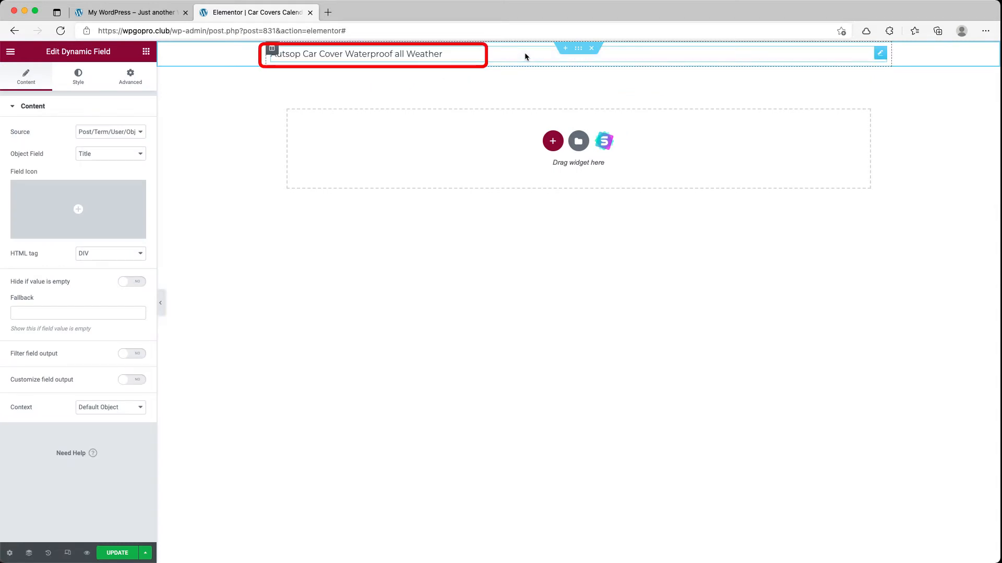
- Add a Dynamic Terms widget below the title and set its taxonomy to Automobile Type
left_click(147, 51)
left_click(62, 94)
type("dyna")
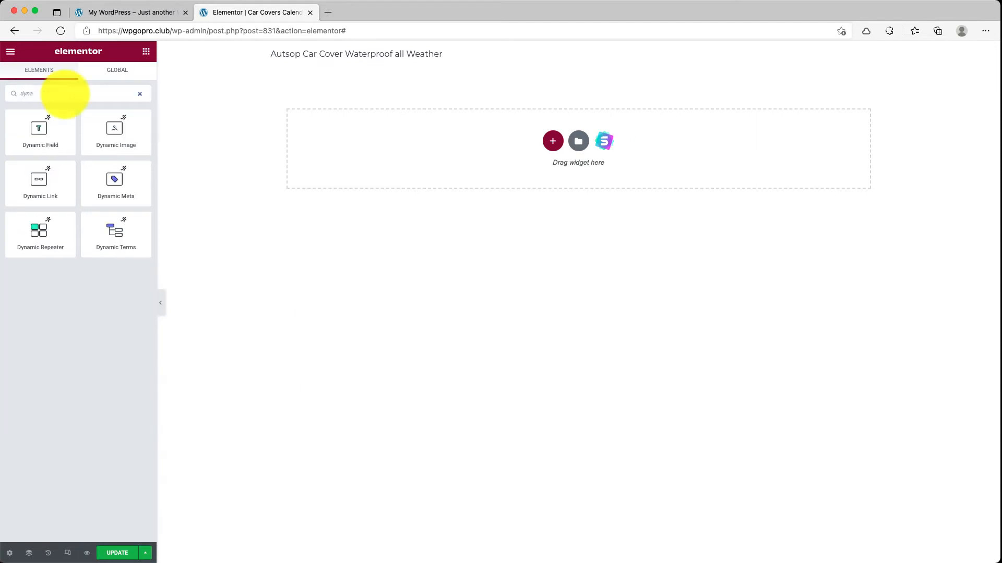
left_click_drag(114, 232, 476, 61)
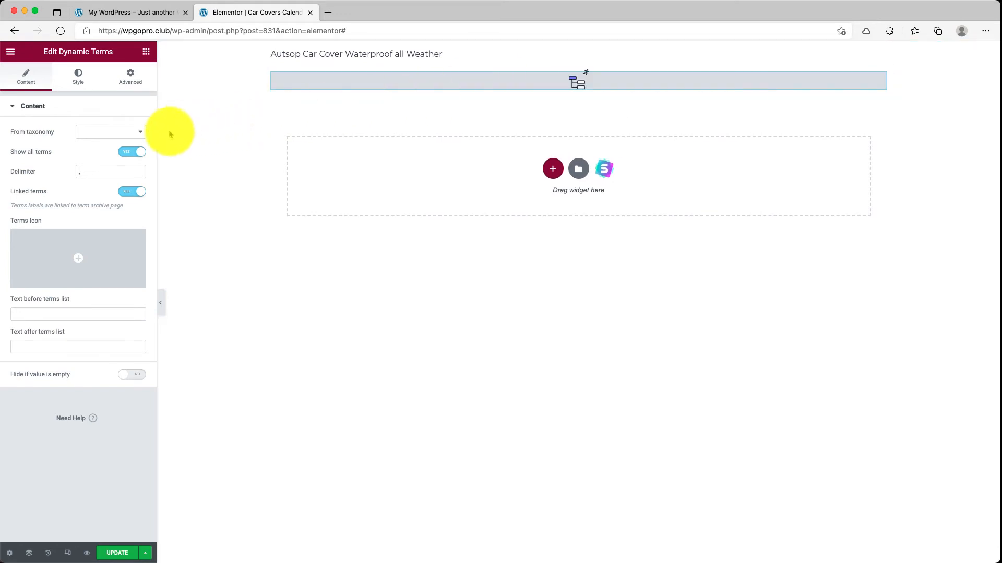
left_click(112, 132)
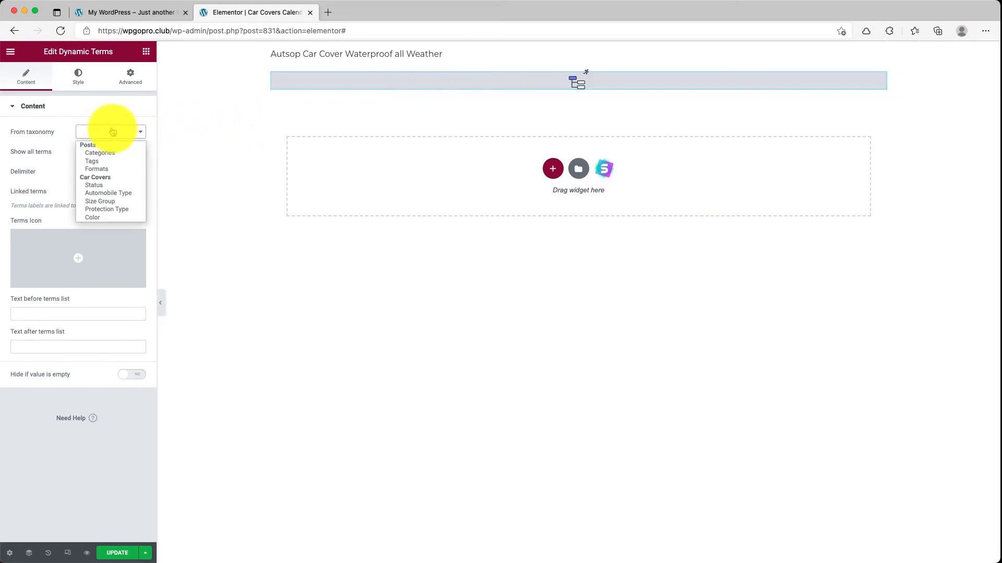
left_click(112, 194)
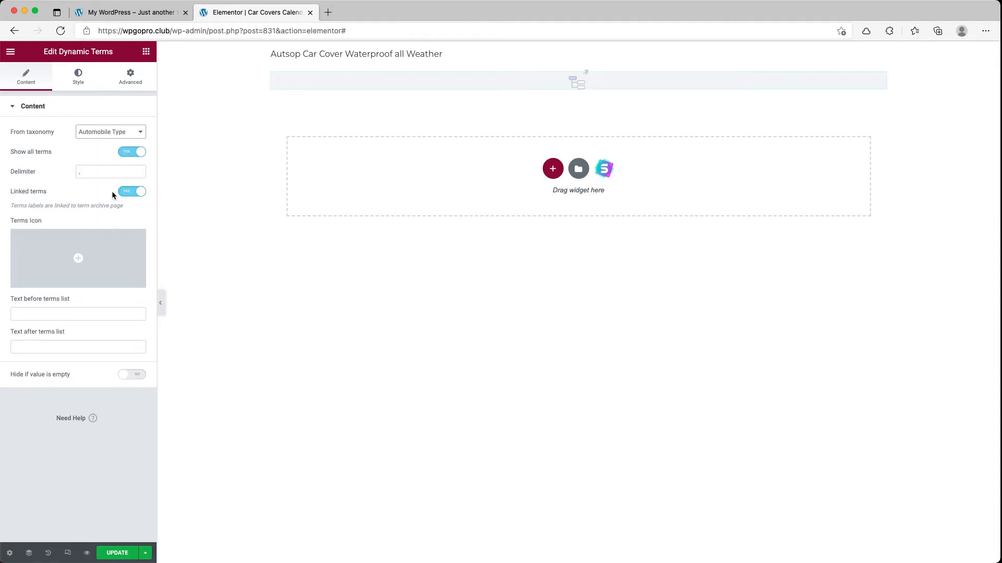
- Duplicate the title field and set the copy's source to Meta Data with Brand as the meta field
left_click(880, 55)
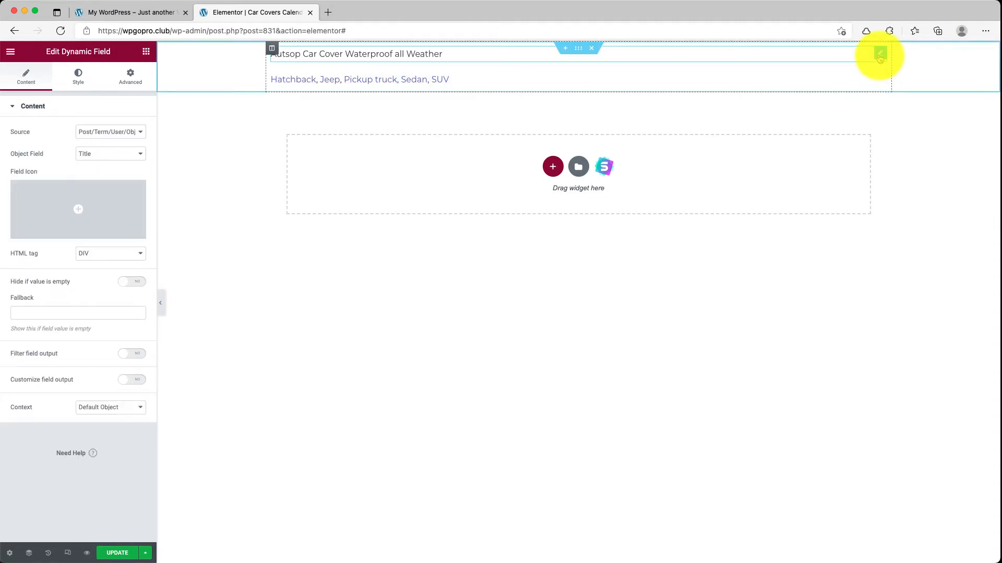
right_click(879, 55)
left_click(893, 79)
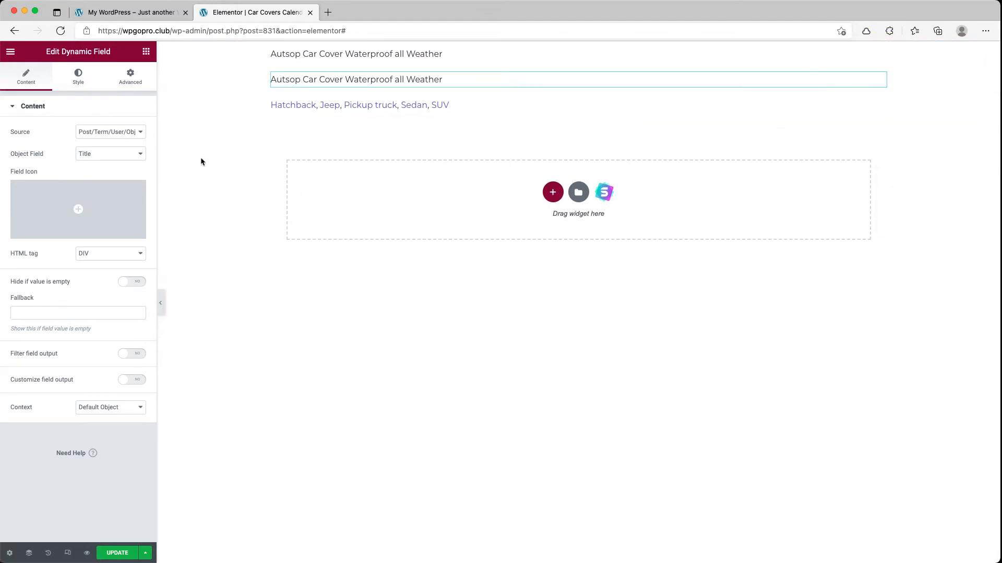
left_click(115, 132)
left_click(108, 153)
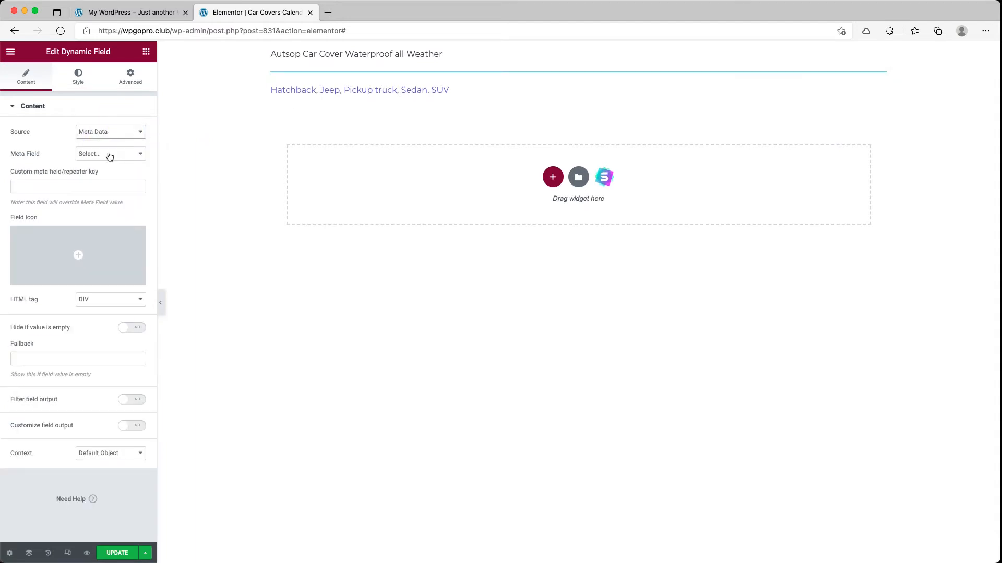
left_click(109, 155)
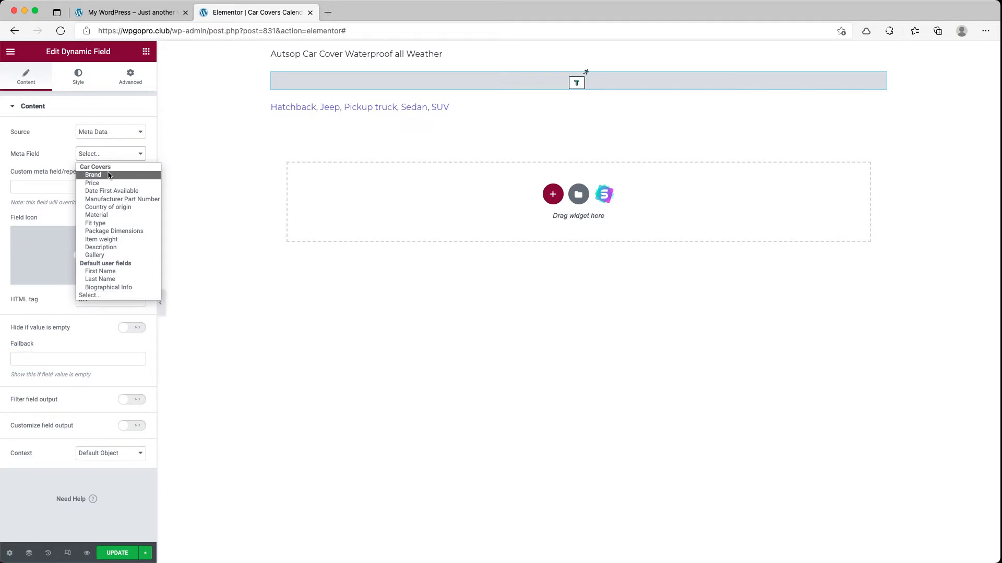
left_click(108, 175)
- Add a Dynamic Field below the automobile terms with Meta Data as its source and Date First Available as its meta field
left_click(145, 56)
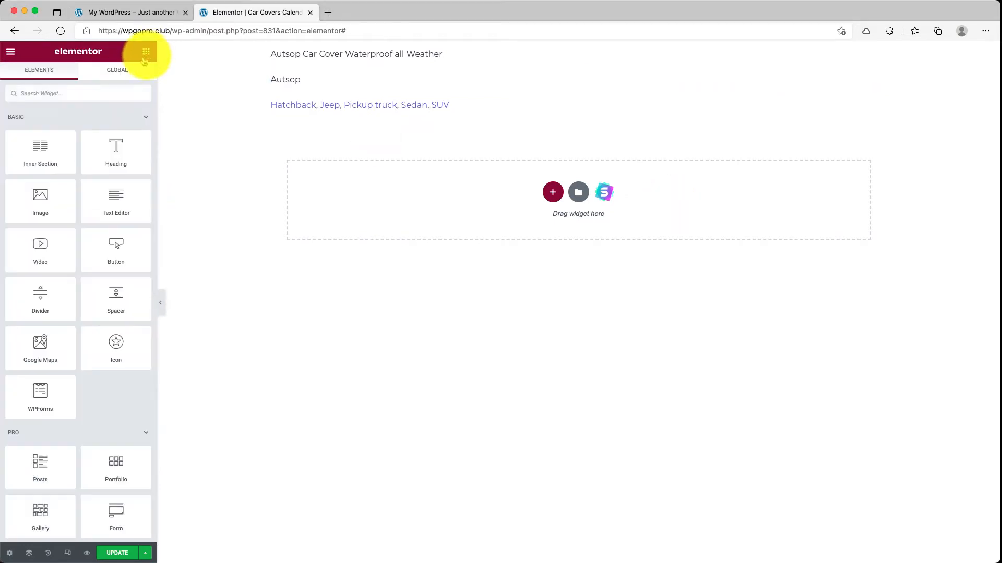
left_click(106, 94)
type("Dyna")
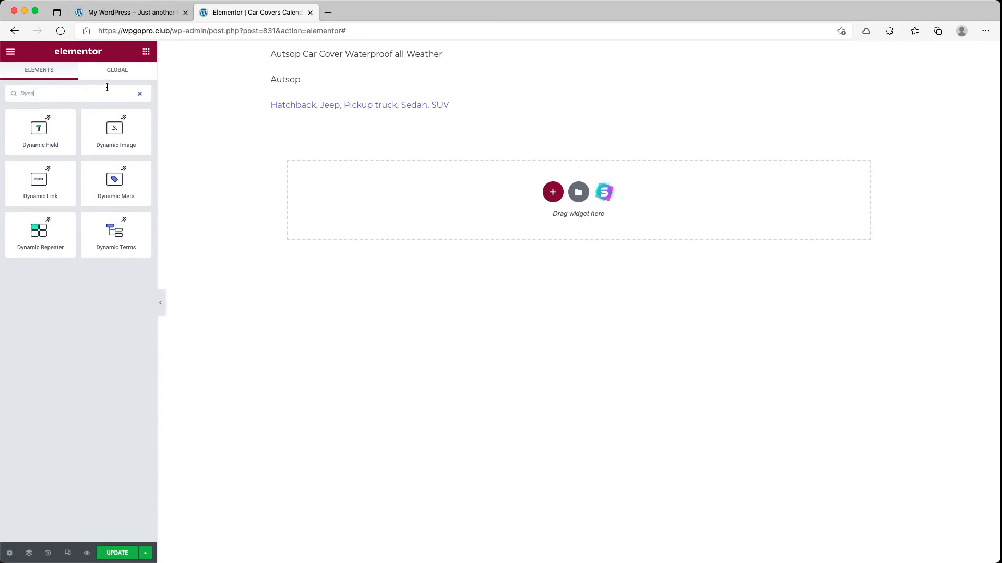
left_click_drag(40, 130, 424, 125)
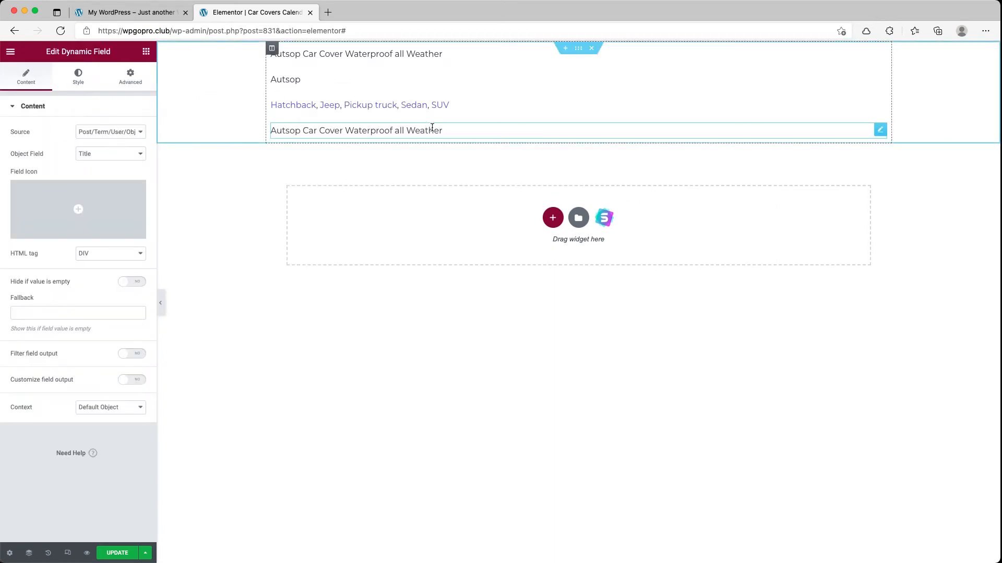
left_click(119, 137)
left_click(108, 154)
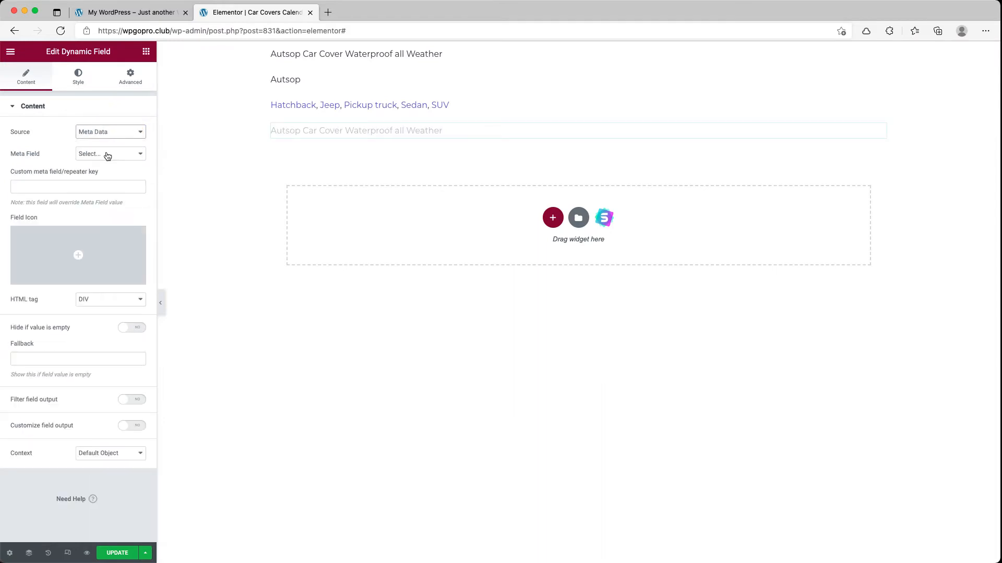
left_click(108, 154)
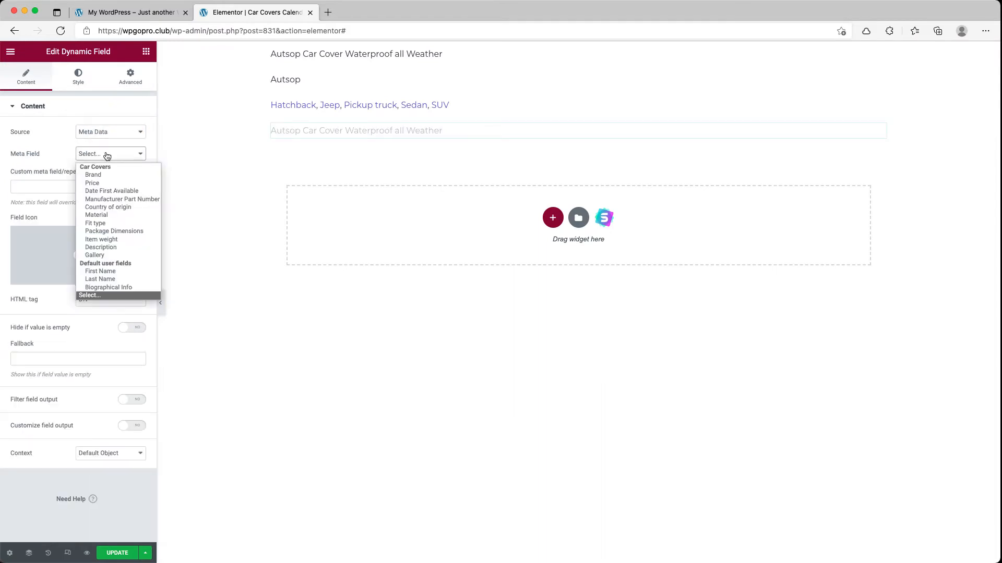
left_click(106, 191)
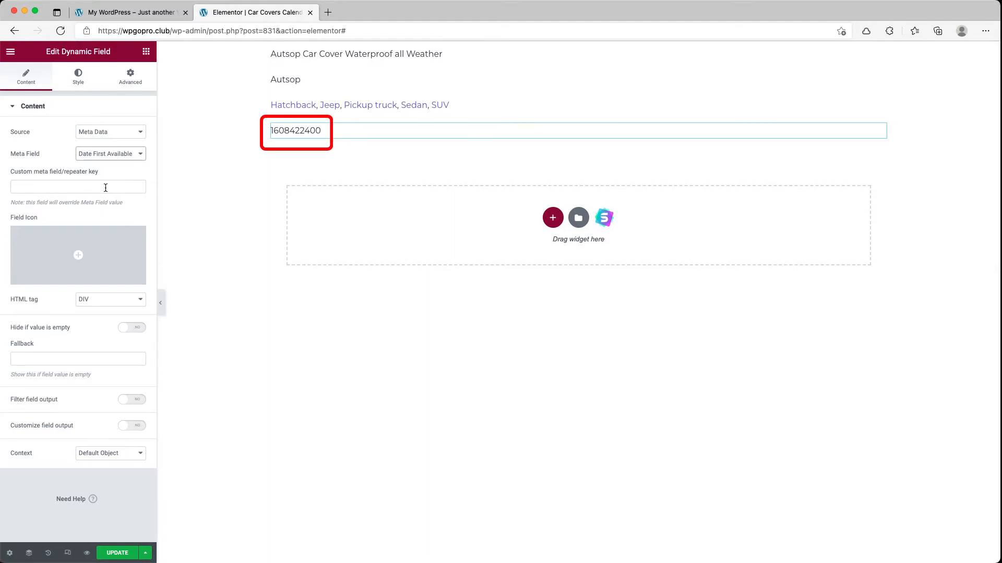
- Enable customized and filtered output for the date field and apply the Format date (localized) callback
left_click(134, 427)
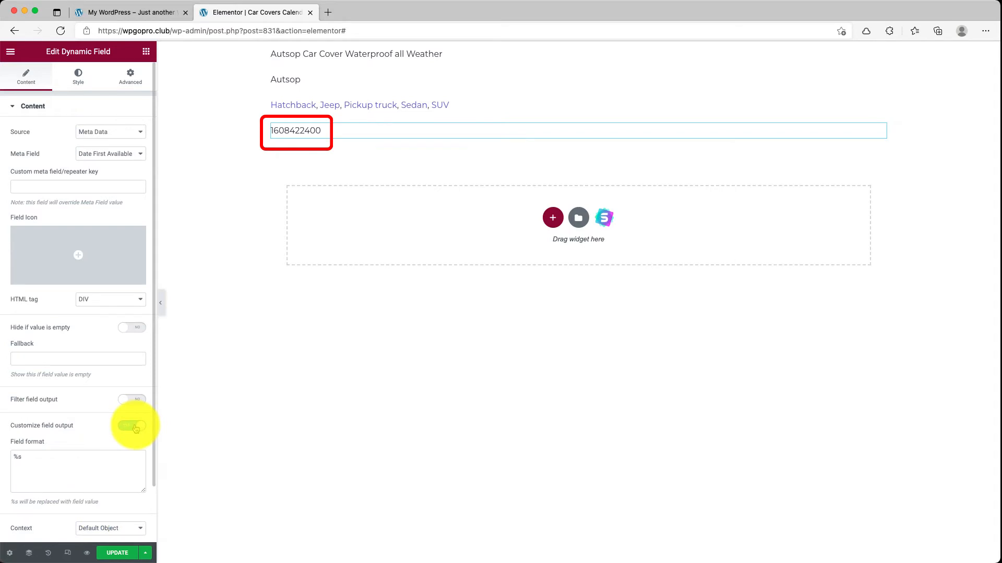
left_click(138, 400)
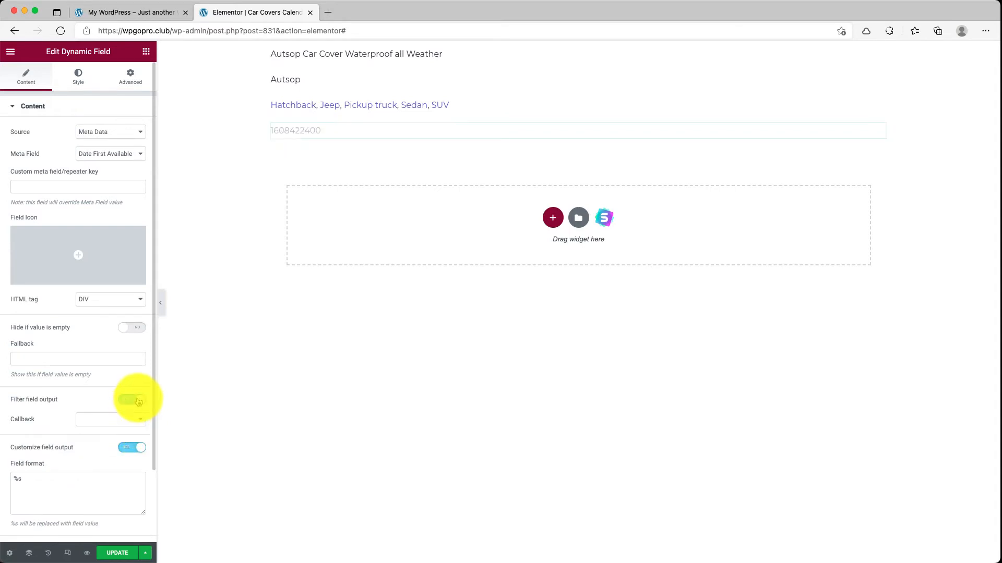
left_click(128, 421)
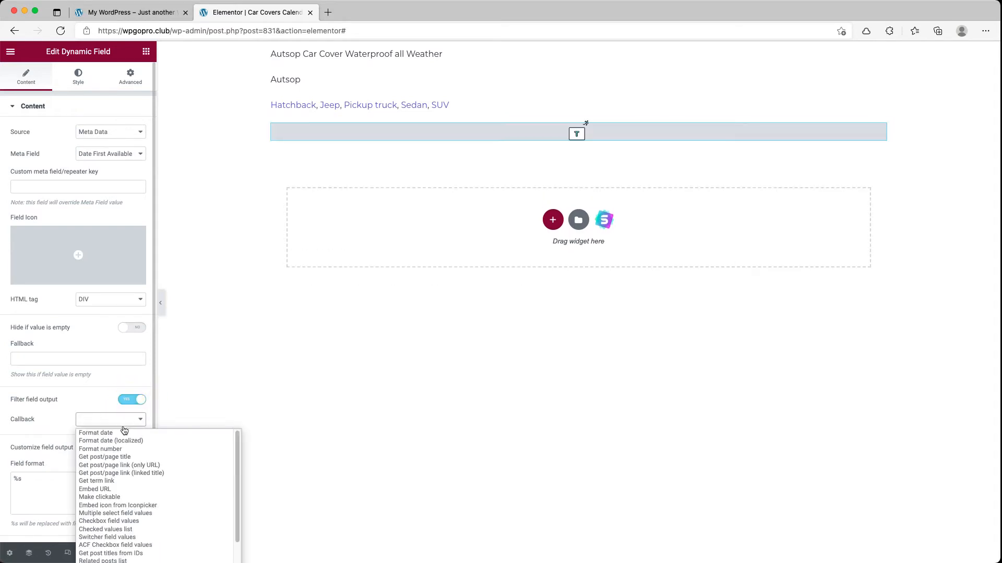
left_click(120, 440)
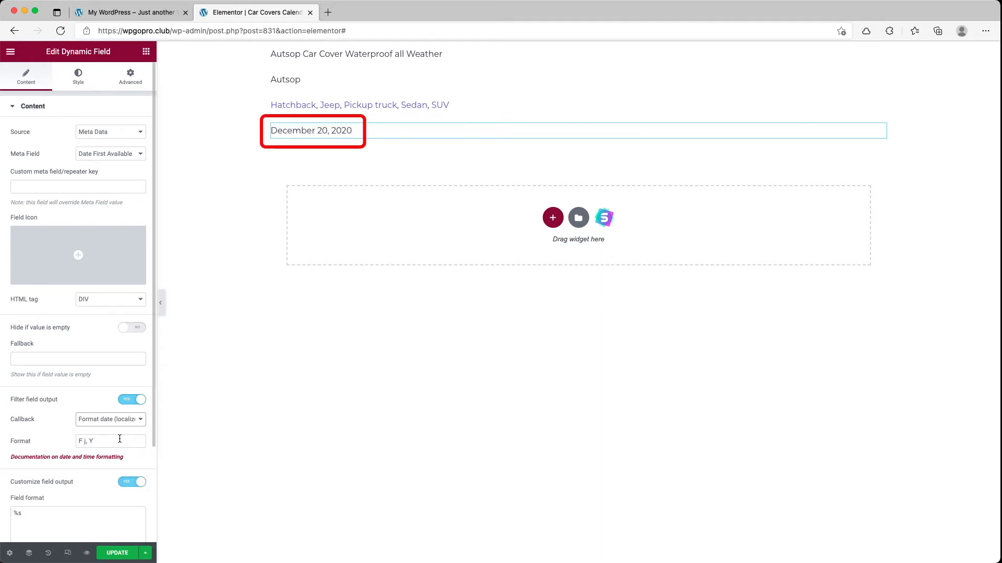
left_click(762, 396)
- Unlink the title field's margin and padding values and set them to 0 on all sides
left_click(881, 54)
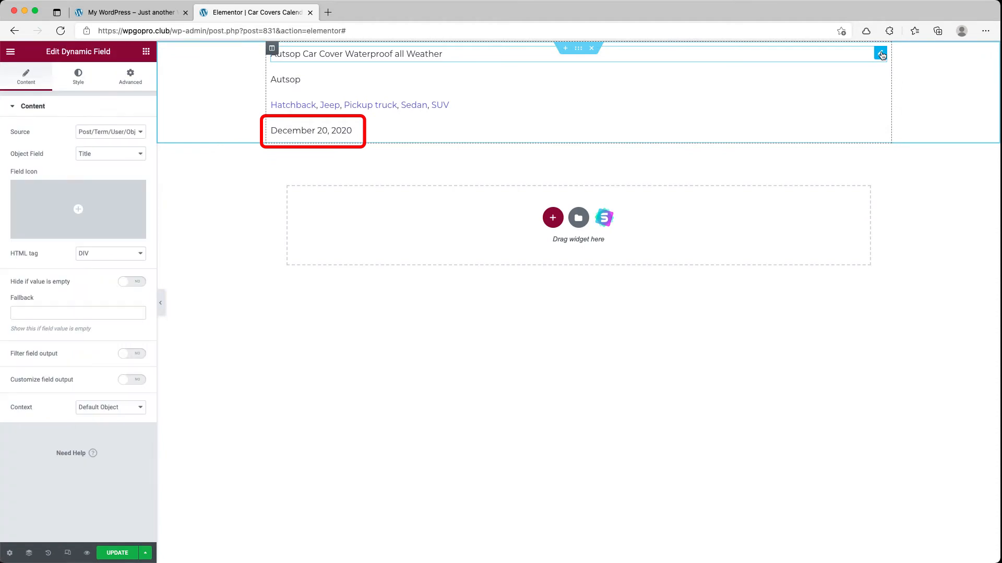
left_click(78, 85)
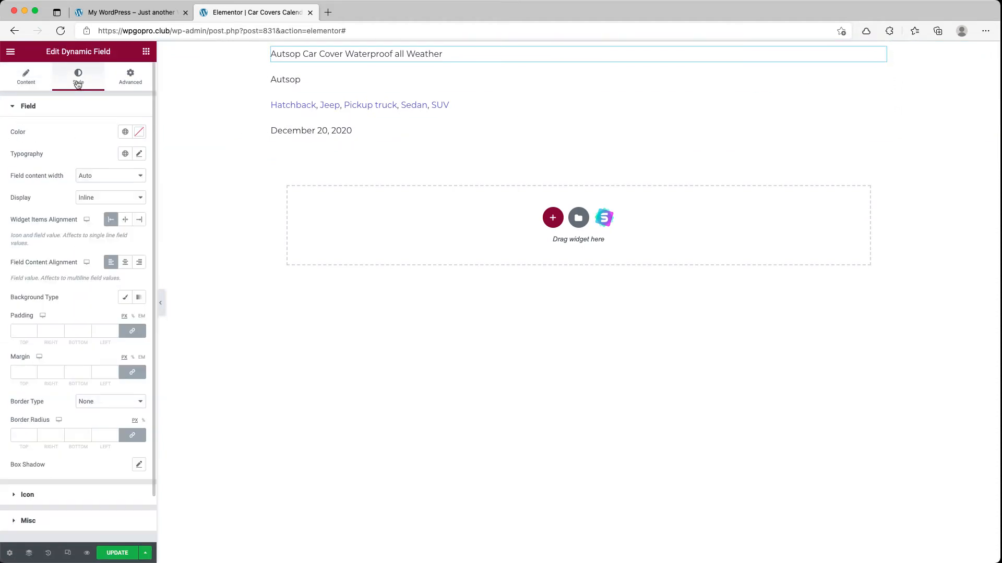
left_click(130, 77)
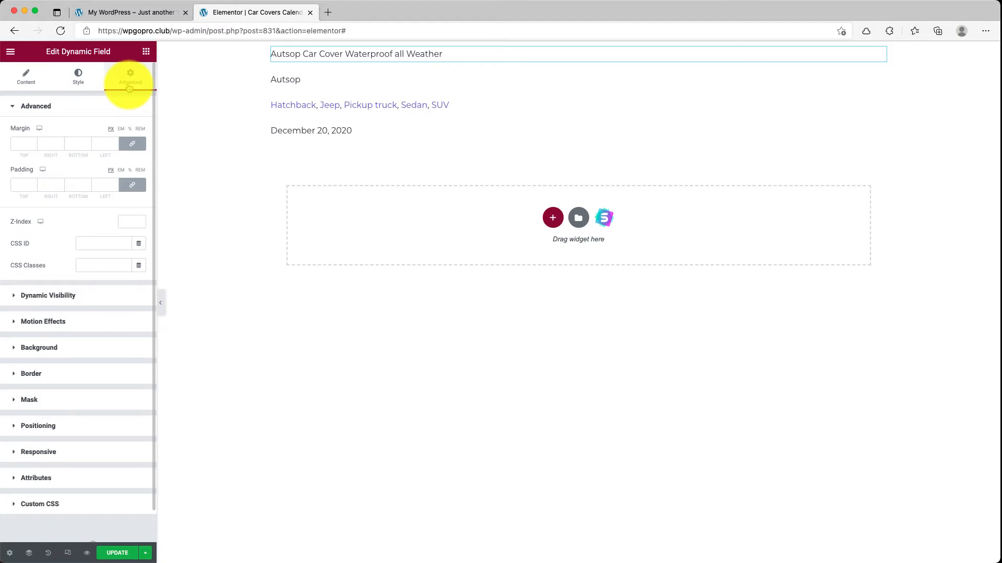
left_click(136, 146)
left_click(134, 188)
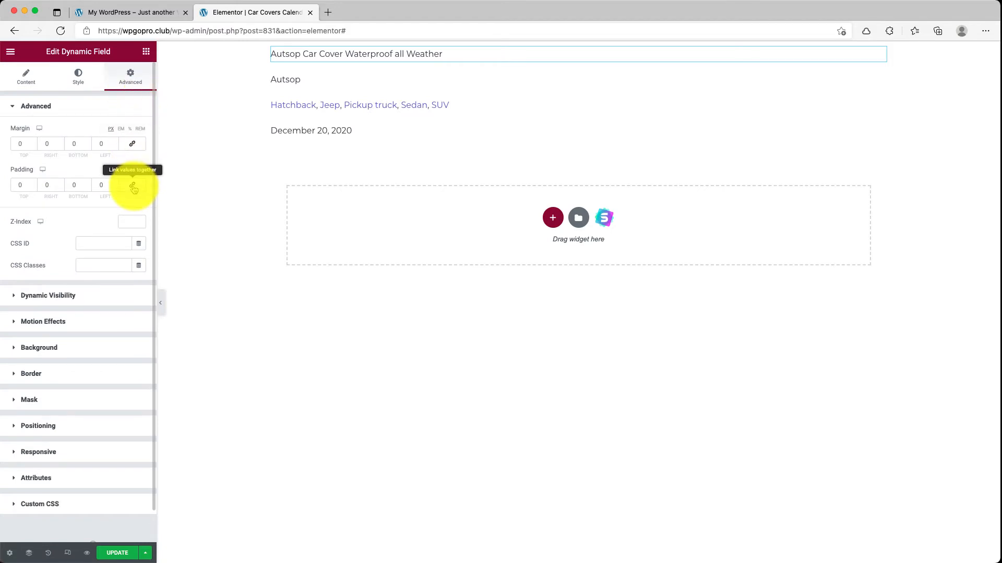
- Unlink the margin and padding of the brand field and the automobile terms, with every side at 0
left_click(880, 81)
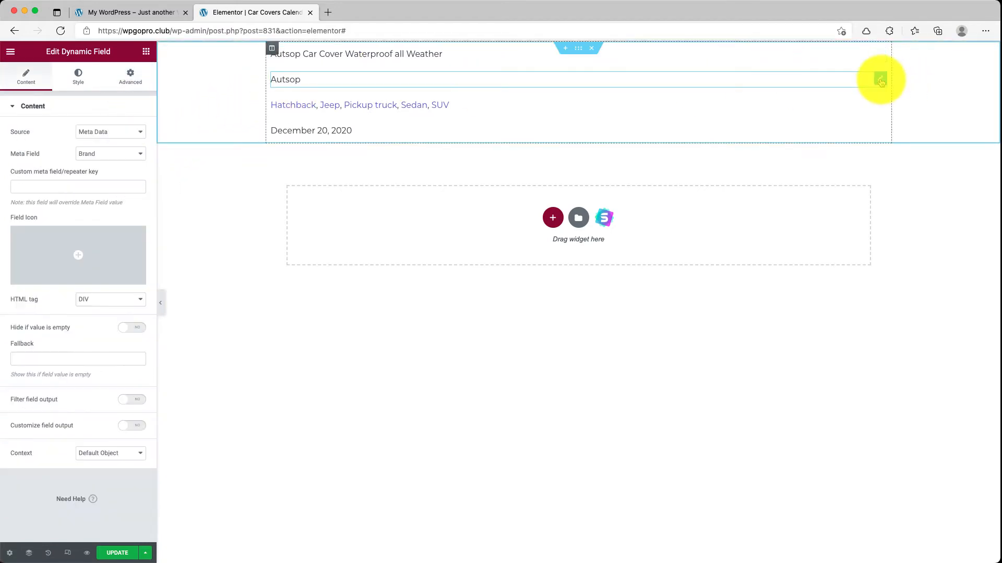
left_click(133, 77)
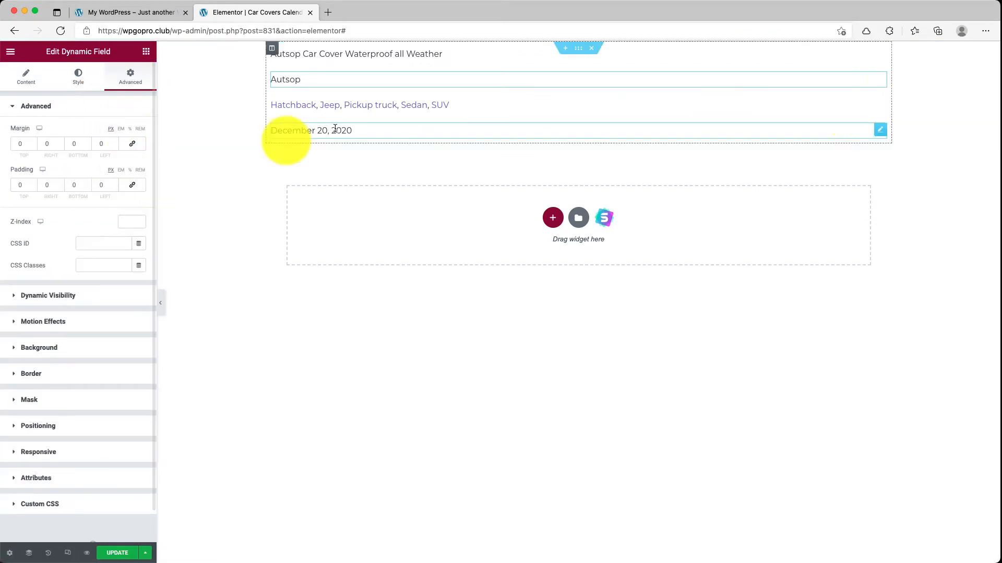
left_click(880, 106)
left_click(130, 77)
left_click(135, 146)
left_click(134, 185)
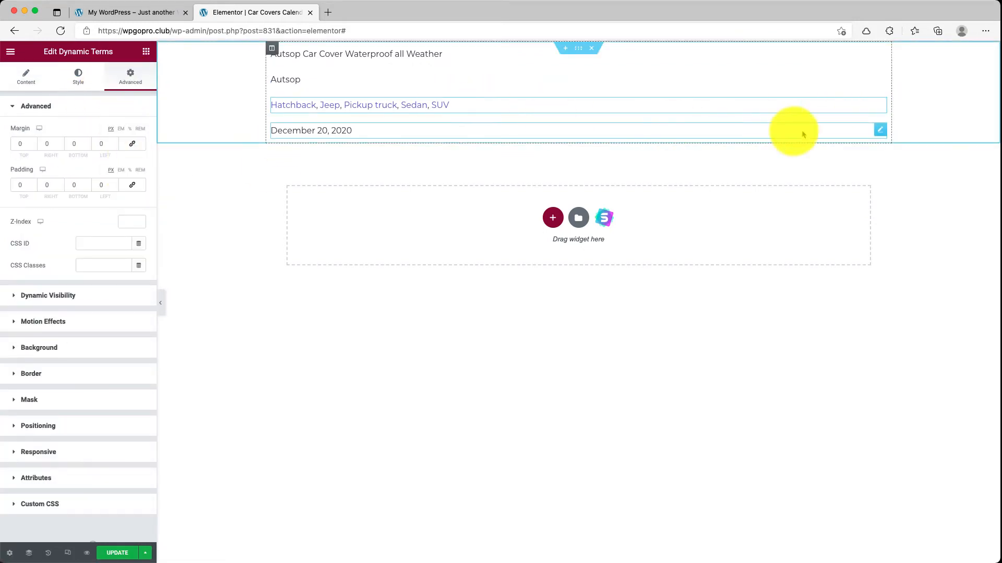
- Unlink the date field's margin and padding values, with every side at 0
left_click(880, 131)
left_click(131, 77)
left_click(132, 144)
left_click(132, 185)
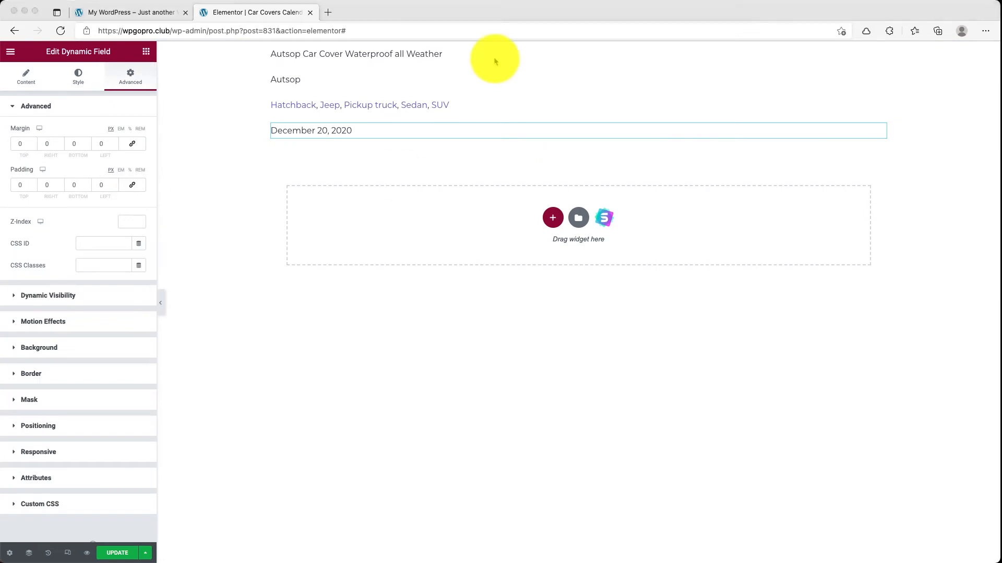
- Unlink the section's margin and padding, with top and bottom margins at 0 and all padding sides at 0
left_click(579, 48)
left_click(130, 78)
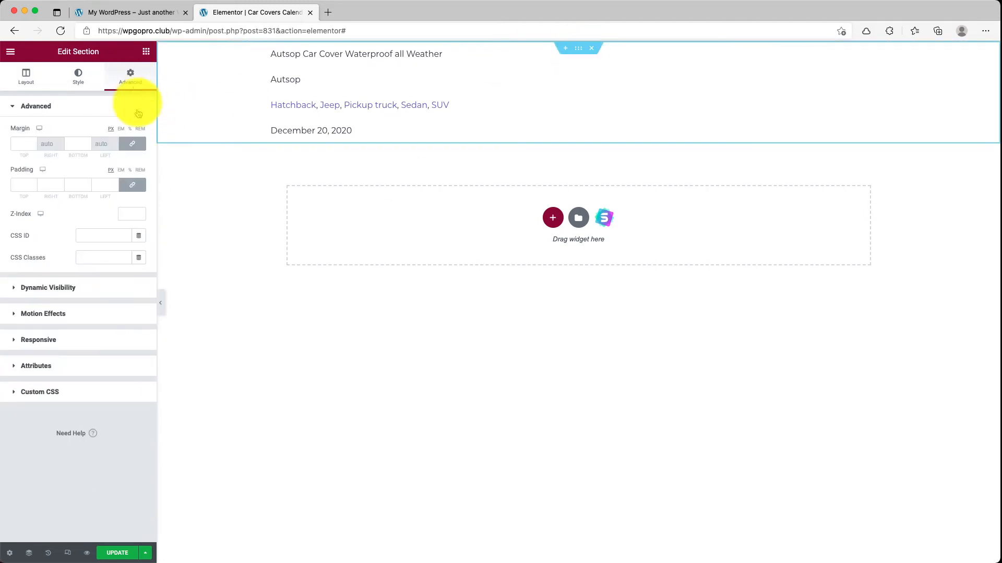
left_click(132, 144)
left_click(134, 185)
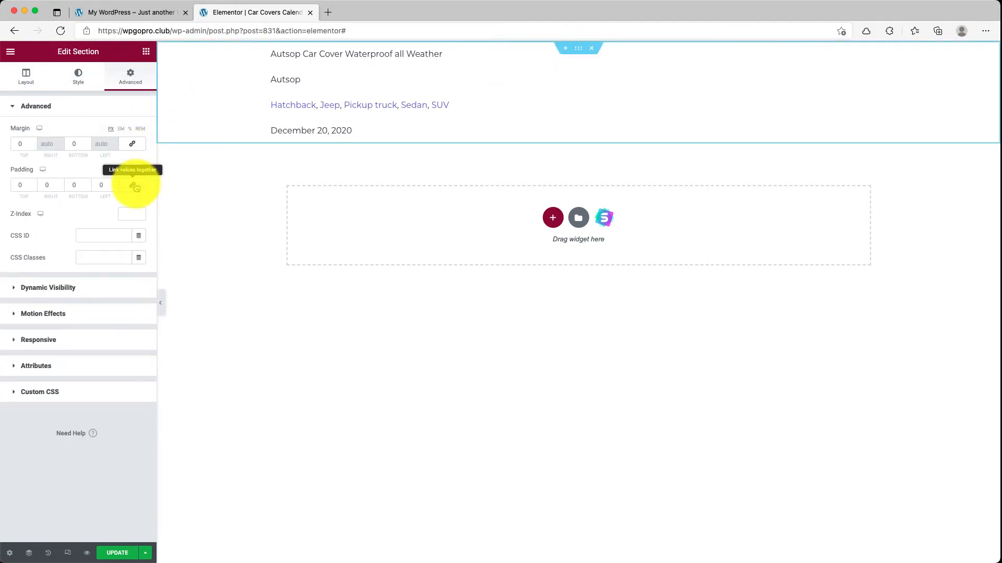
- Set the title field's typography to size 12 px and weight 600
left_click(883, 49)
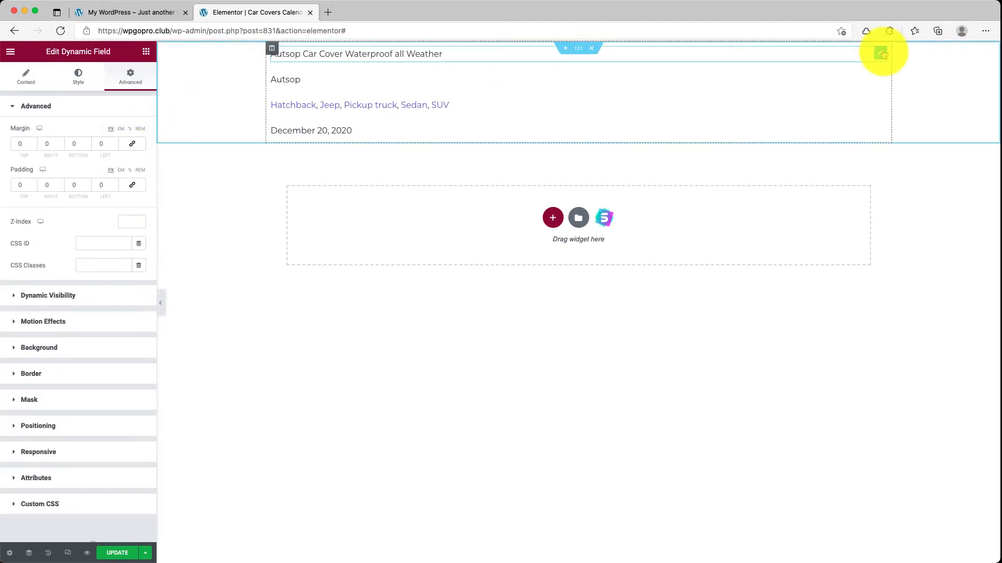
left_click(77, 78)
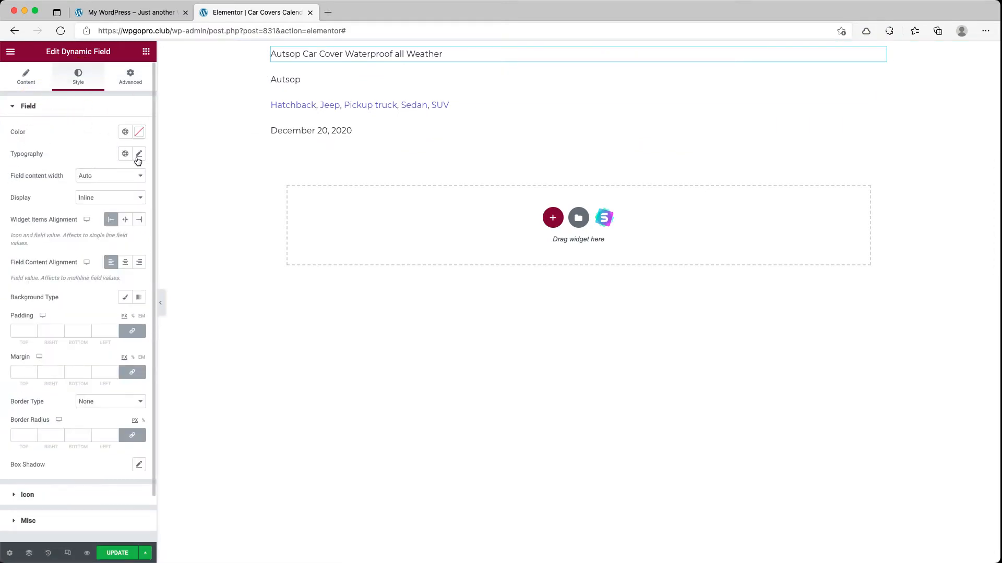
left_click(139, 154)
left_click(118, 235)
type("12")
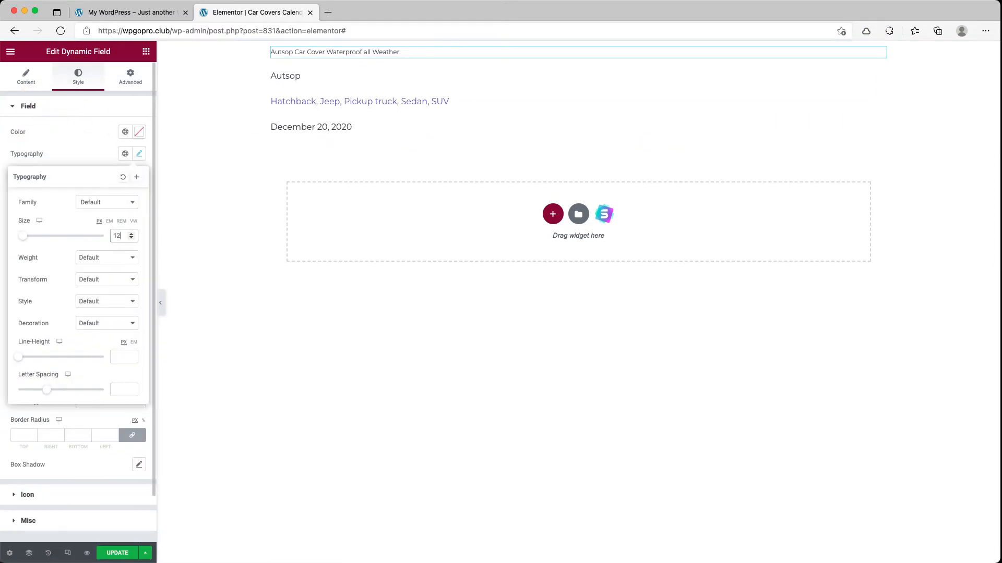
left_click(115, 258)
left_click(115, 311)
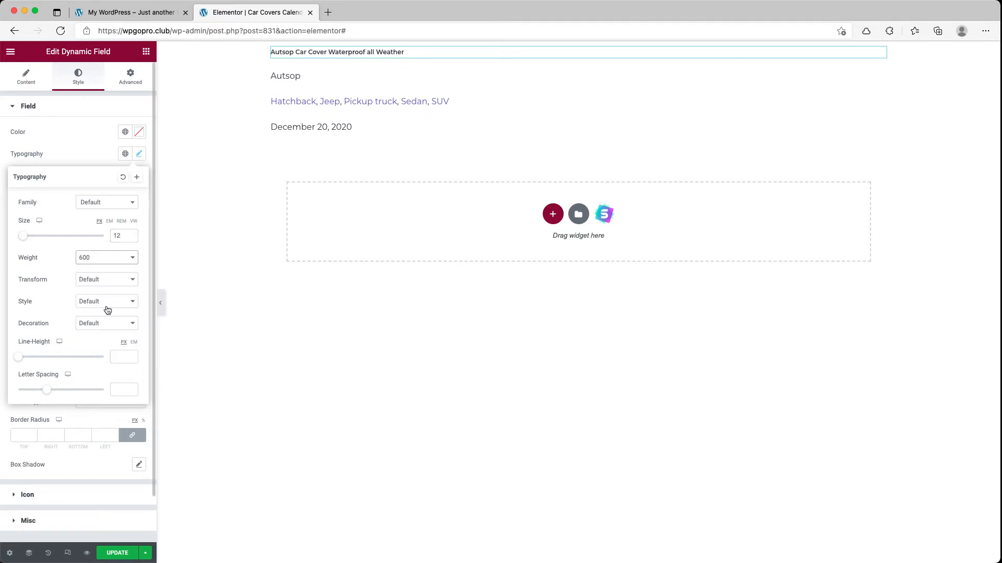
- Set the brand field's typography size to 12 px
left_click(879, 76)
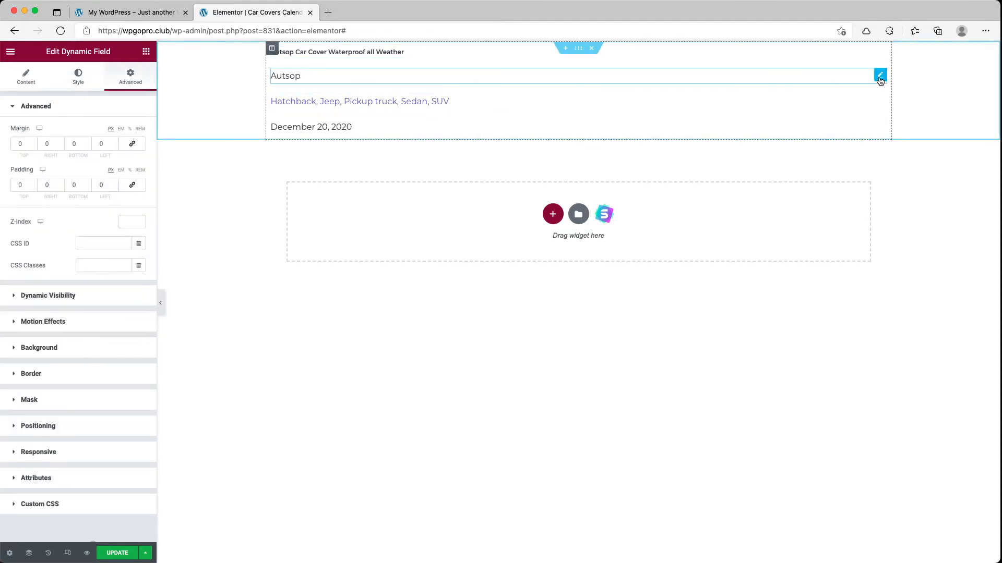
left_click(78, 78)
left_click(138, 154)
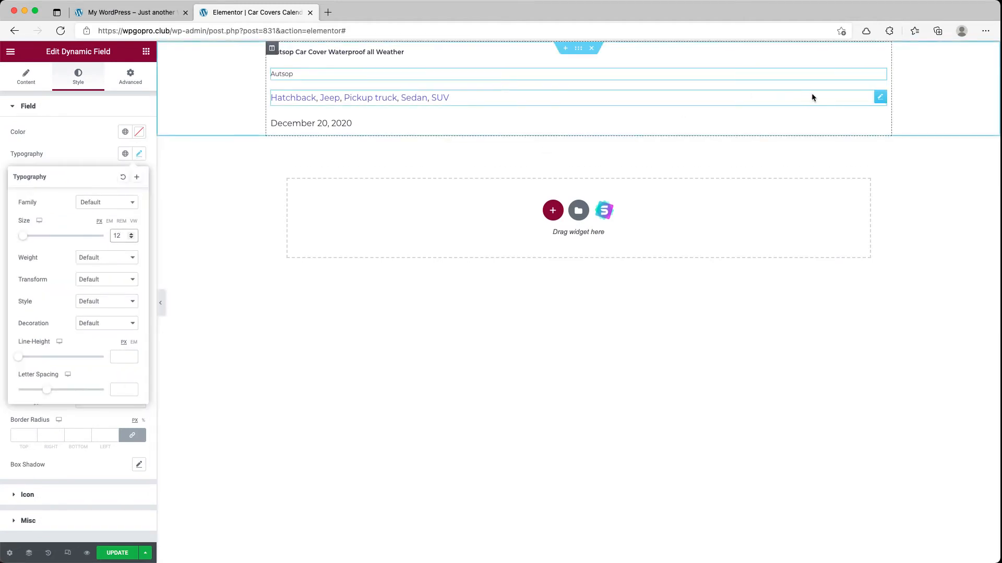
- Set the label typography size of the automobile terms to 12 px
left_click(881, 98)
left_click(78, 78)
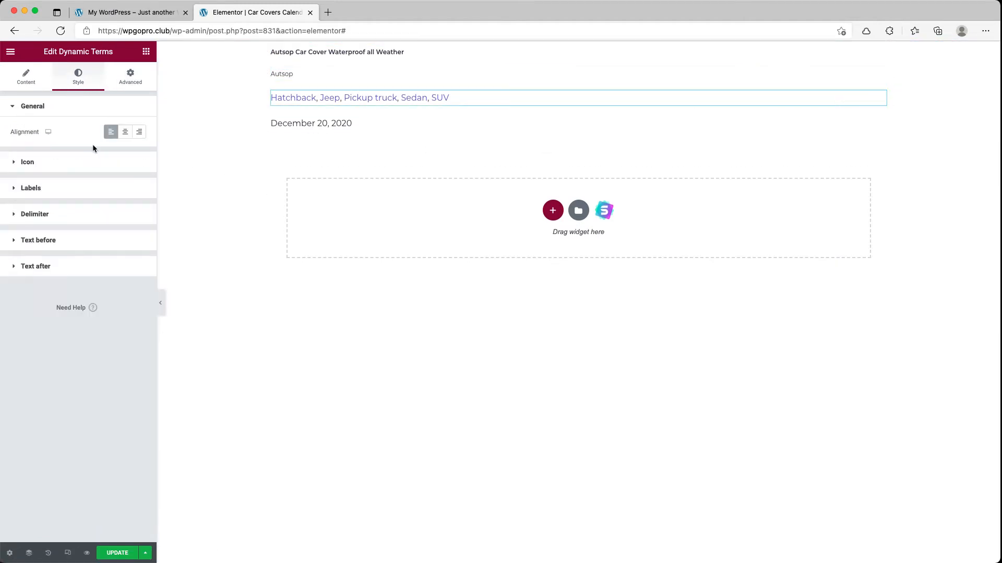
left_click(16, 190)
left_click(139, 184)
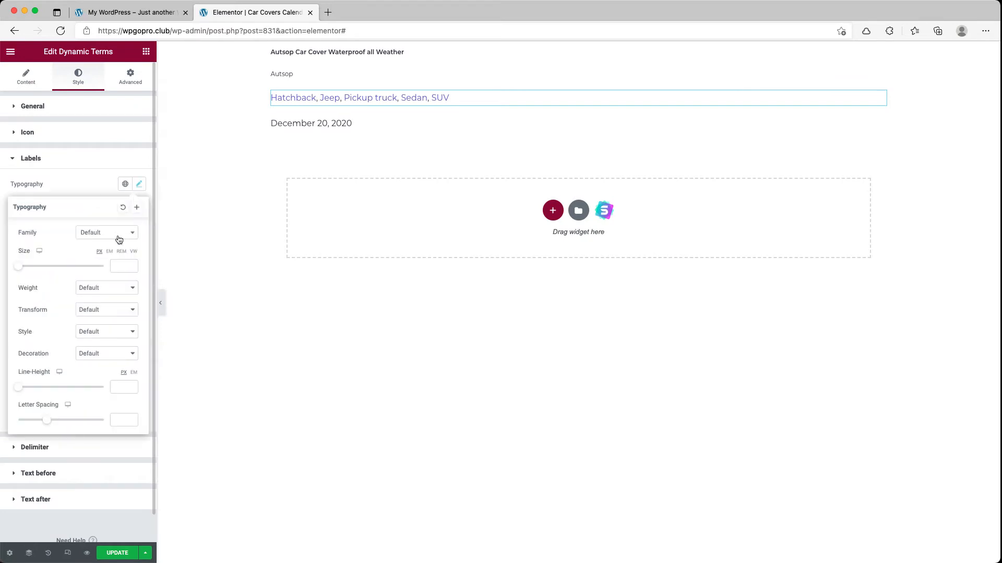
left_click(120, 266)
type("12")
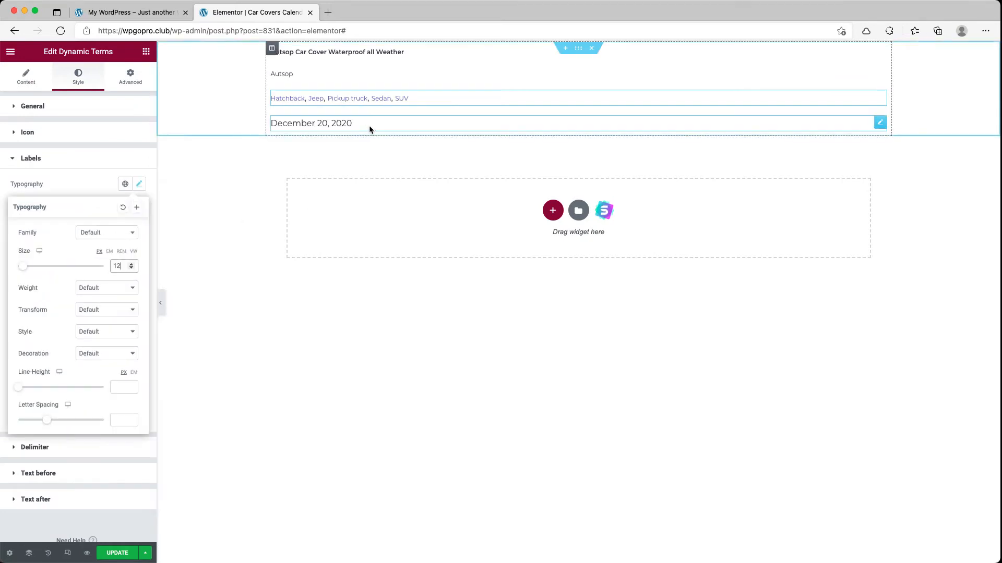
- Set the date field's typography to size 12 px and weight 500
left_click(879, 123)
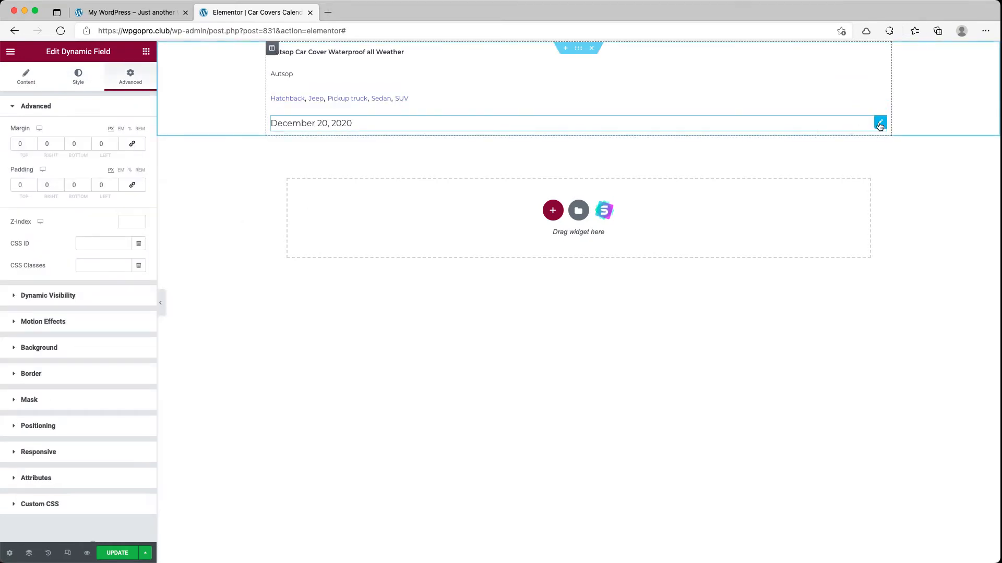
left_click(81, 79)
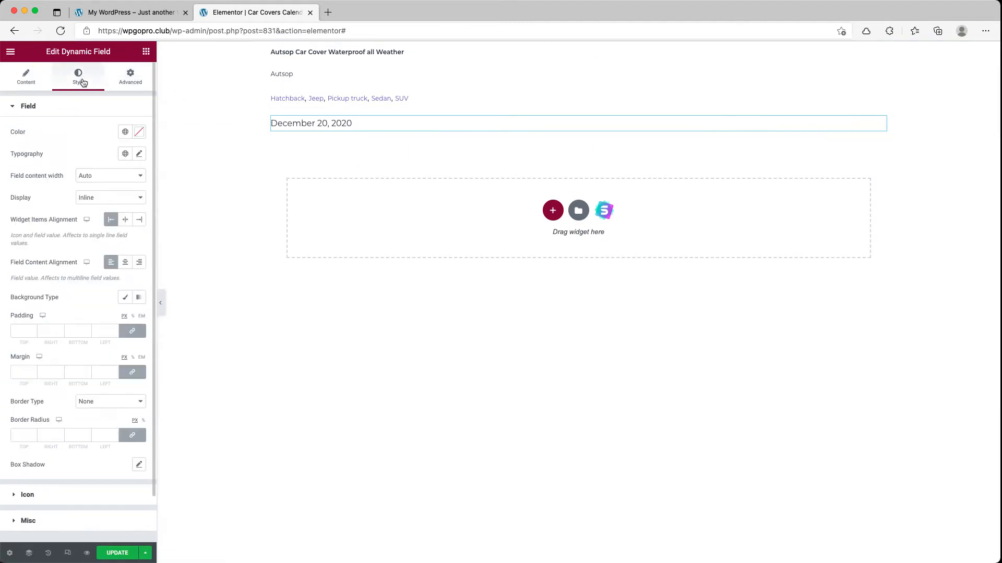
left_click(139, 154)
left_click(120, 235)
type("12")
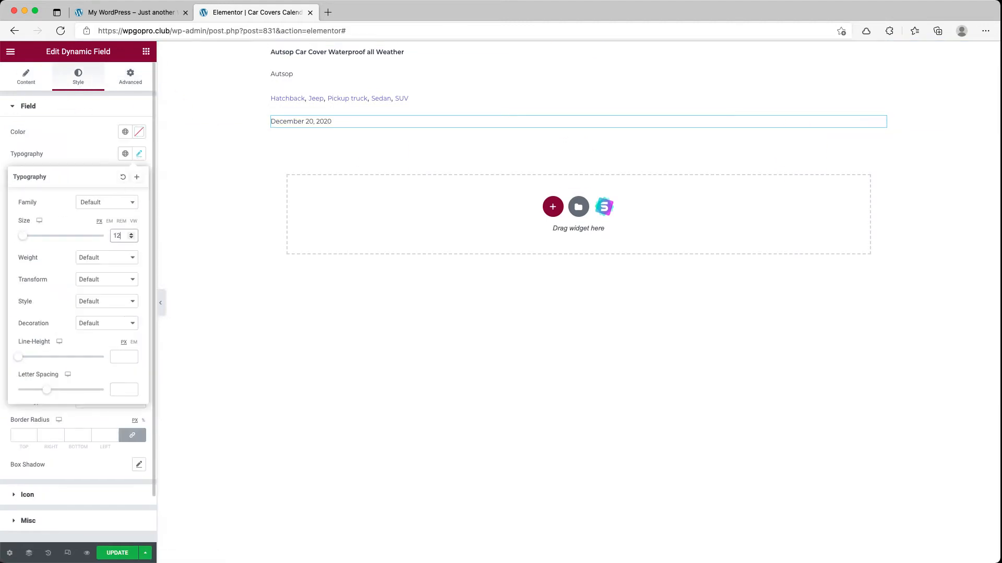
left_click(120, 262)
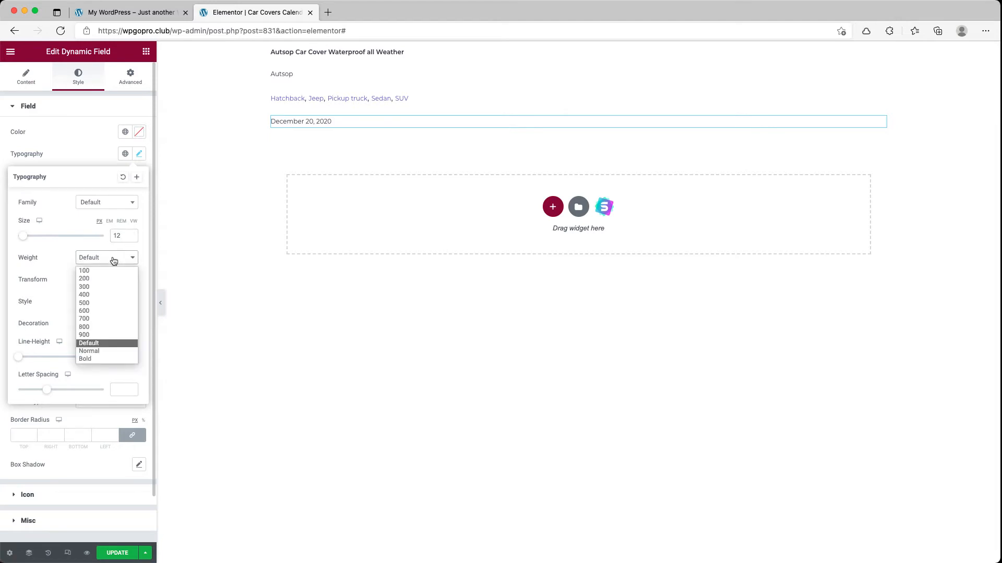
left_click(108, 308)
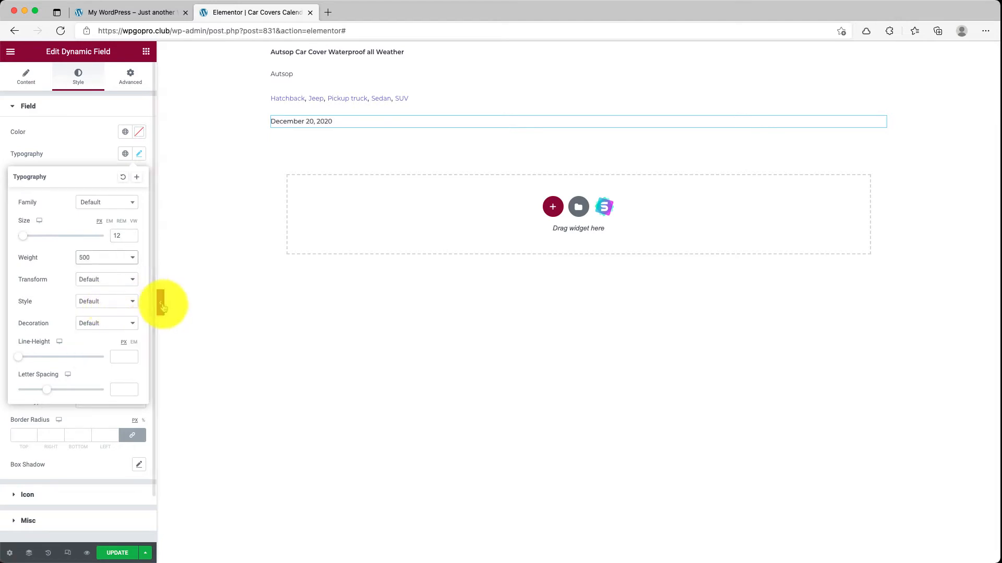
- Update the calendar listing template and exit the editor to the WordPress list of listing items
left_click(129, 554)
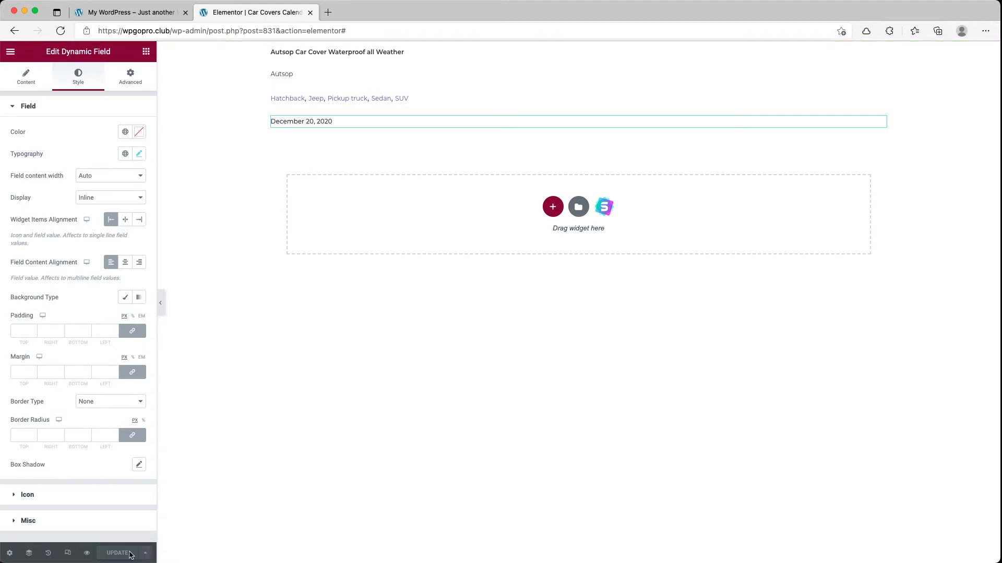
left_click(11, 51)
left_click(54, 233)
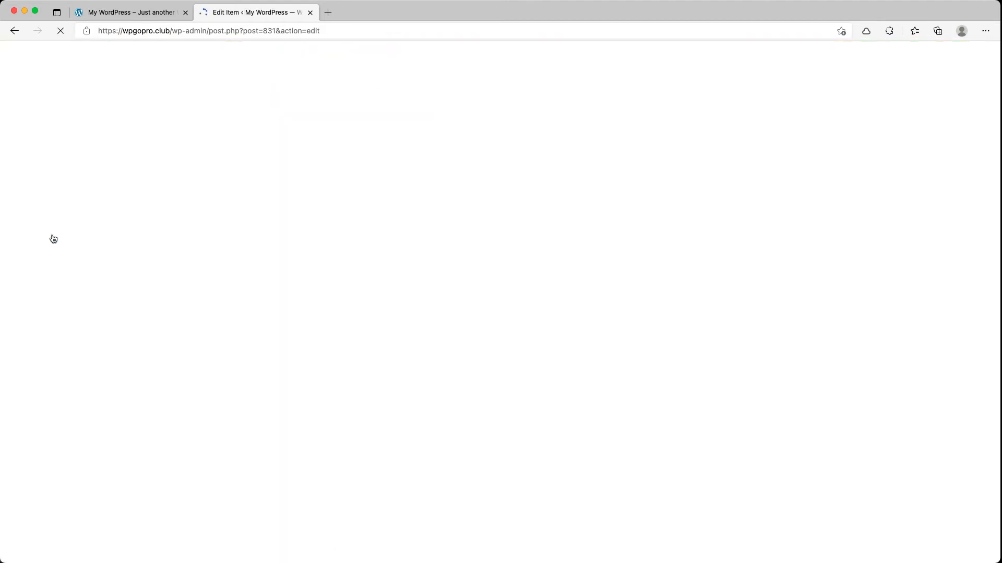
left_click(15, 57)
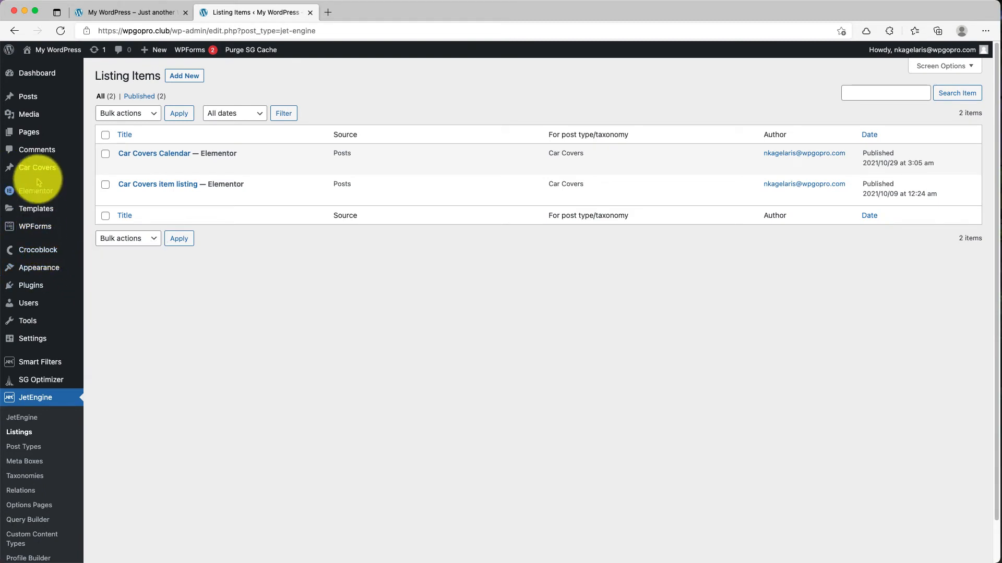
- Create a new WordPress page titled "Calendar" and save it as a draft
left_click(99, 133)
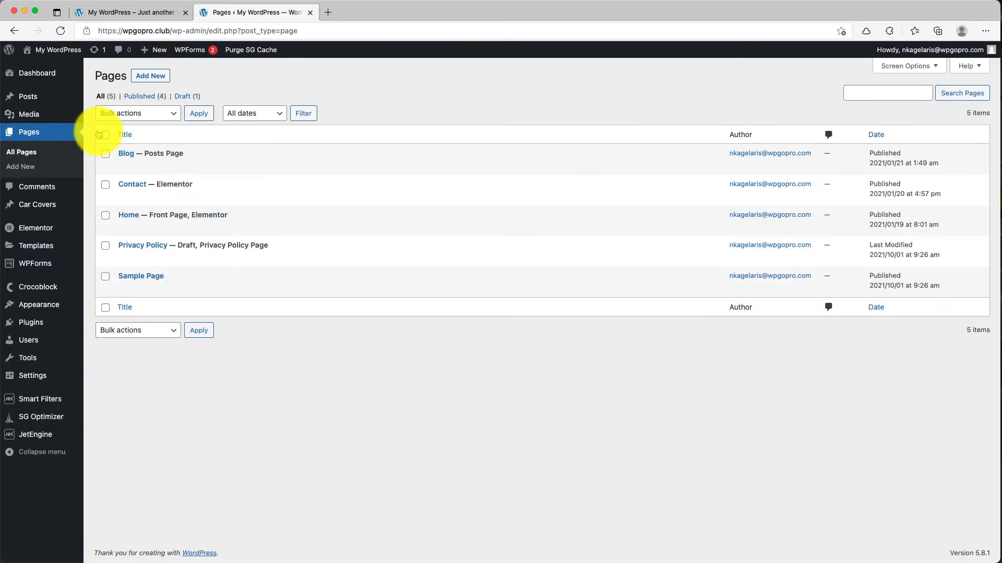
left_click(150, 76)
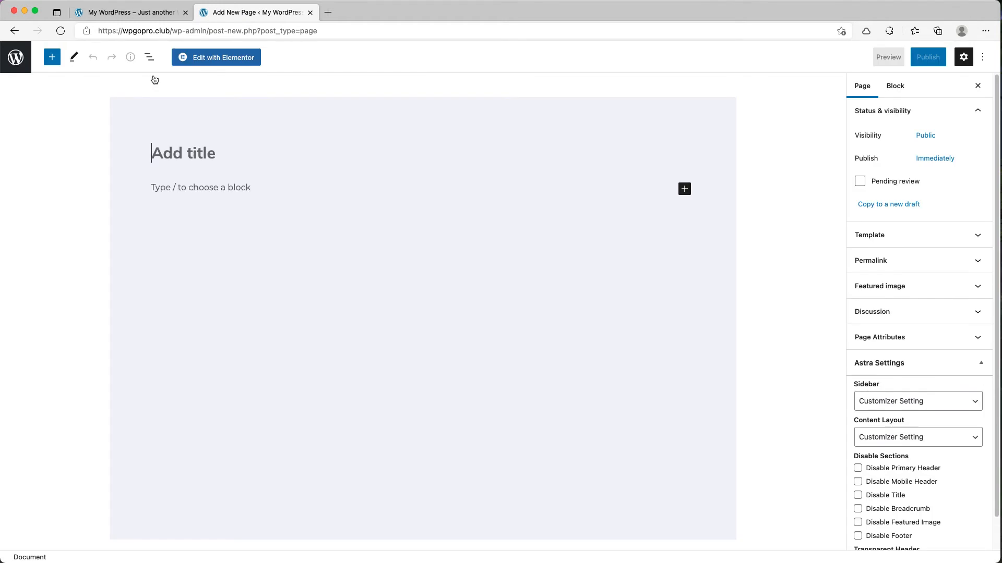
type("Calen")
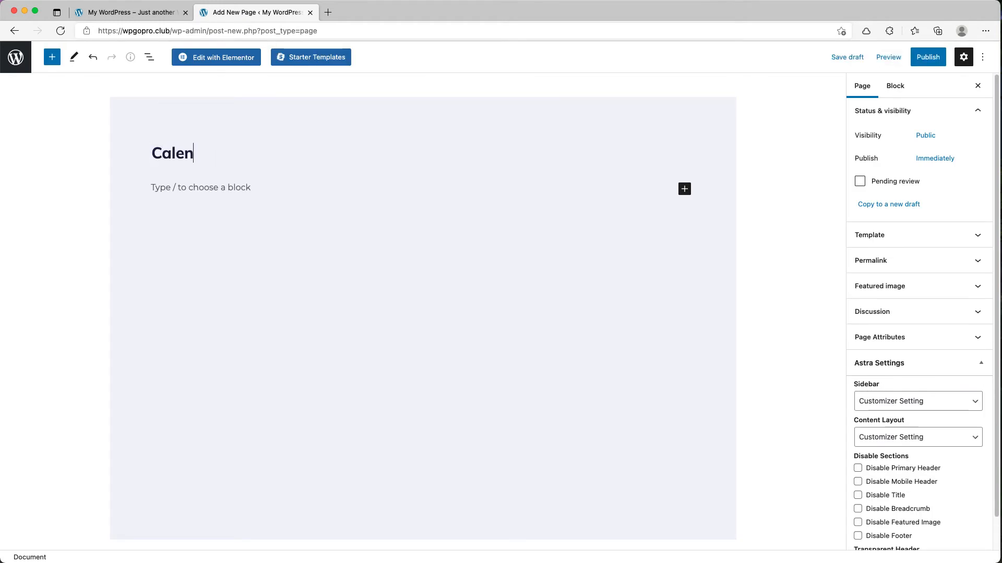
type("dar")
left_click(847, 57)
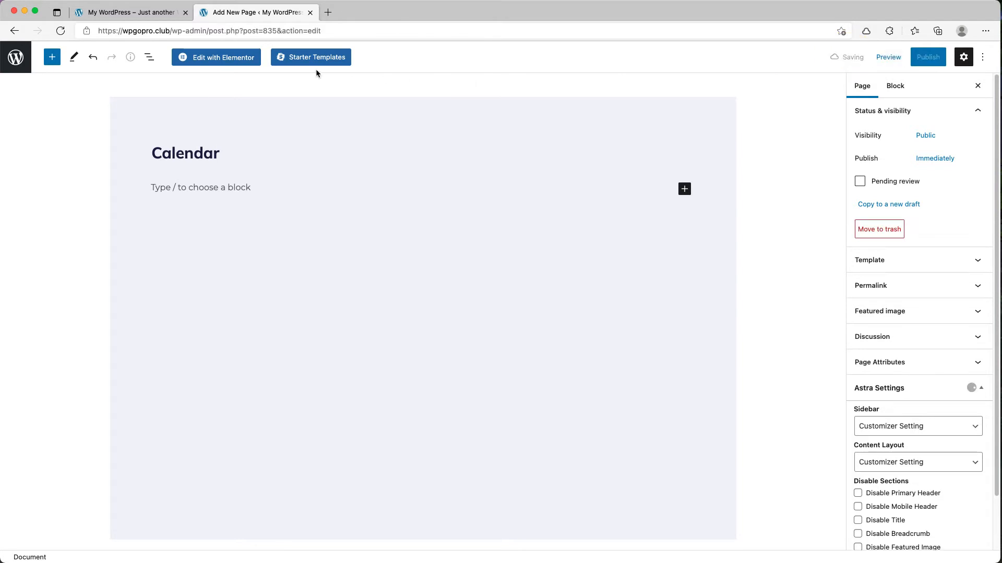
- Open the Calendar page in Elementor and add a single-column section containing a Heading widget
left_click(243, 58)
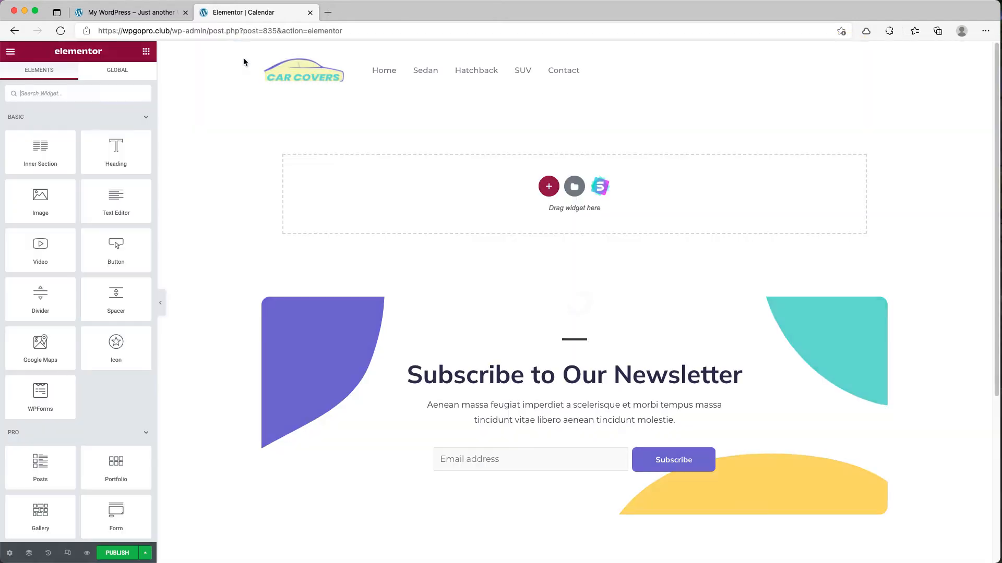
left_click(548, 187)
left_click(449, 214)
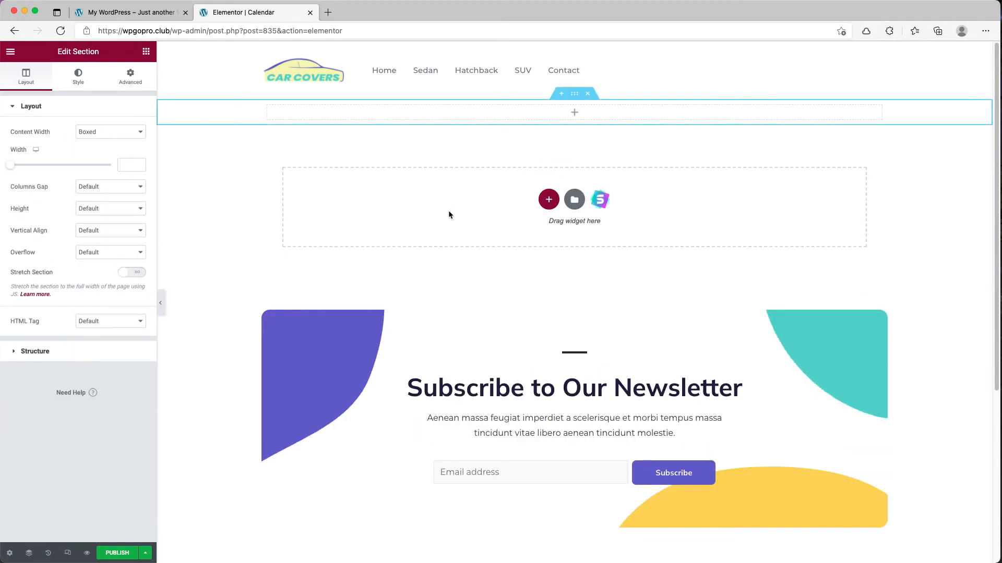
left_click(575, 113)
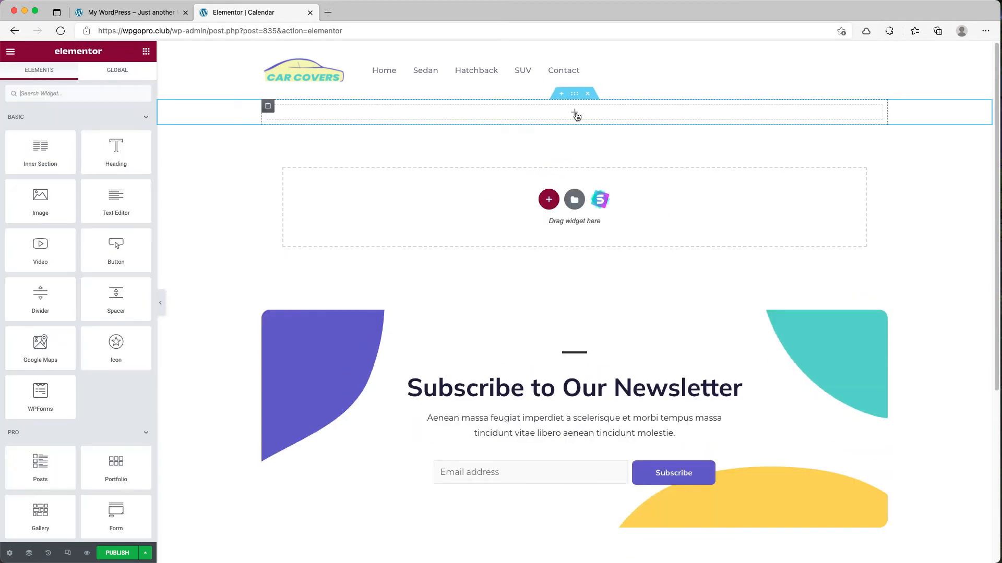
left_click_drag(116, 150, 447, 116)
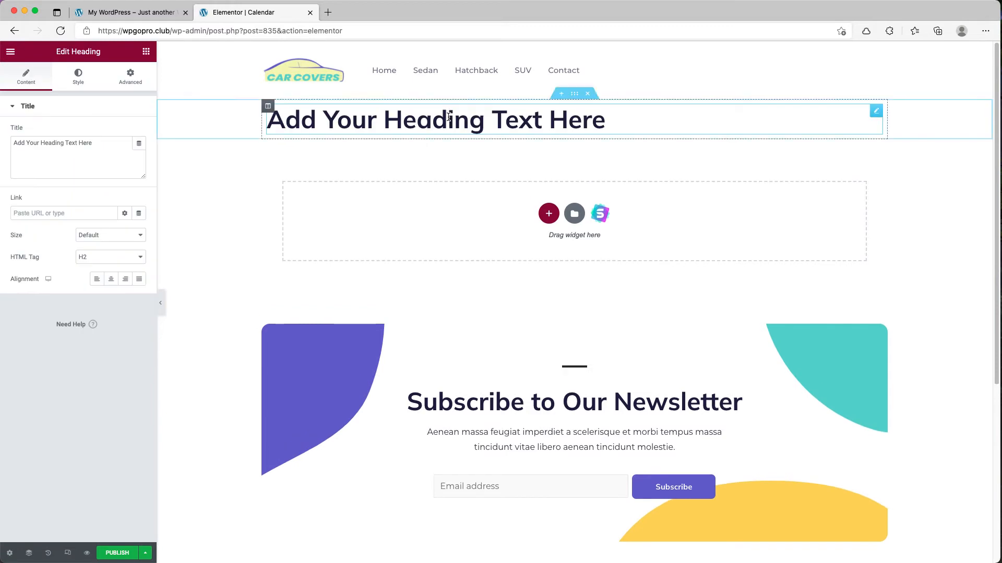
- Replace the heading's placeholder text with "Car Covers Calendar"
left_click(95, 149)
left_click_drag(94, 149, 11, 145)
type("Car Cove")
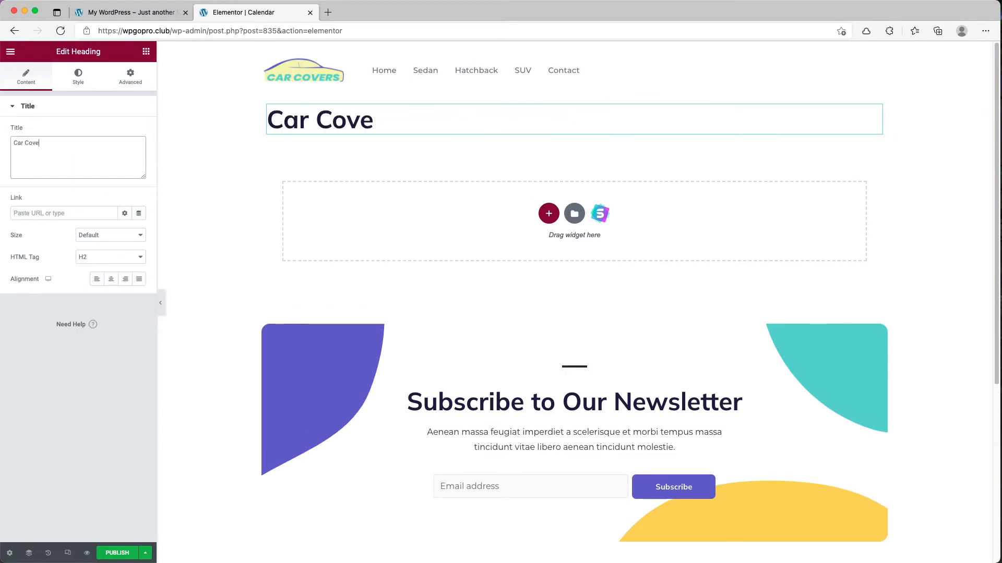
type("rs Calendar")
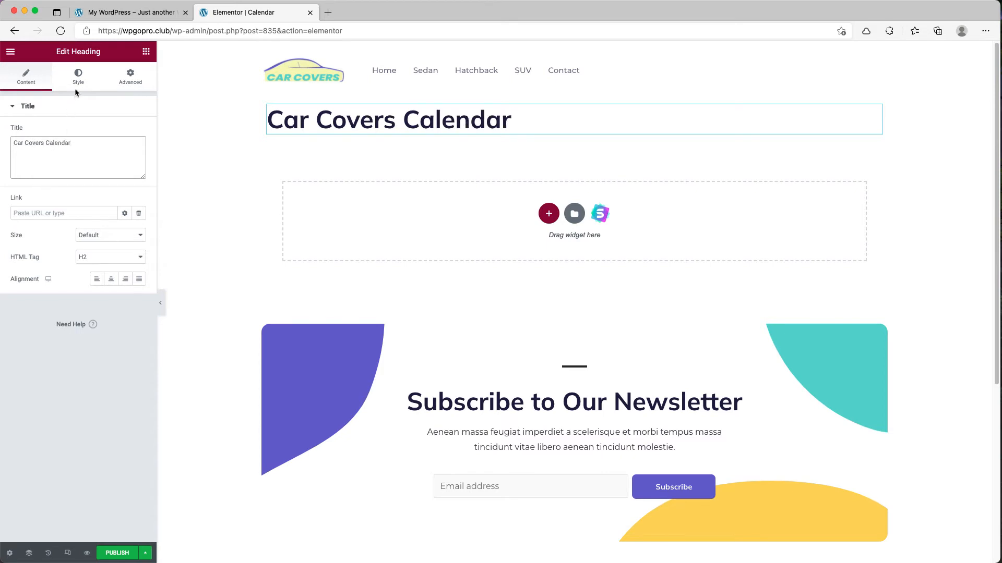
- Set the Car Covers Calendar heading's typography to size 20 px and weight 600
left_click(78, 83)
left_click(139, 154)
left_click(124, 236)
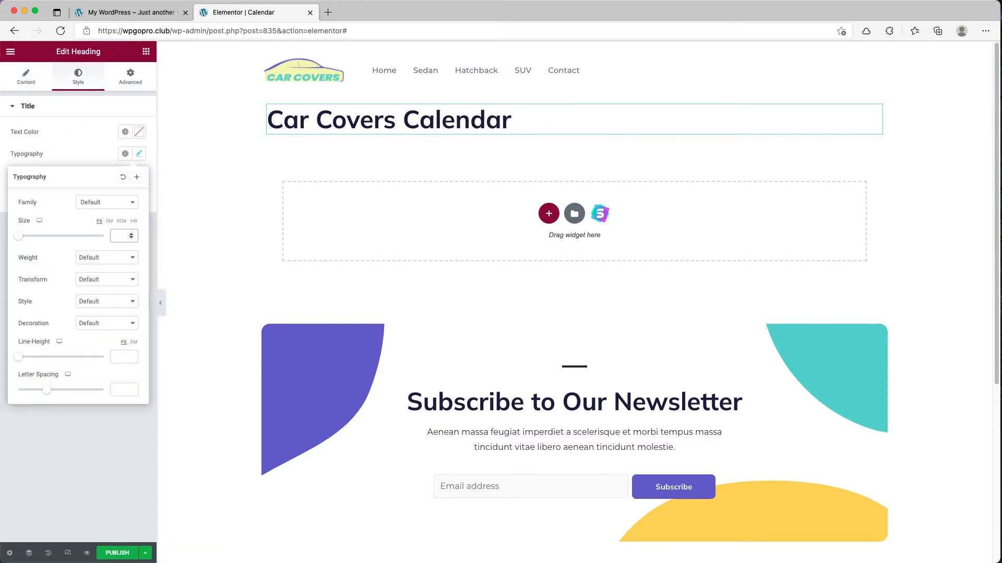
type("20")
left_click(108, 261)
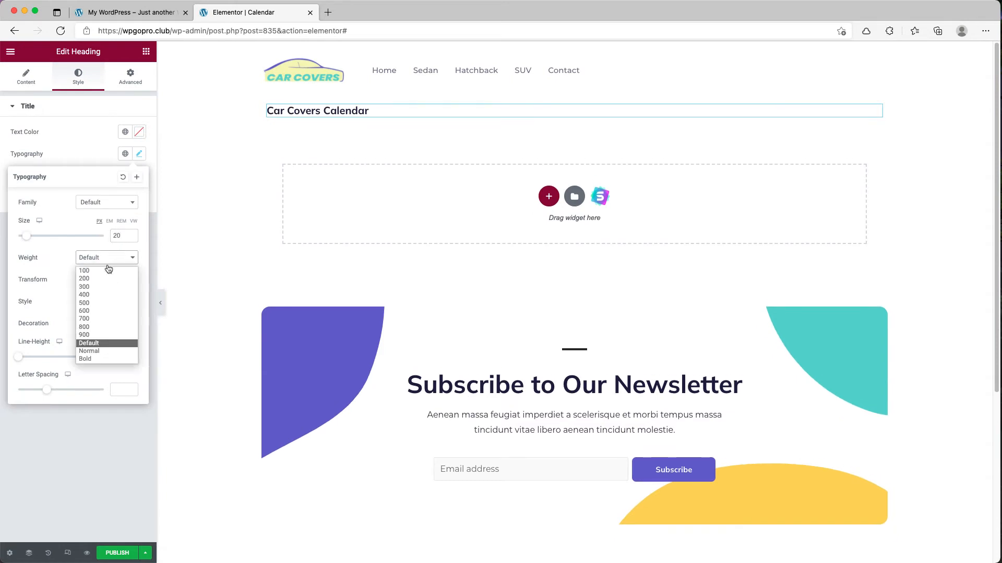
left_click(107, 312)
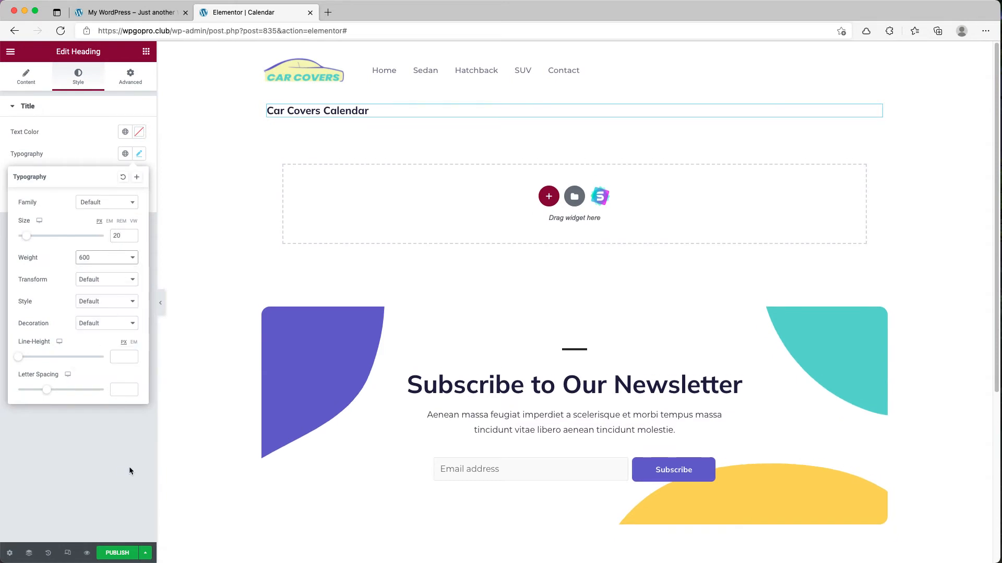
left_click(590, 222)
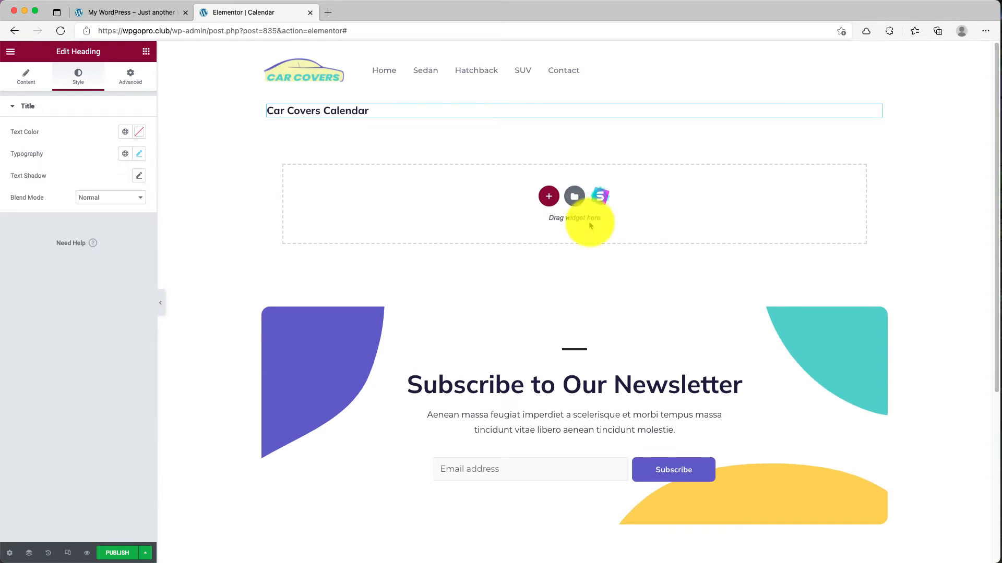
- Add a single-column section below the Car Covers Calendar heading and place the JetEngine Calendar widget in it
left_click(549, 196)
left_click(446, 224)
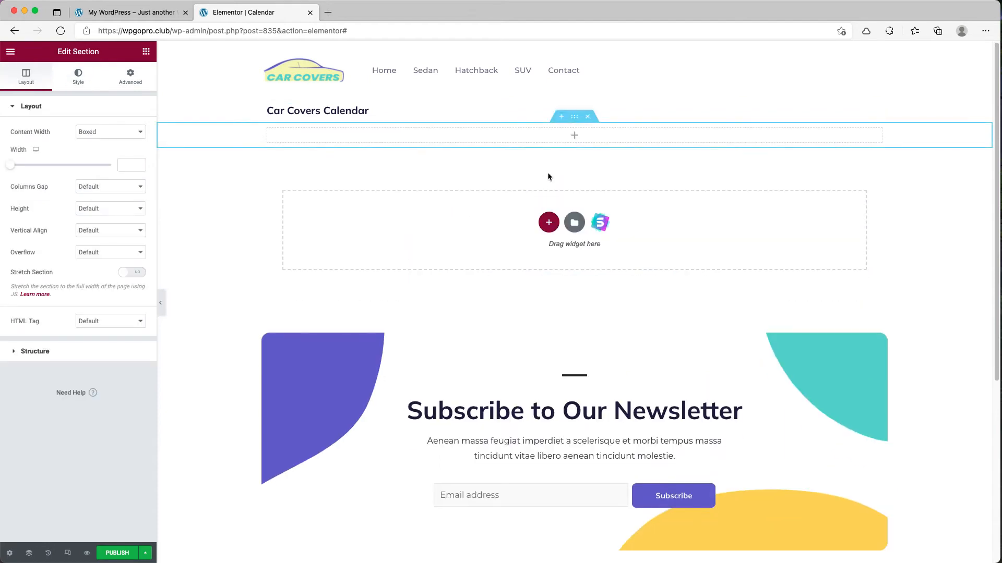
left_click(574, 135)
left_click(64, 95)
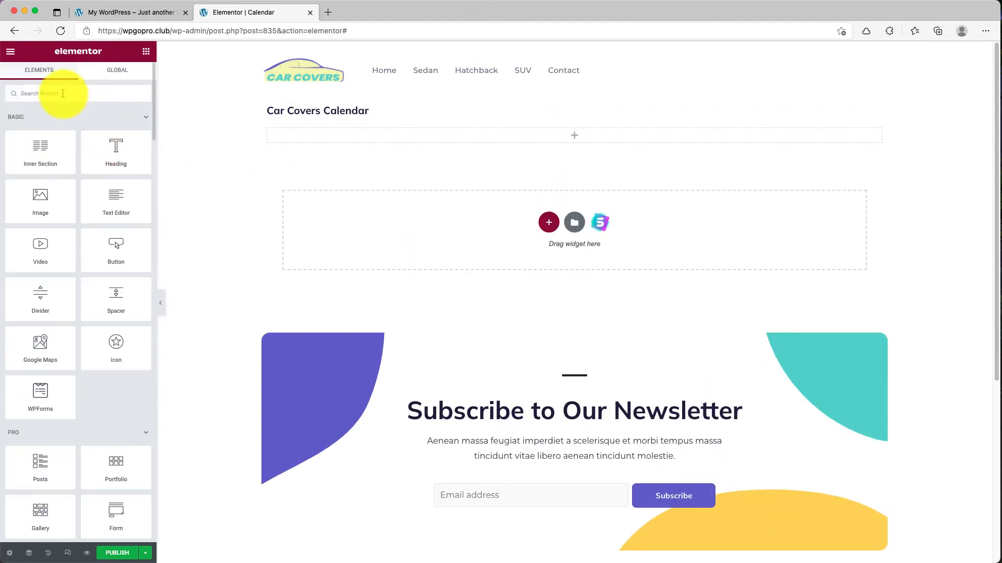
type("calendar")
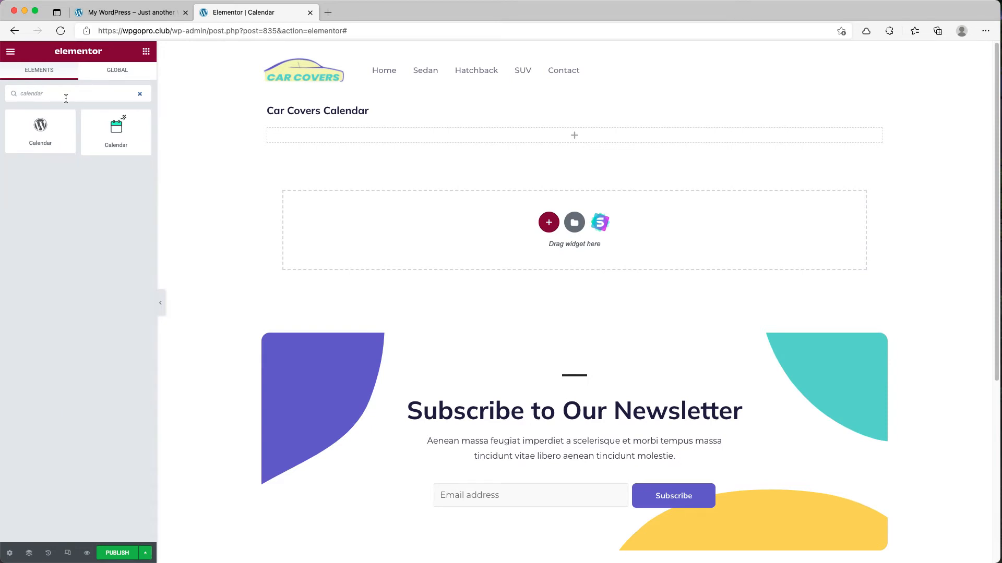
left_click_drag(116, 128, 510, 136)
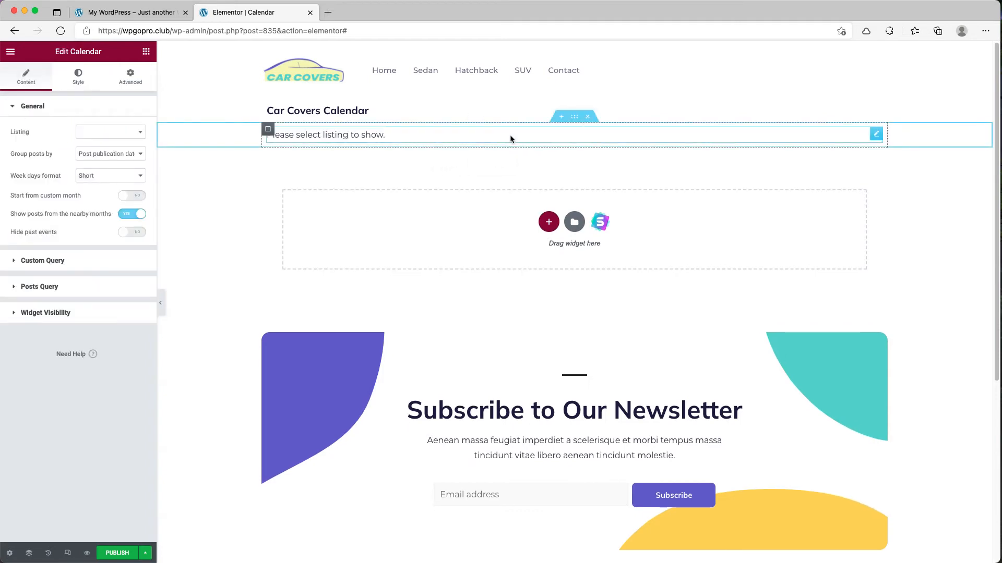
- Set the calendar widget's listing to Car Covers Calendar
left_click(117, 134)
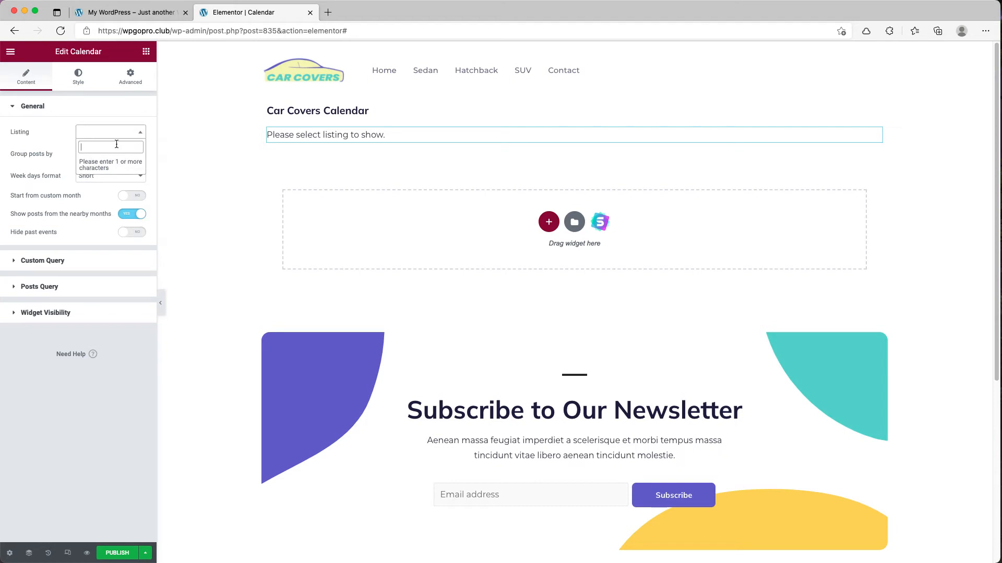
type("car")
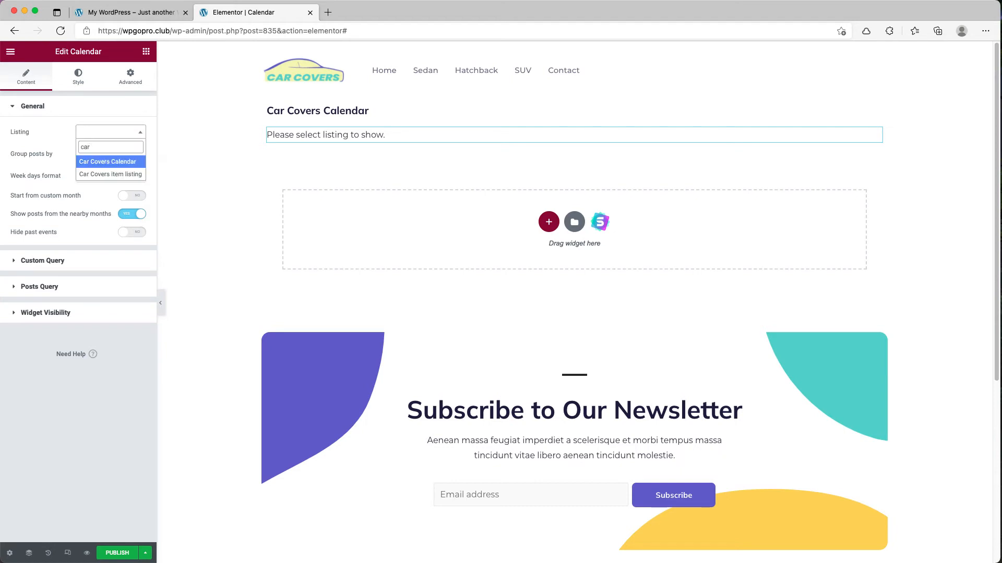
left_click(117, 163)
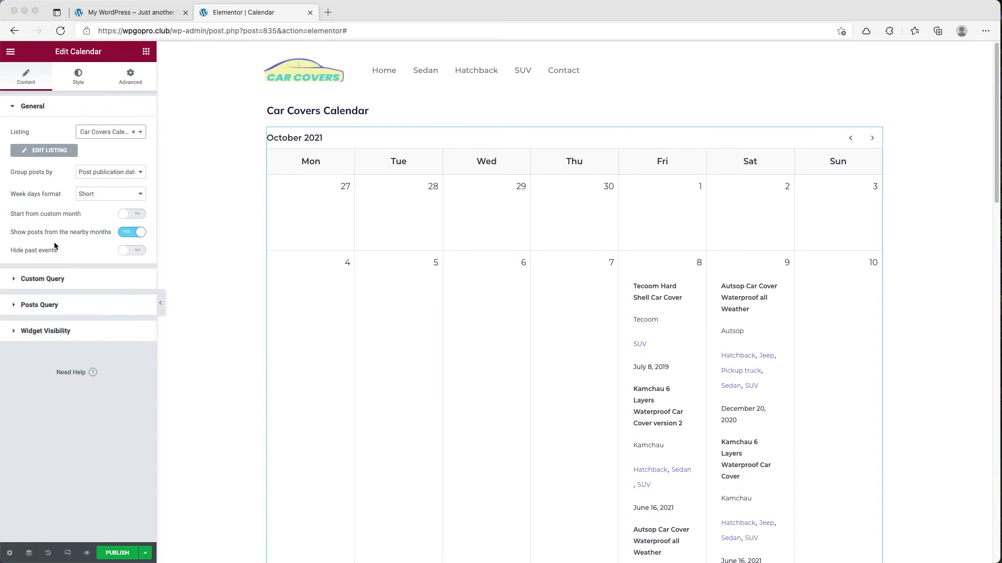
- Group the calendar's posts by Date from custom field
left_click(92, 172)
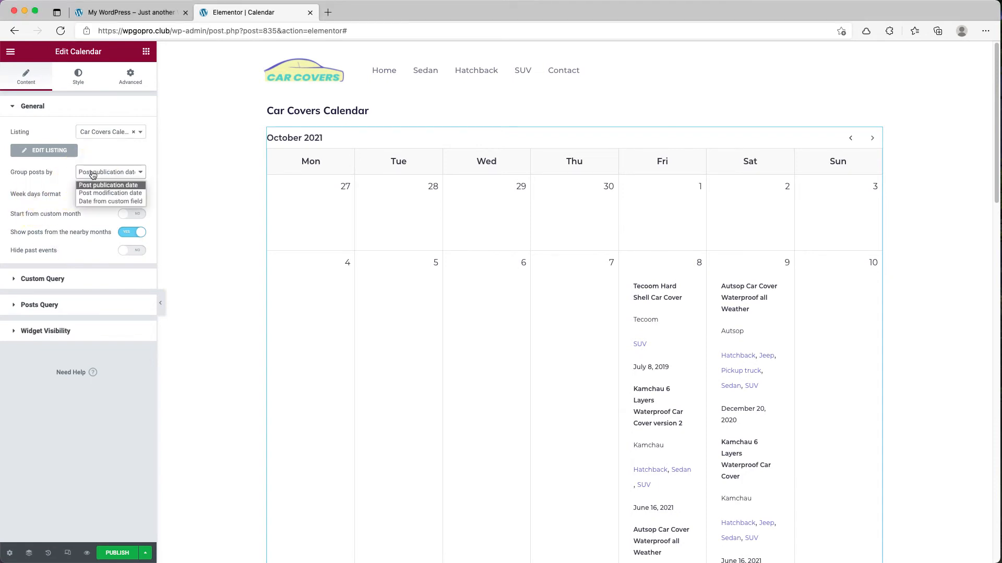
left_click(99, 201)
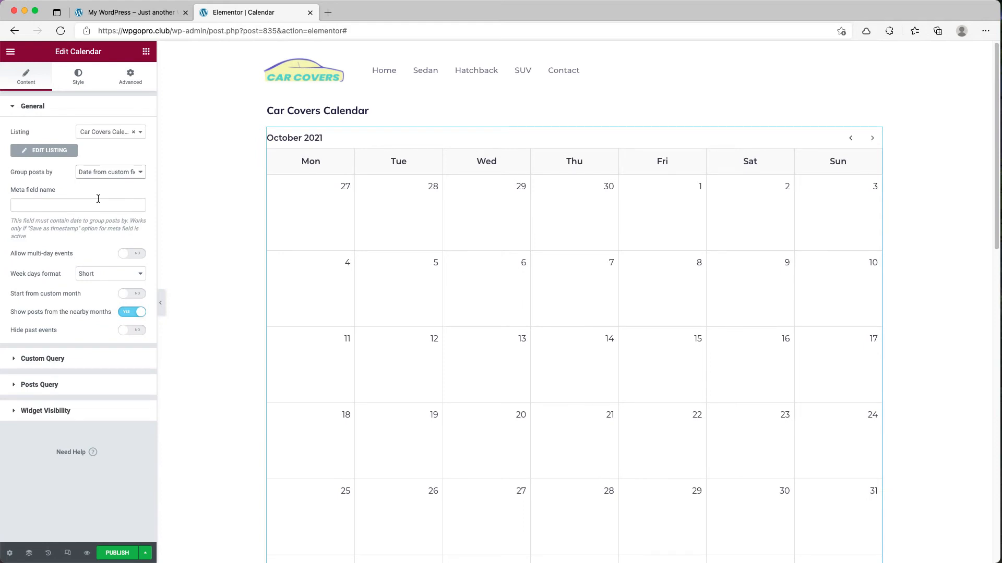
scroll(321, 265, "down", 5)
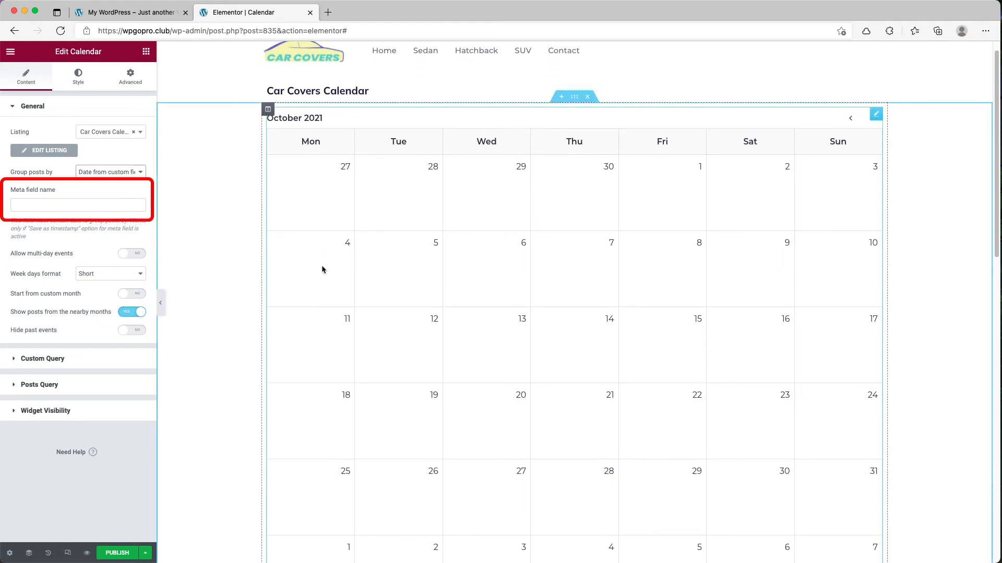
scroll(322, 267, "up", 5)
left_click(78, 205)
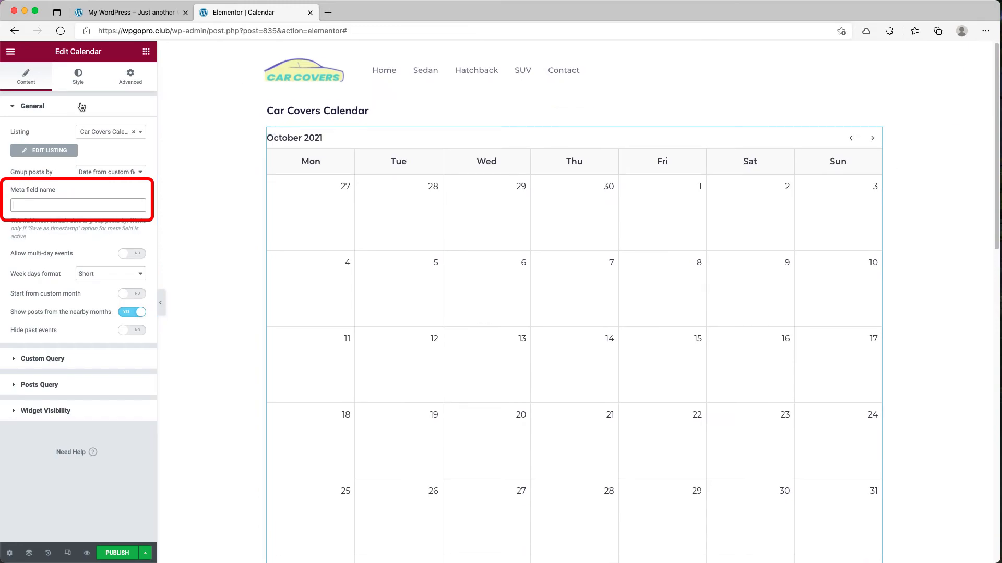
- Open the WordPress admin in a new browser tab and open the JetEngine Car Covers post type for editing
left_click(327, 12)
type("wpgopro.club/wp-admin/")
key("Return")
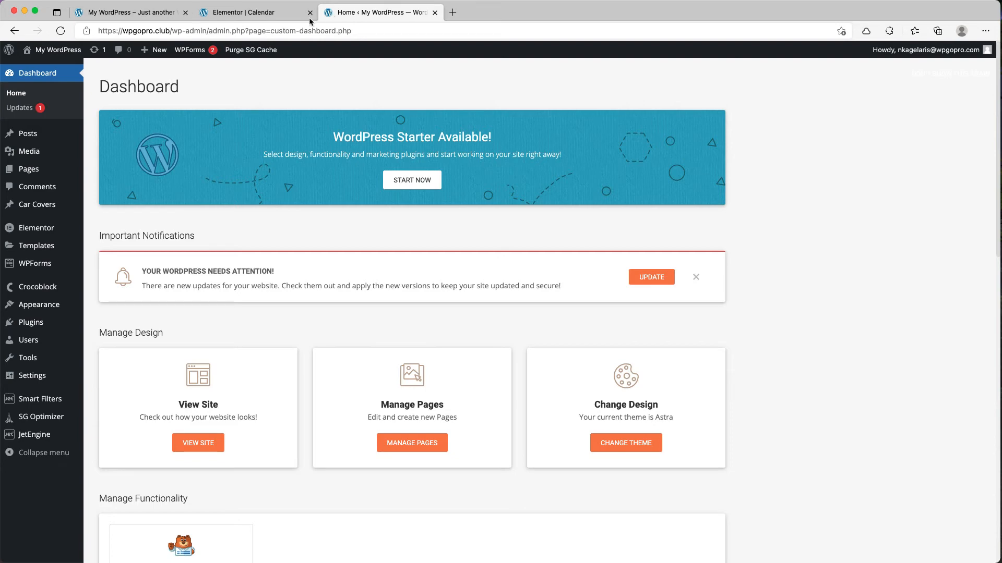
mouse_move(41, 434)
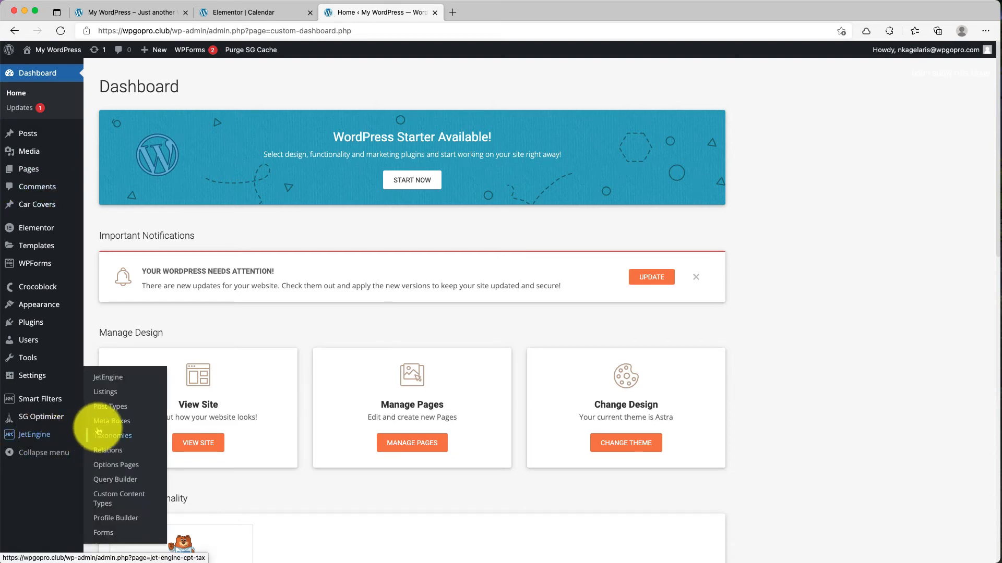
left_click(112, 408)
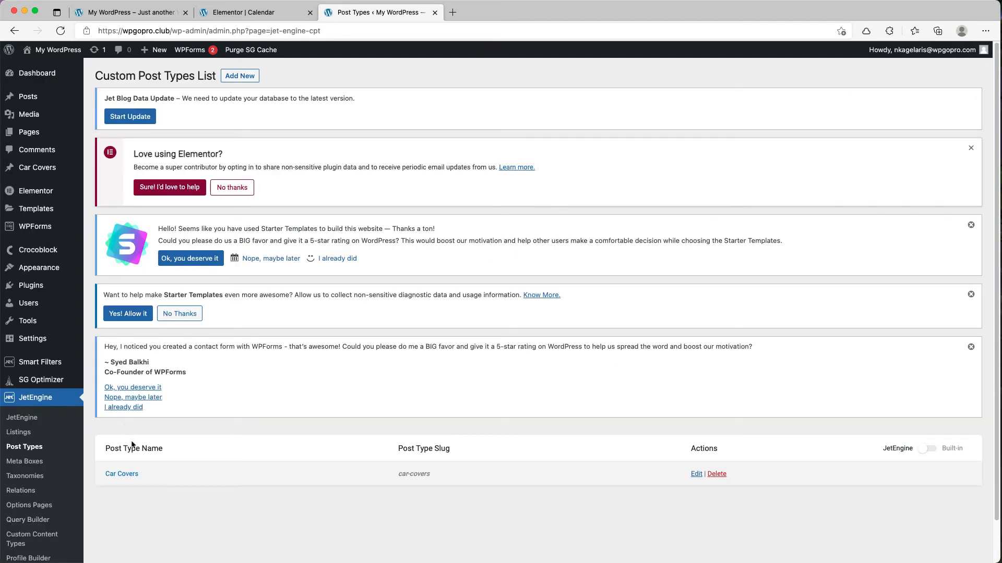
left_click(121, 474)
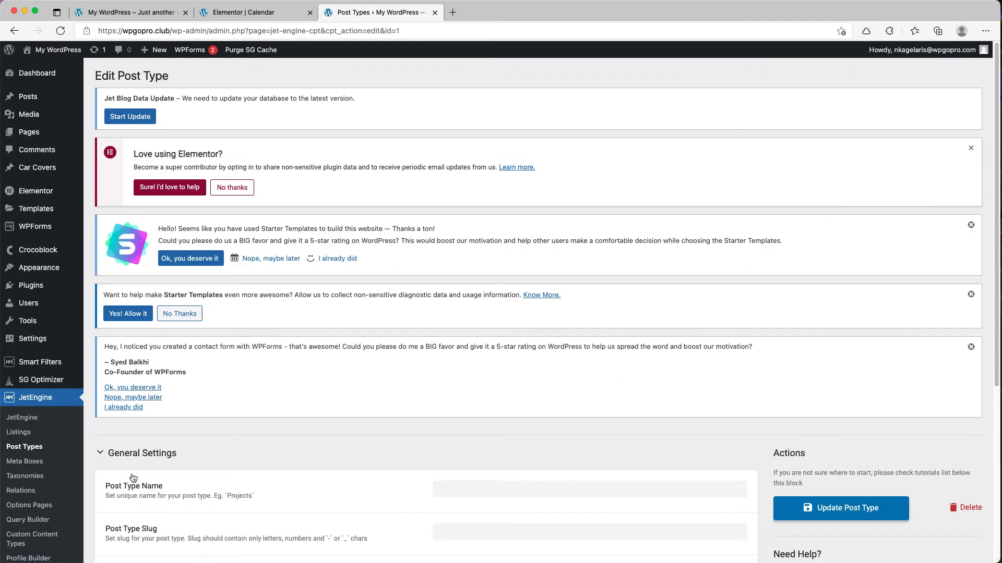
- Copy the Name/ID of the Date First Available meta field
scroll(131, 476, "down", 1)
scroll(131, 476, "down", 5)
scroll(130, 472, "down", 3)
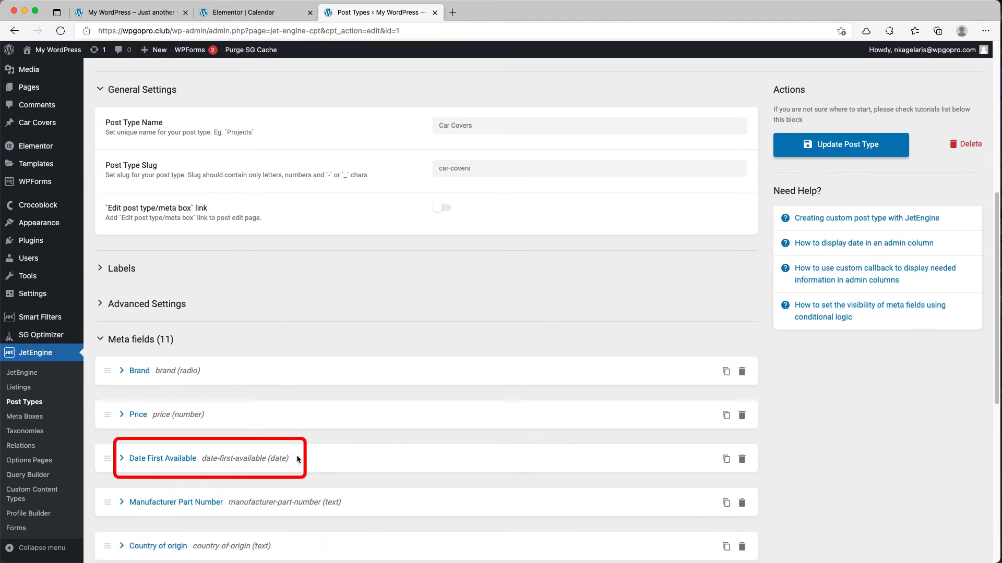
left_click(183, 458)
scroll(212, 449, "down", 2)
scroll(212, 449, "down", 4)
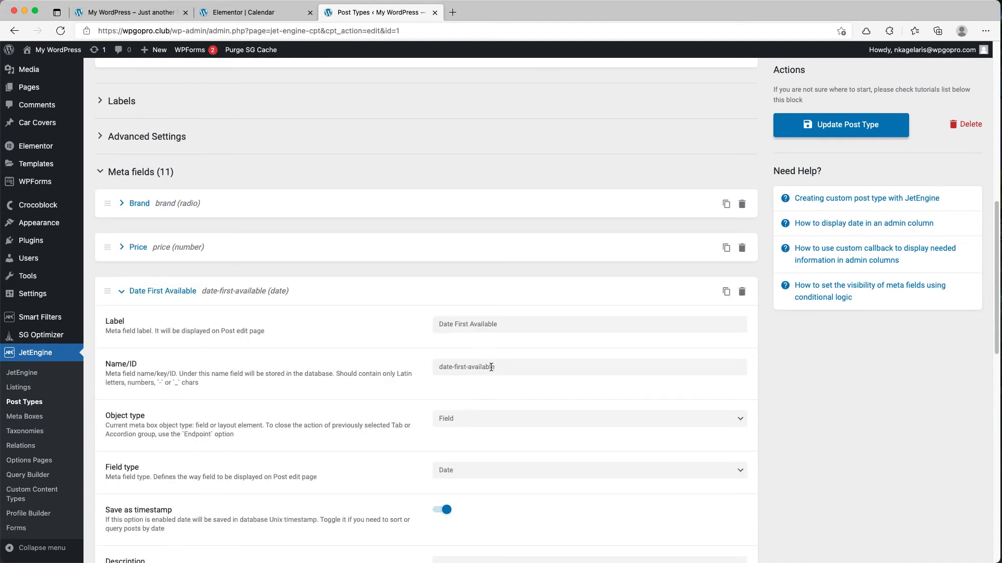
left_click_drag(509, 365, 428, 369)
key("super+c")
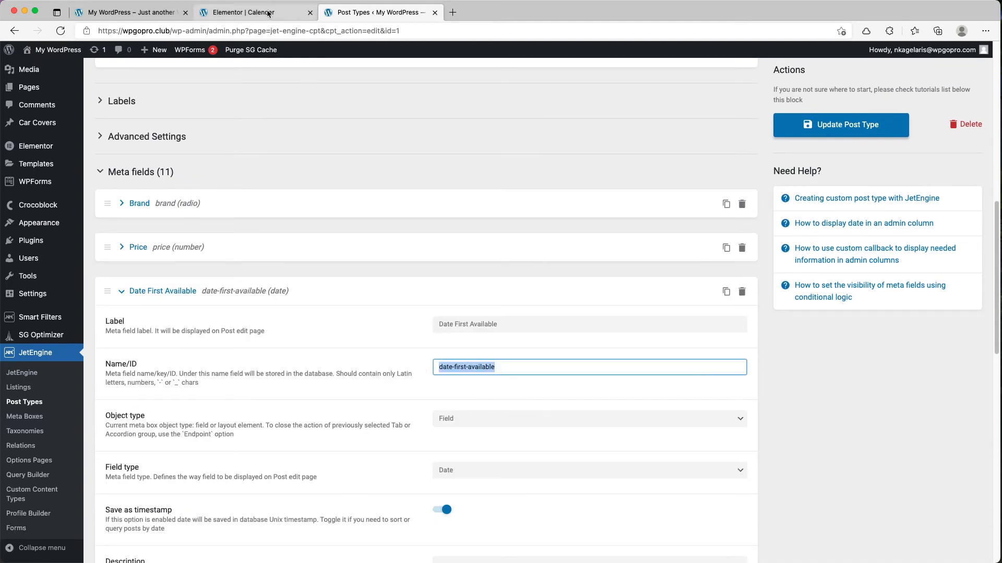
- Back in the Elementor Calendar page, enter date-first-available as the meta field name and choose Short as the week days format
left_click(250, 12)
left_click(84, 204)
key("super+v")
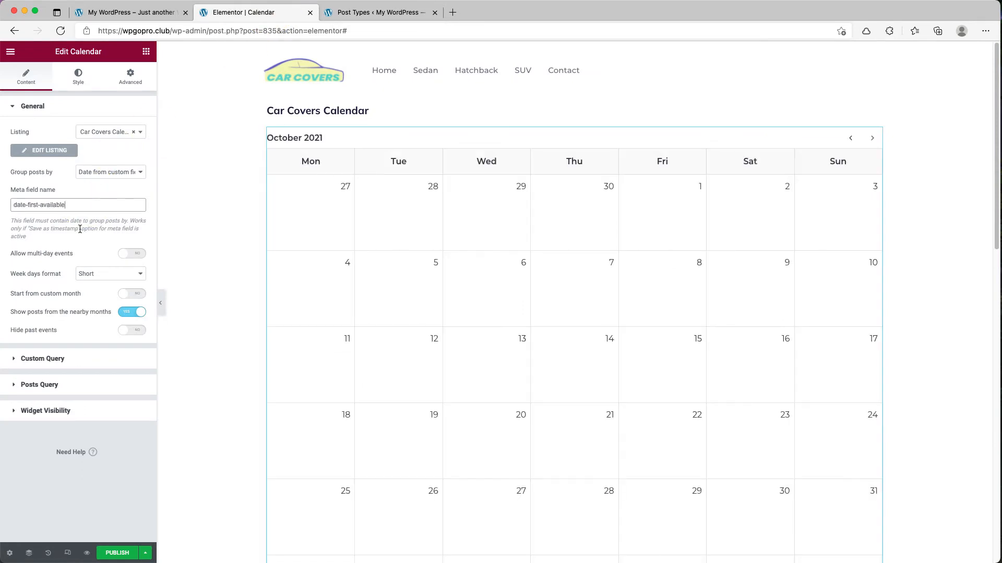
left_click(96, 280)
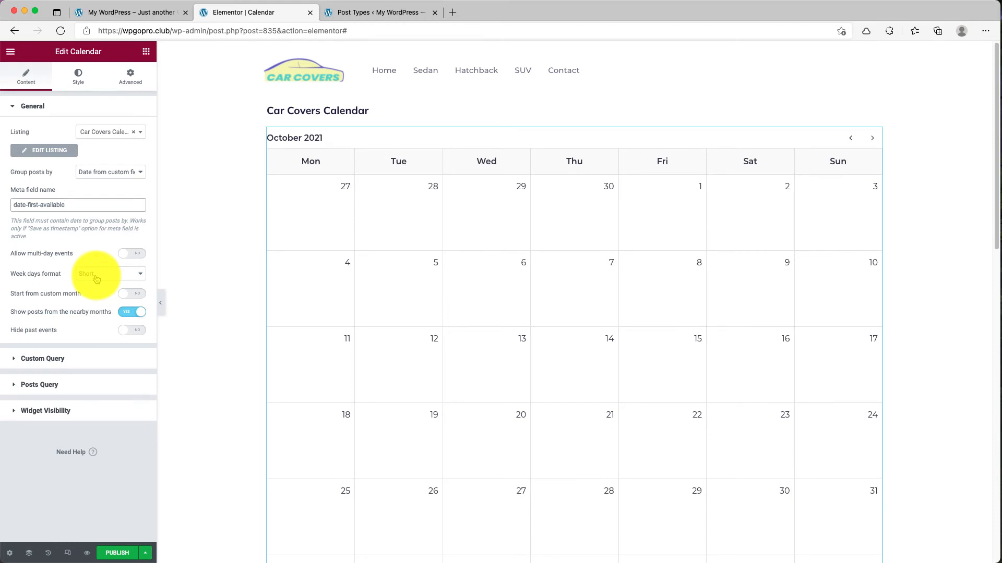
left_click(97, 279)
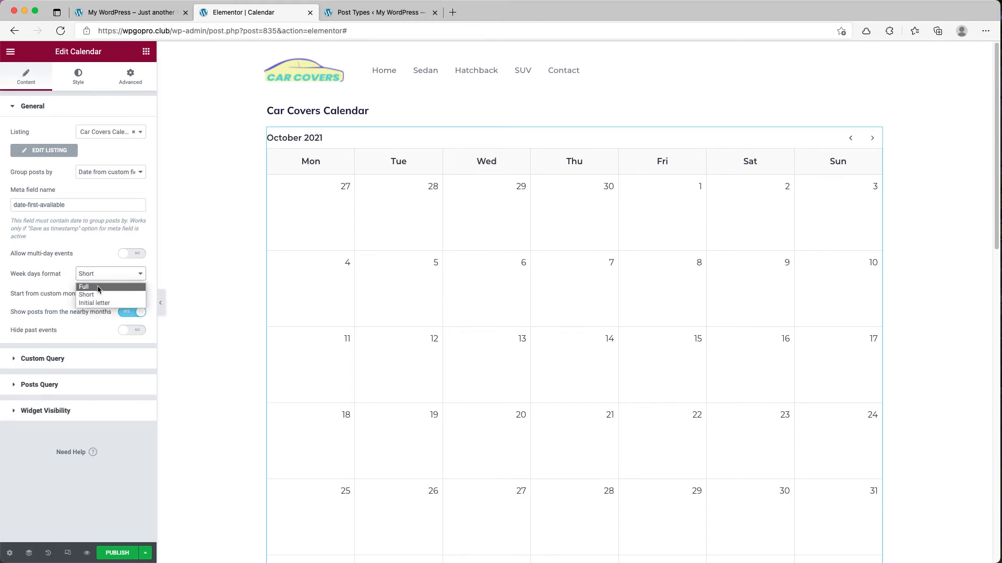
left_click(98, 293)
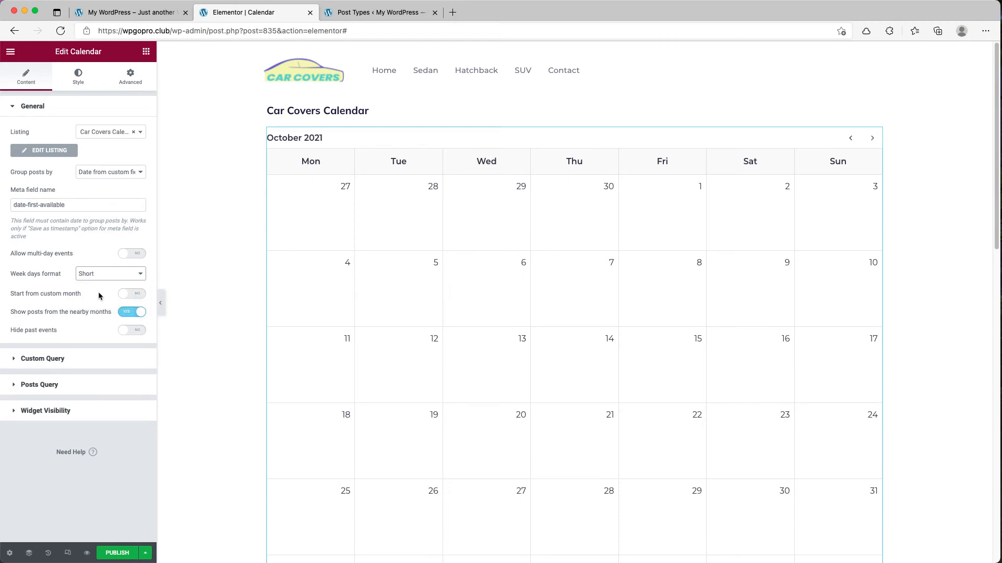
- Publish the Calendar page and open its live version
left_click(117, 452)
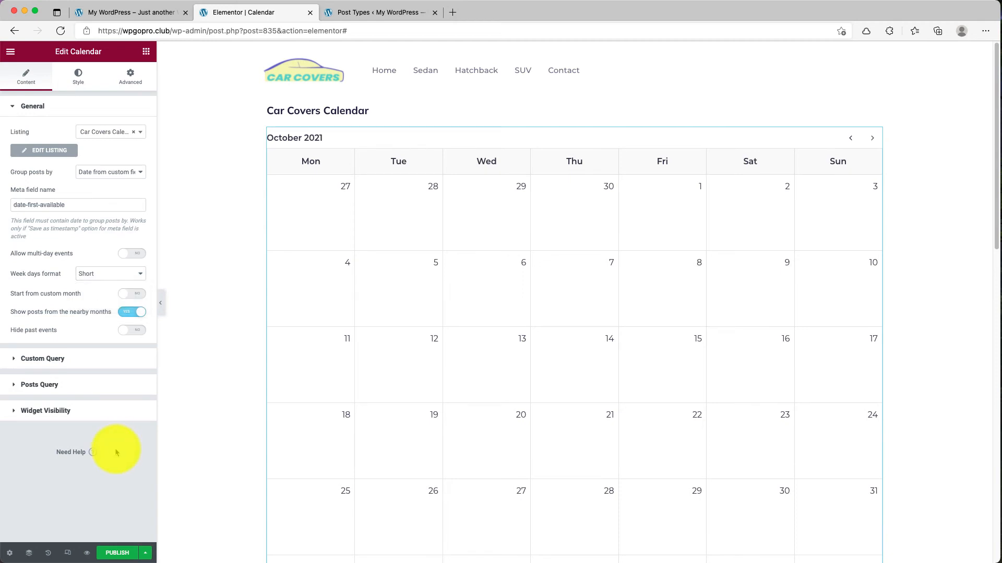
left_click(128, 552)
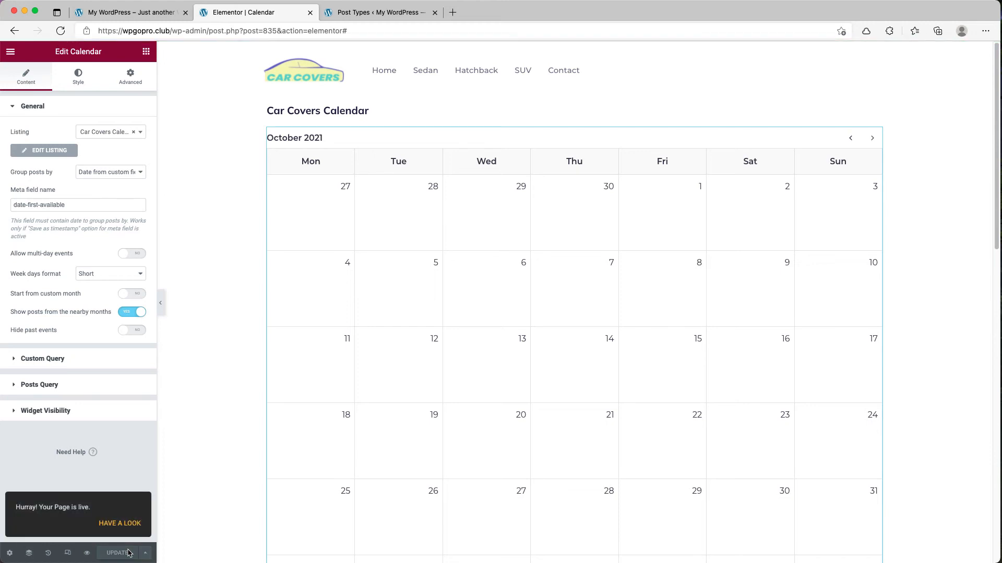
left_click(128, 553)
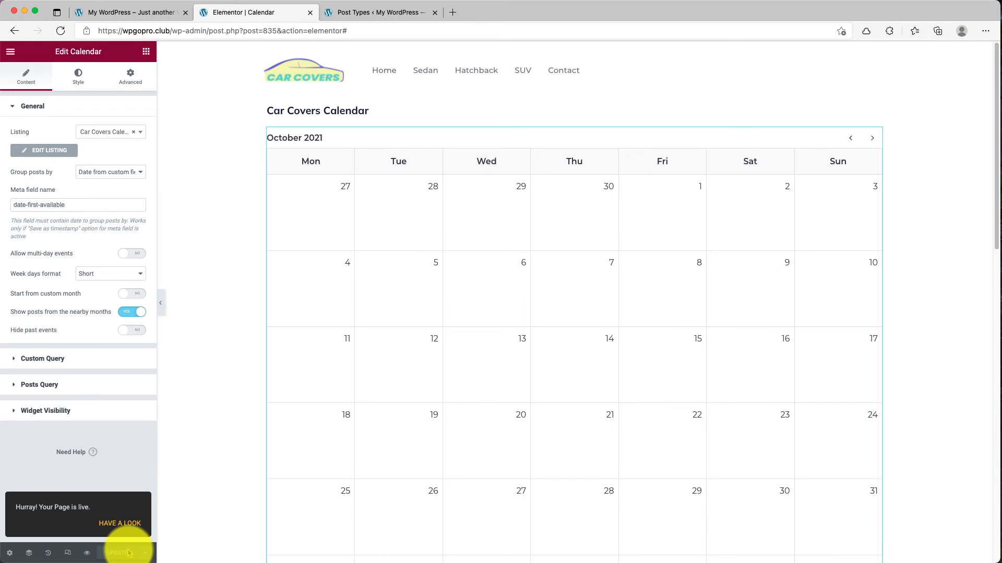
left_click(125, 523)
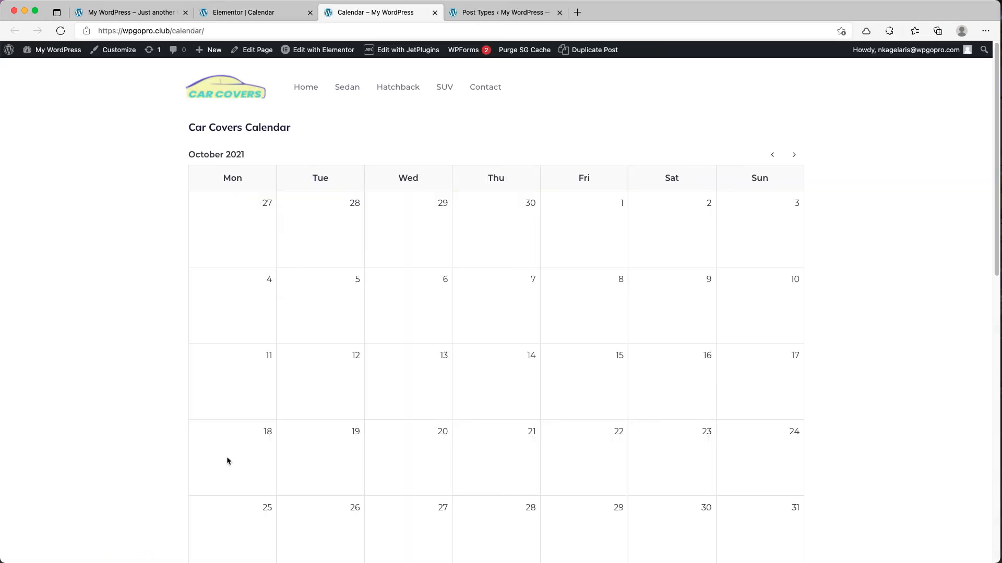
- Go back through the earlier months of the live Car Covers Calendar to check for car cover posts
scroll(227, 461, "down", 3)
scroll(226, 461, "up", 3)
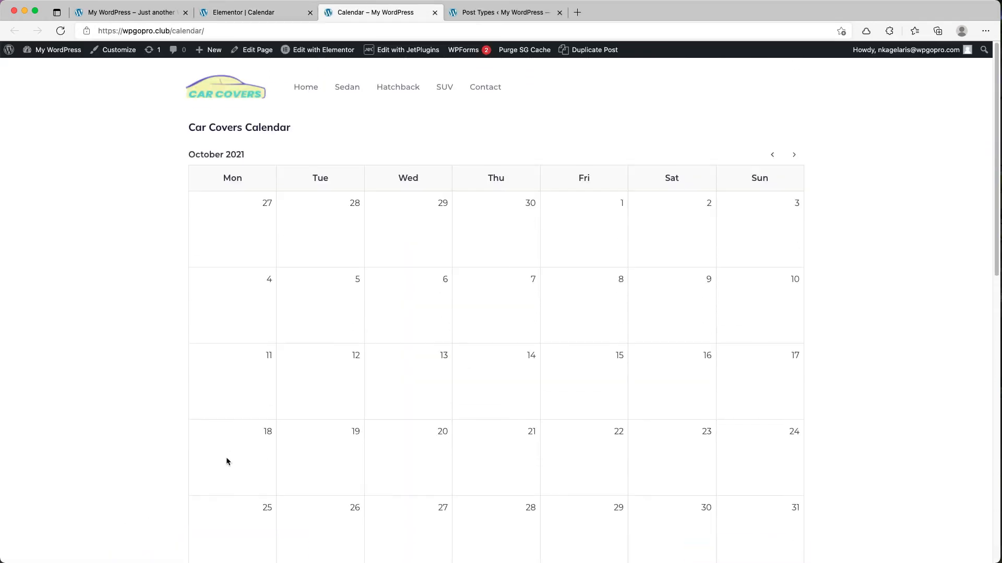
left_click(772, 155)
left_click(773, 155)
left_click(773, 155)
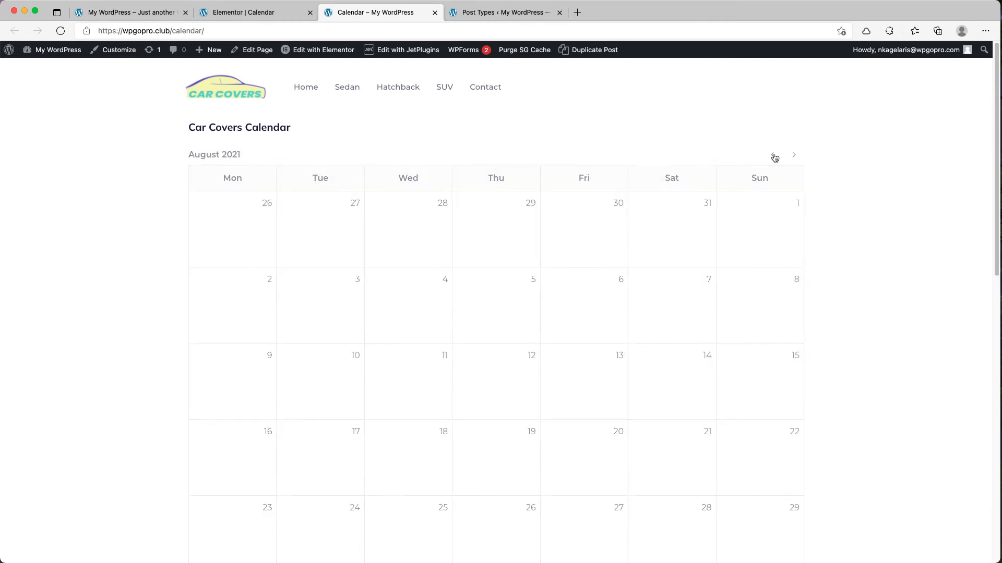
left_click(773, 155)
scroll(762, 173, "down", 2)
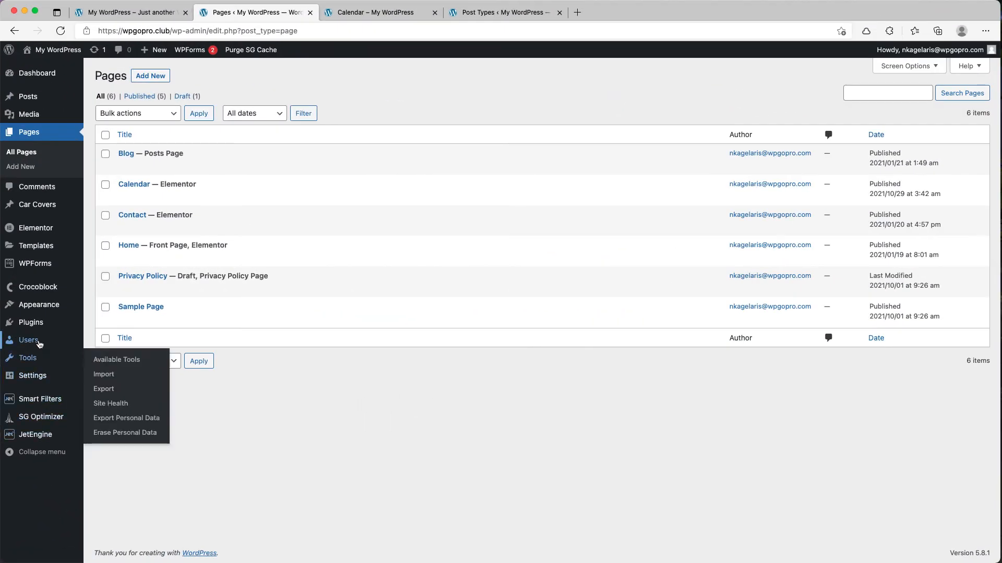
- Add the Calendar page to the Main menu between SUV and Contact and save the menu
mouse_move(52, 308)
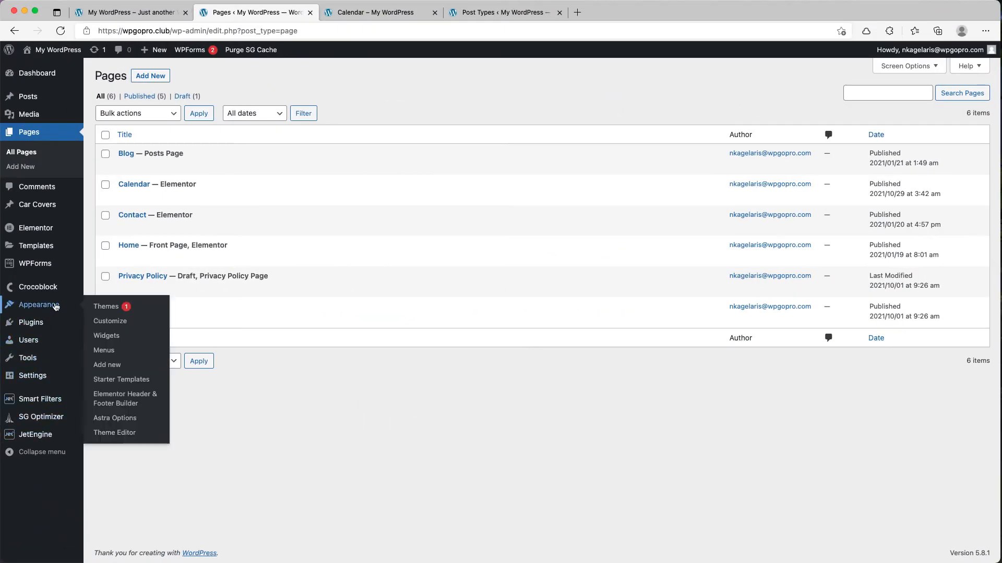
left_click(111, 351)
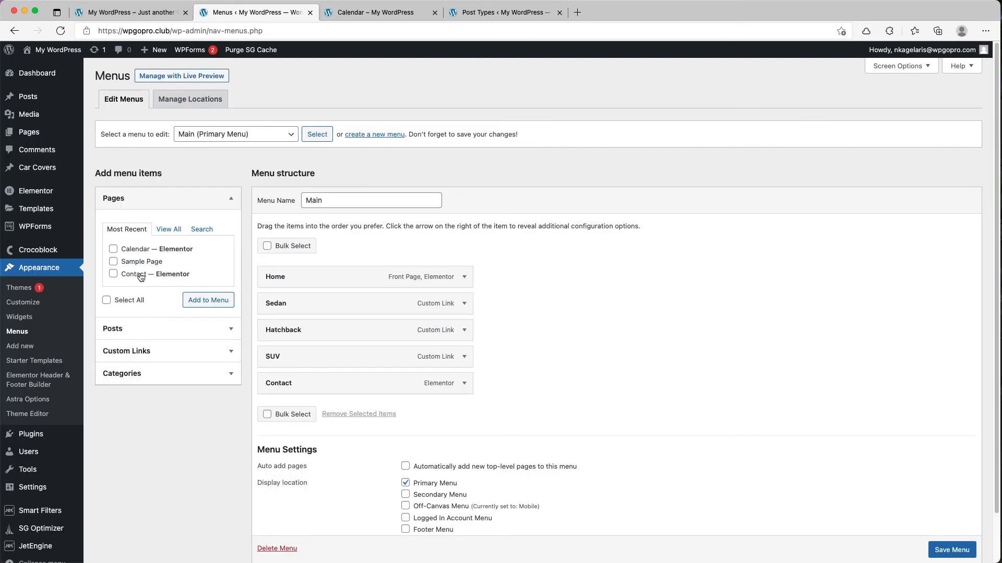
left_click(125, 253)
left_click(202, 303)
left_click_drag(301, 411, 313, 358)
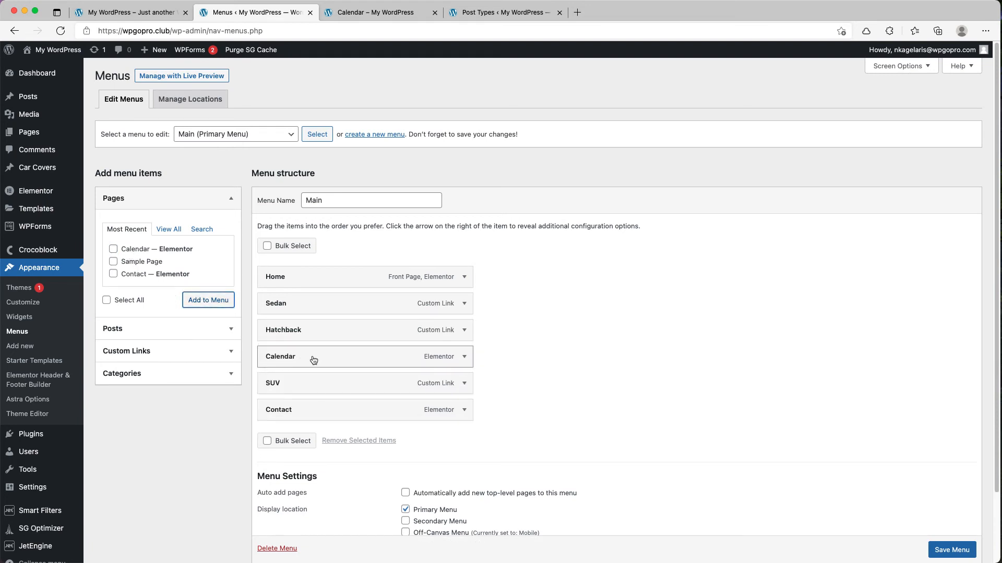
left_click_drag(383, 357, 397, 402)
left_click(946, 551)
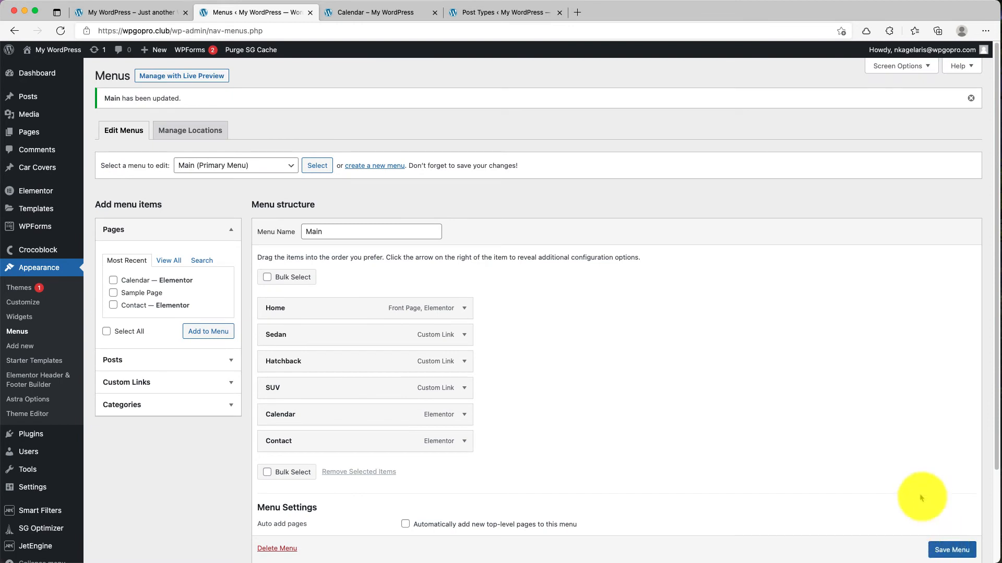
- Reload the site's live home page and open the Calendar page from its navigation menu
left_click(99, 13)
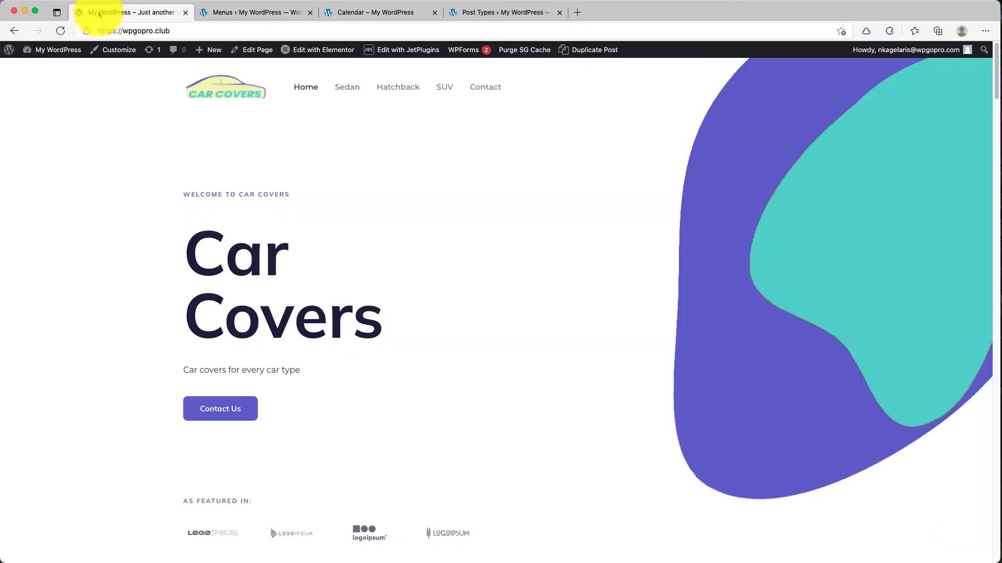
right_click(616, 124)
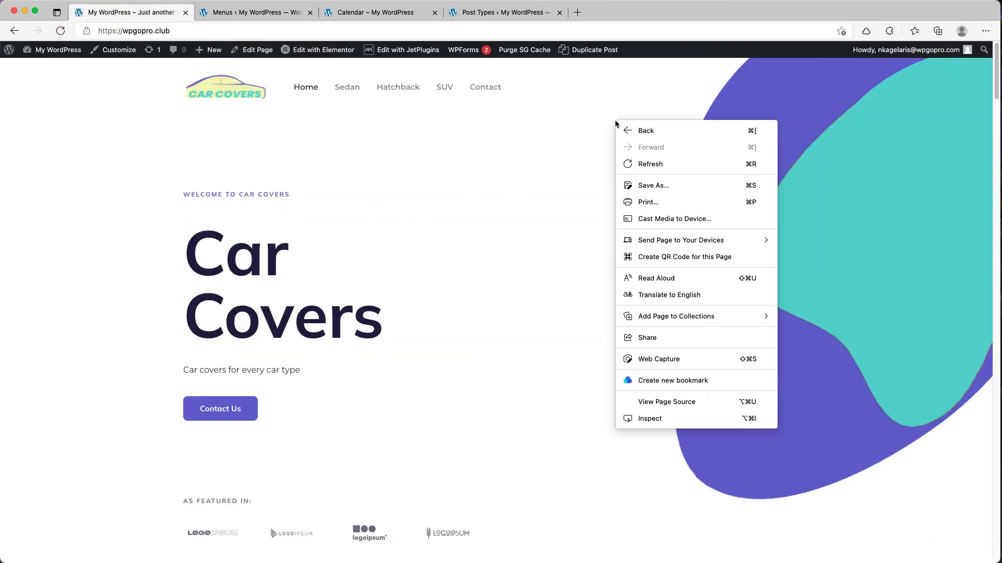
left_click(638, 163)
left_click(502, 92)
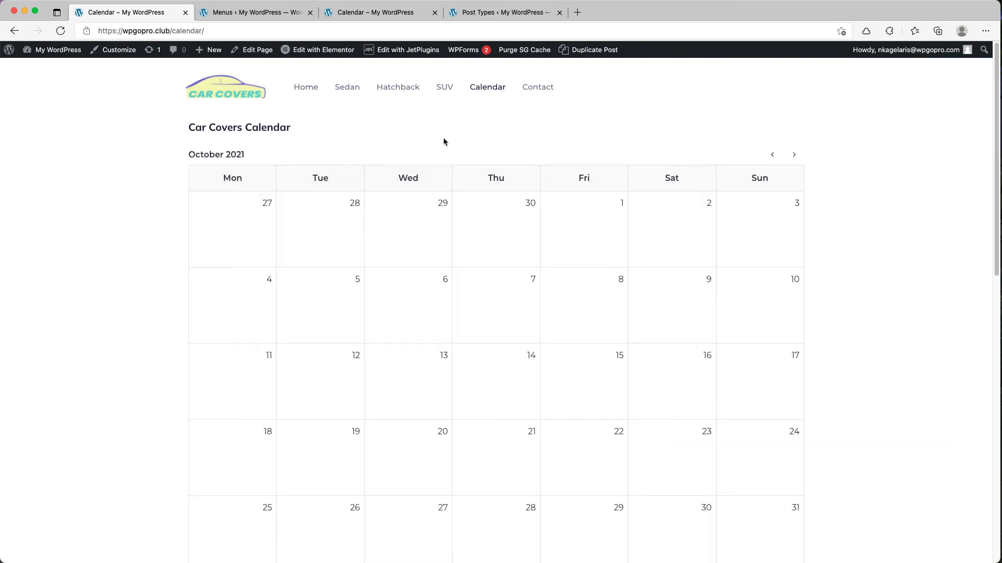
- Go back from October to June 2021 in the live calendar and review the car covers listed on the 16th
left_click(773, 155)
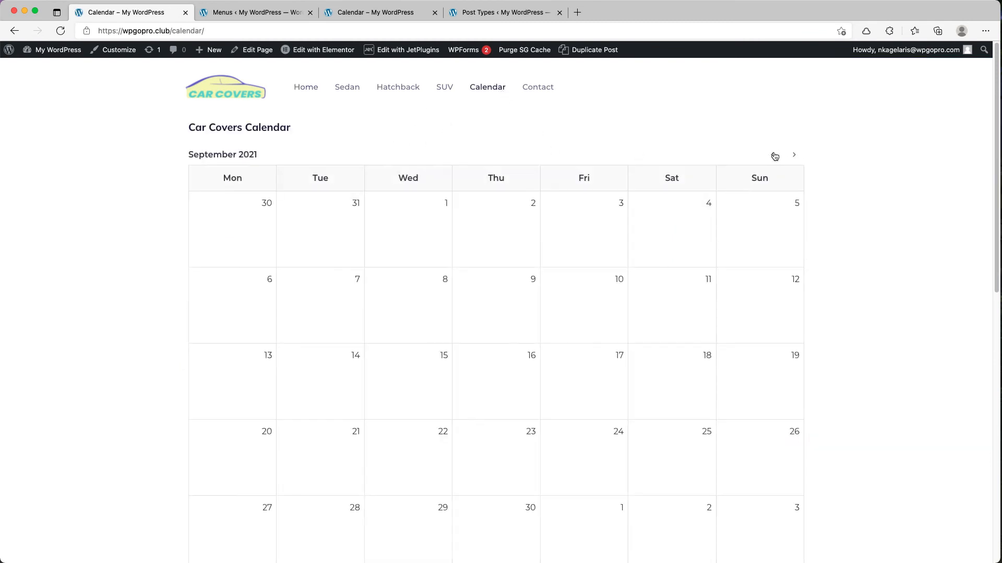
left_click(775, 155)
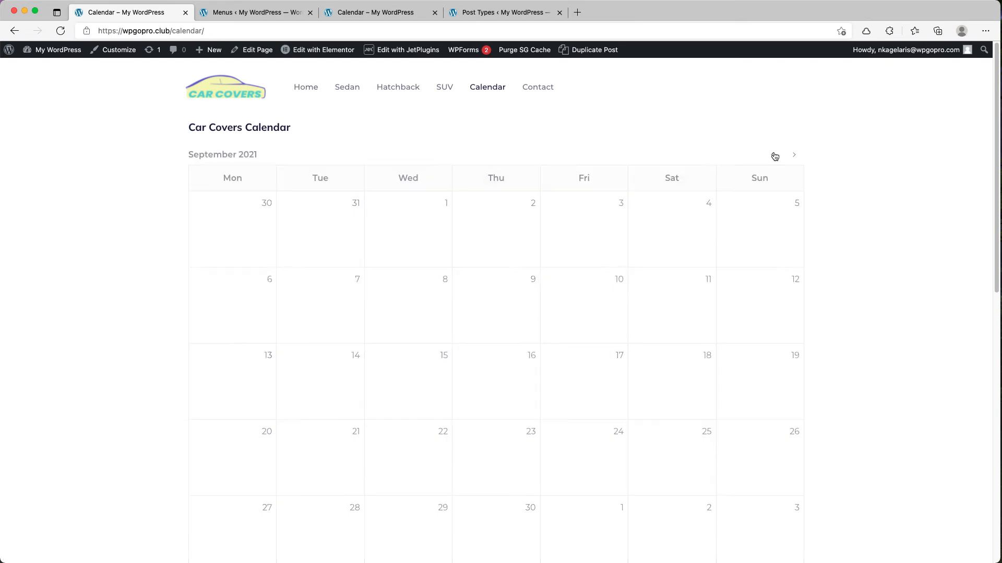
left_click(775, 155)
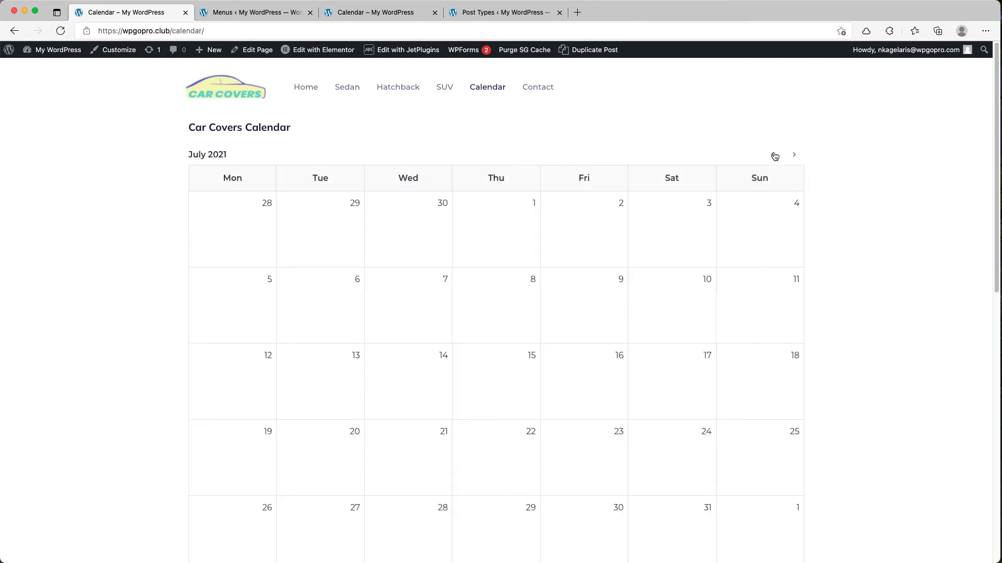
left_click(775, 155)
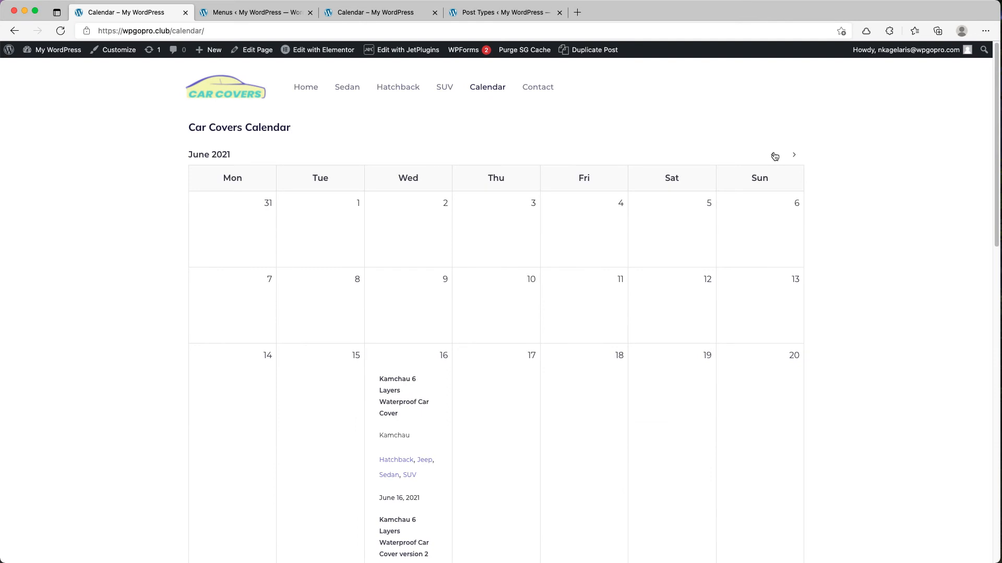
scroll(775, 156, "down", 6)
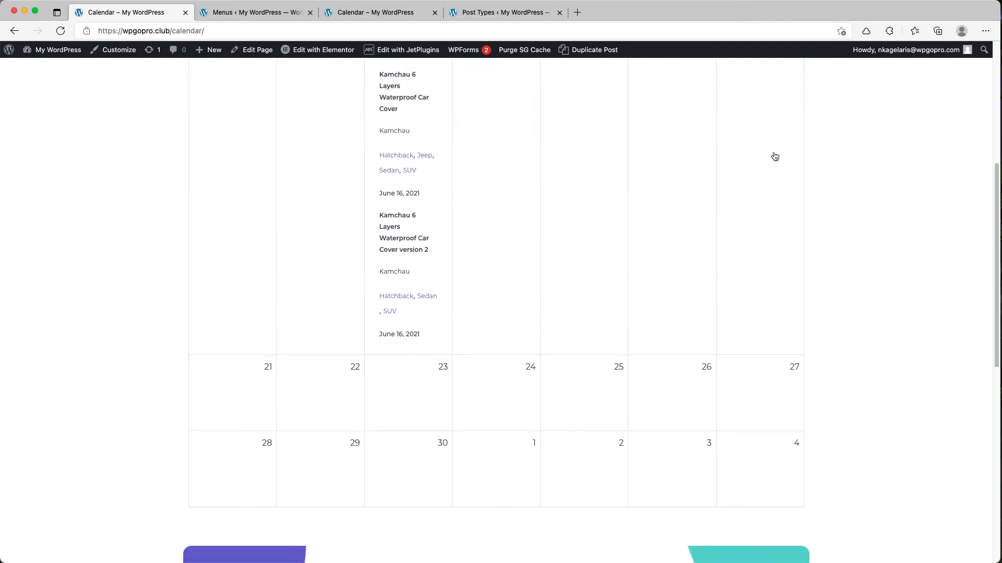
scroll(775, 157, "up", 3)
scroll(775, 156, "up", 3)
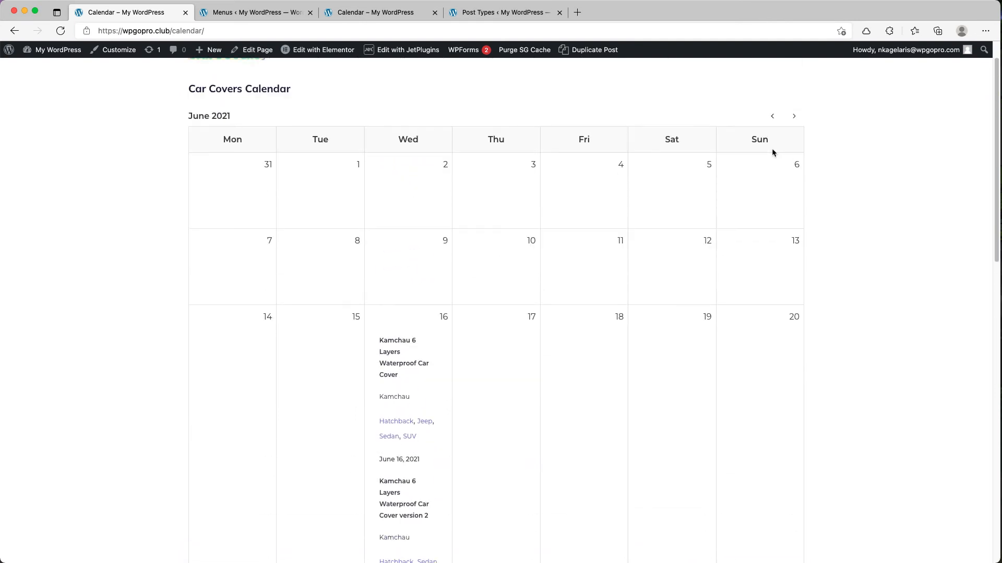
- Go further back to December 2020 in the live calendar and review the car covers listed on the 20th
left_click(774, 119)
left_click(774, 159)
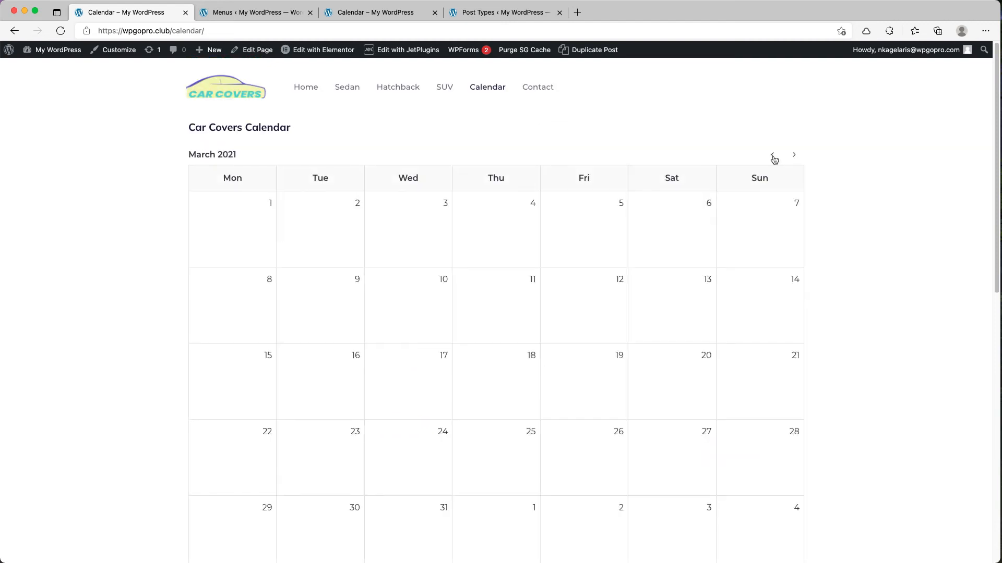
left_click(773, 158)
left_click(774, 158)
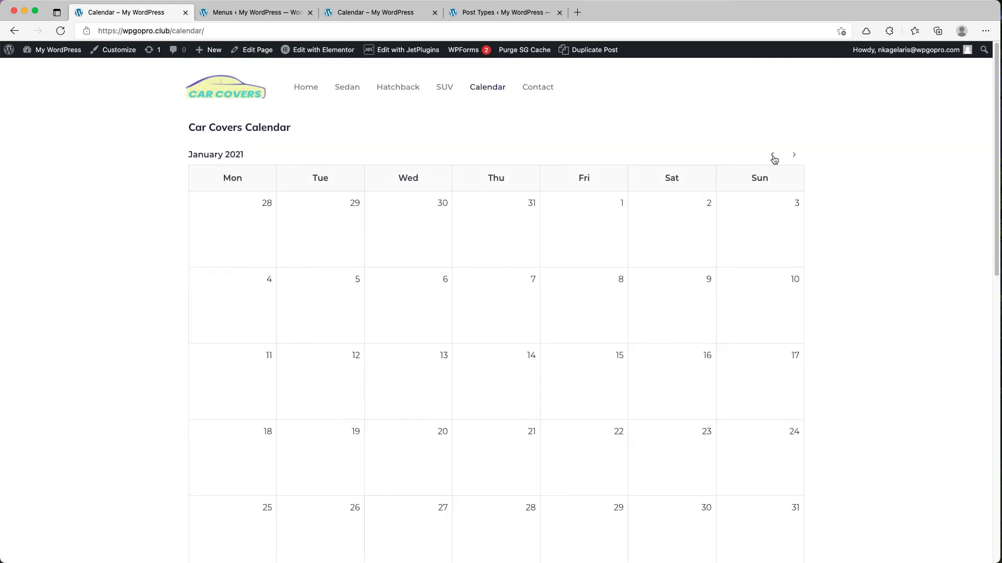
left_click(774, 158)
scroll(823, 209, "down", 1)
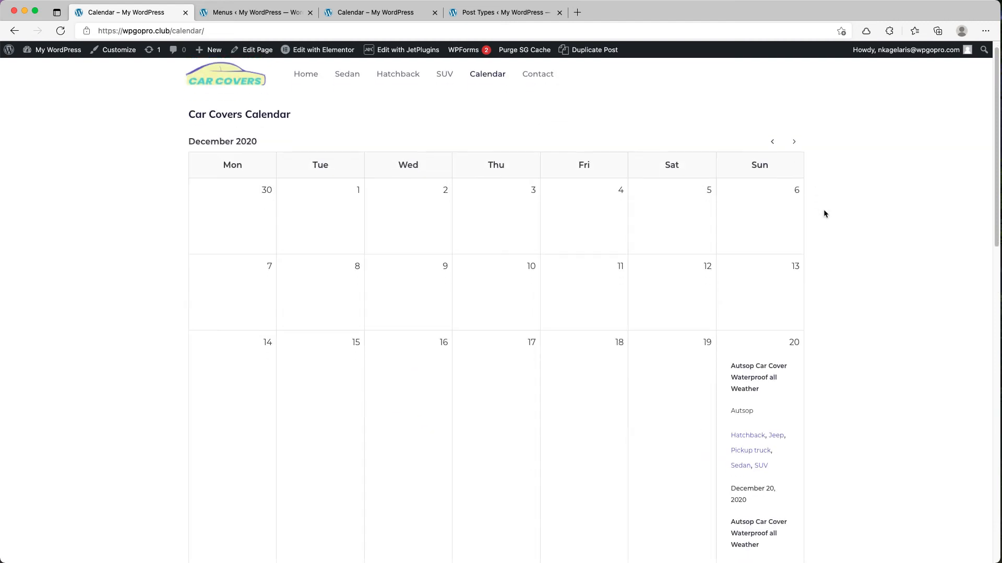
scroll(824, 213, "down", 3)
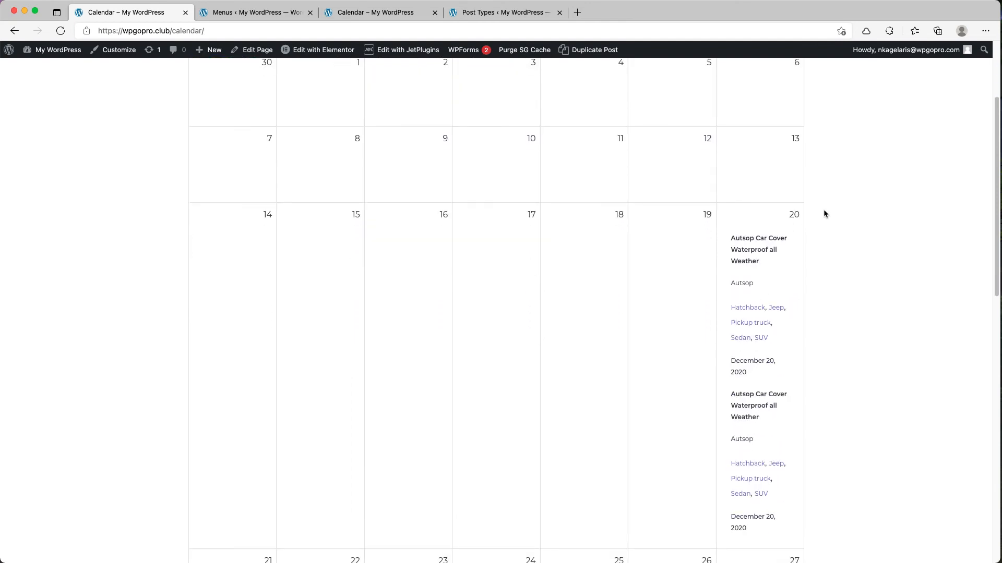
scroll(824, 213, "up", 4)
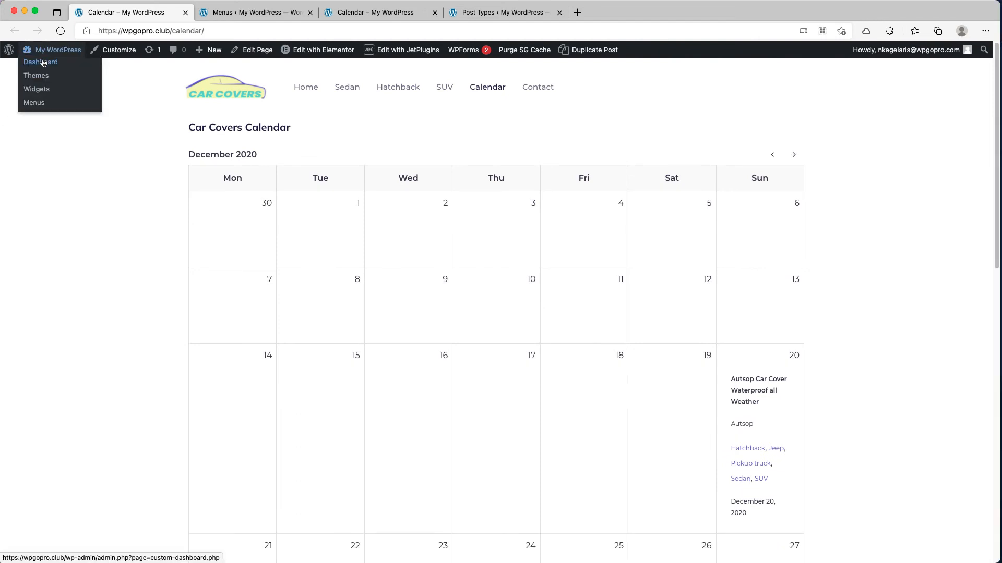
- From the WordPress dashboard, open the Car Covers Calendar item of the JetEngine listings in the Elementor editor
left_click(43, 63)
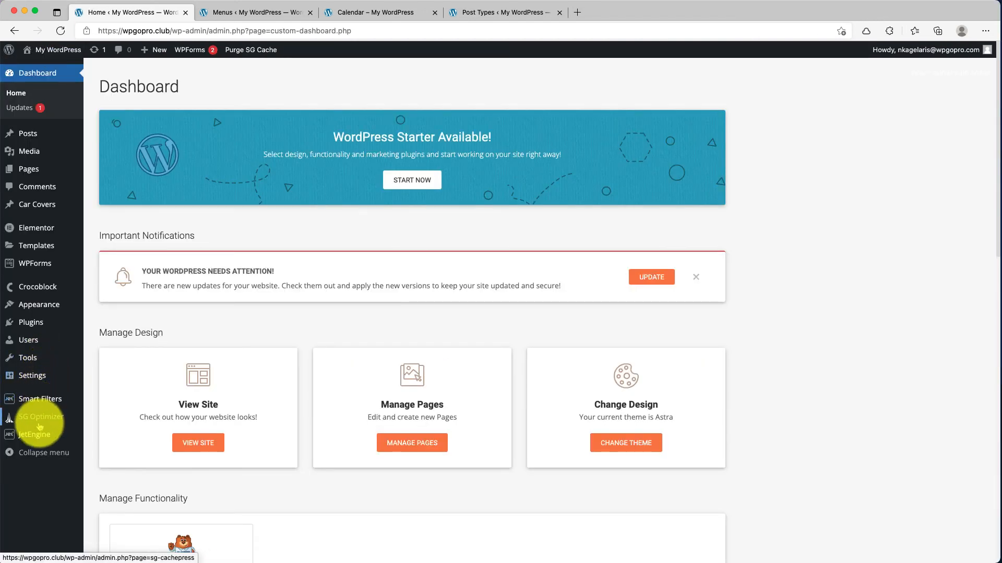
mouse_move(40, 434)
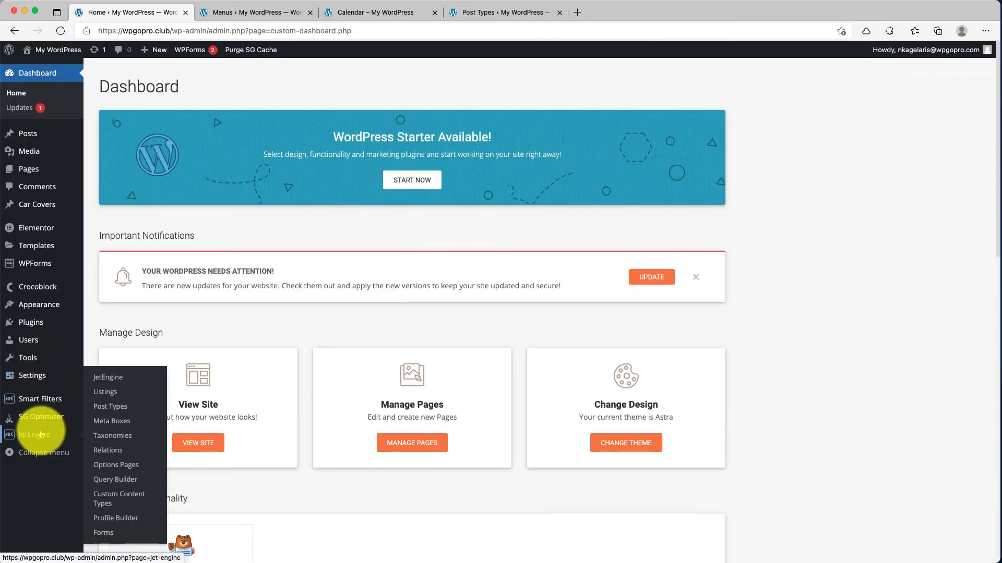
left_click(104, 393)
mouse_move(143, 172)
left_click(215, 166)
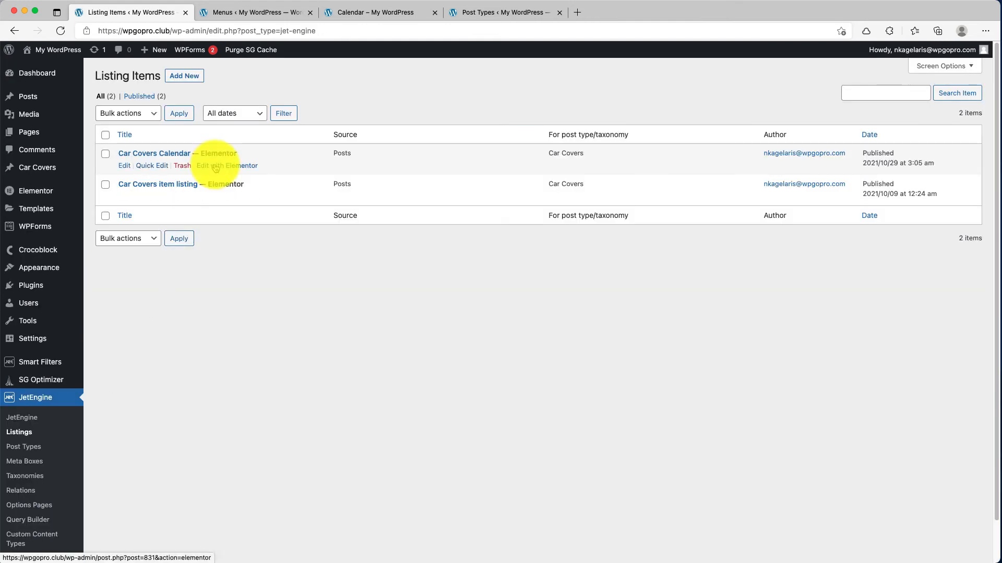
left_click(215, 166)
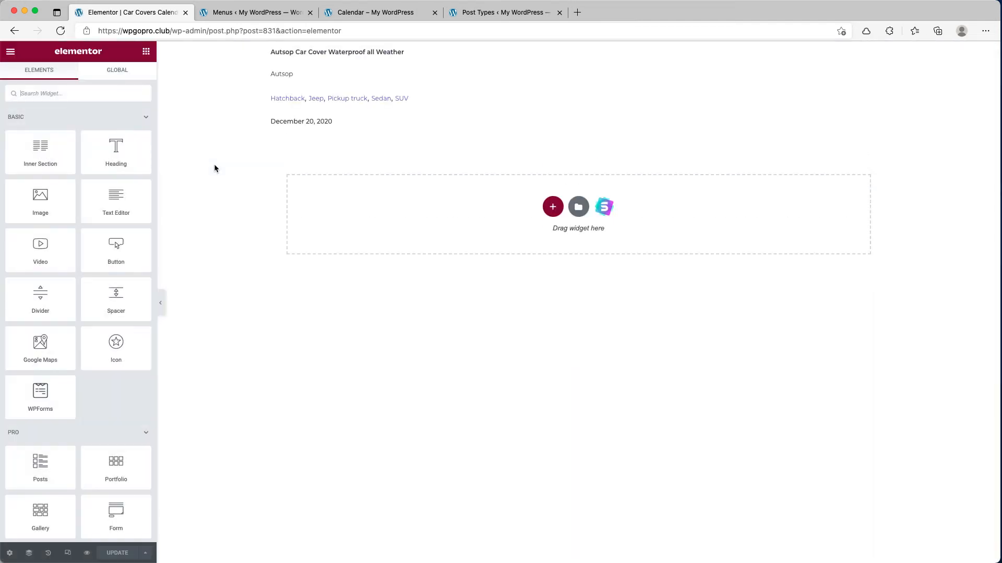
- Set the listing section's dynamic background image field to Post thumbnail
left_click(580, 48)
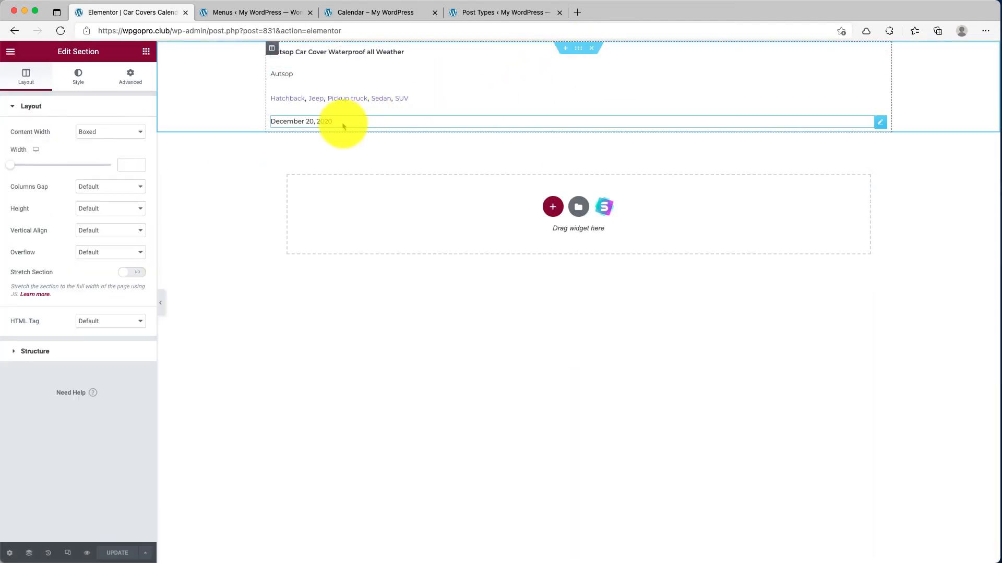
left_click(81, 81)
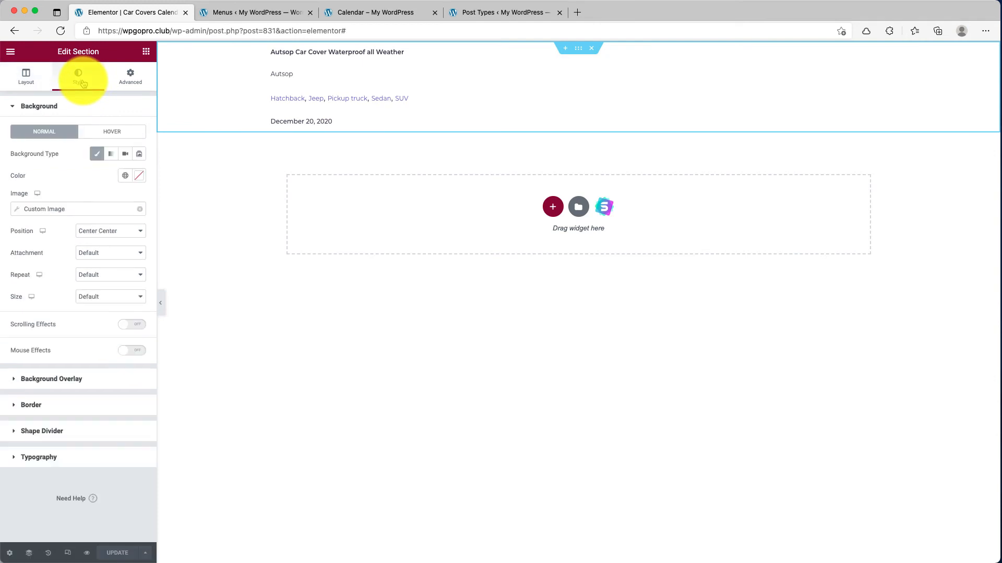
left_click(56, 209)
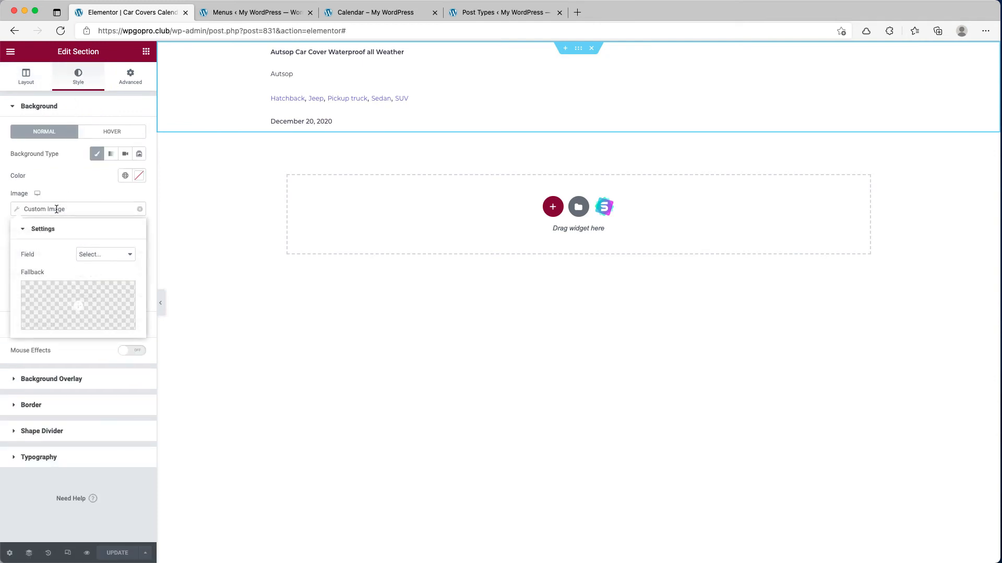
left_click(92, 258)
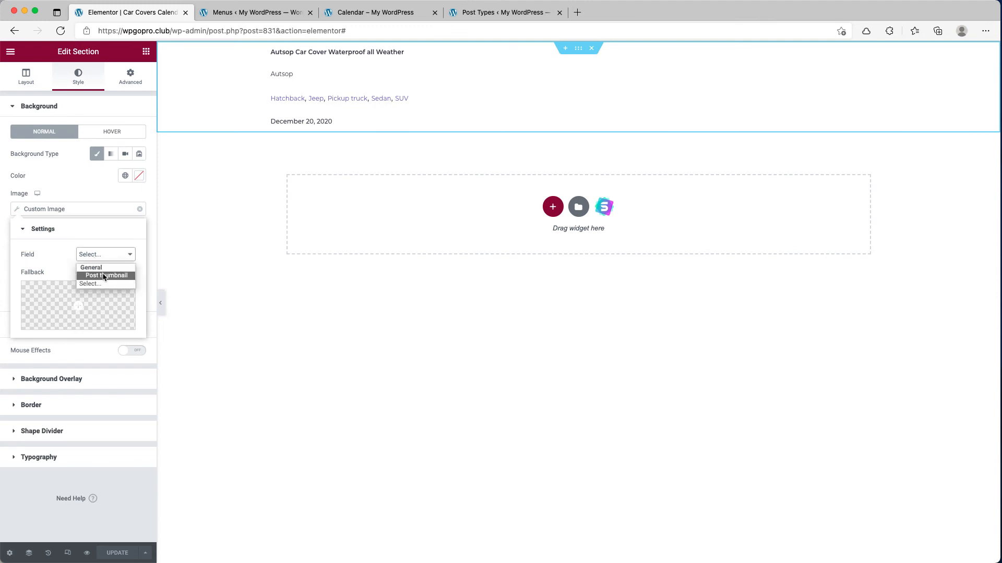
left_click(103, 276)
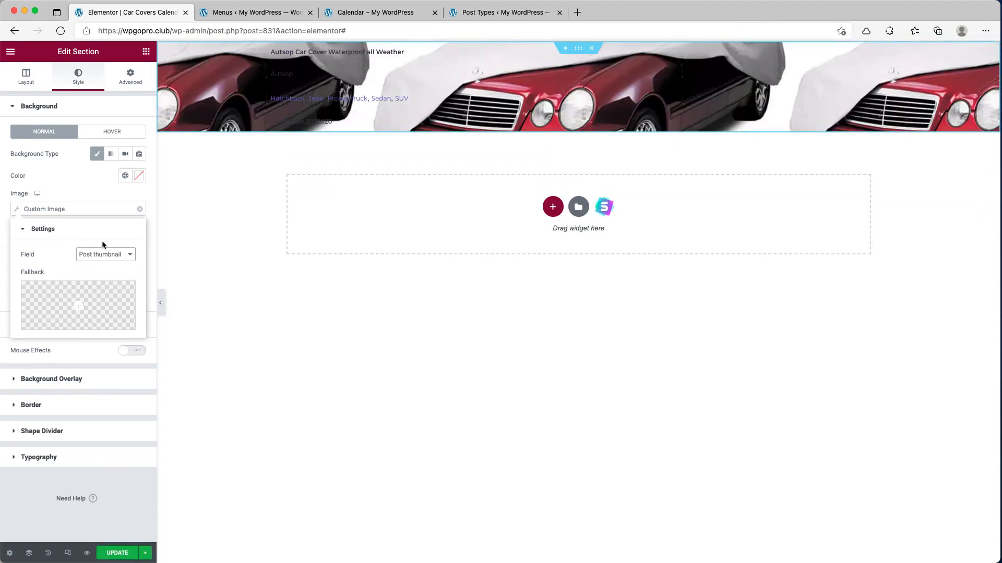
left_click(90, 192)
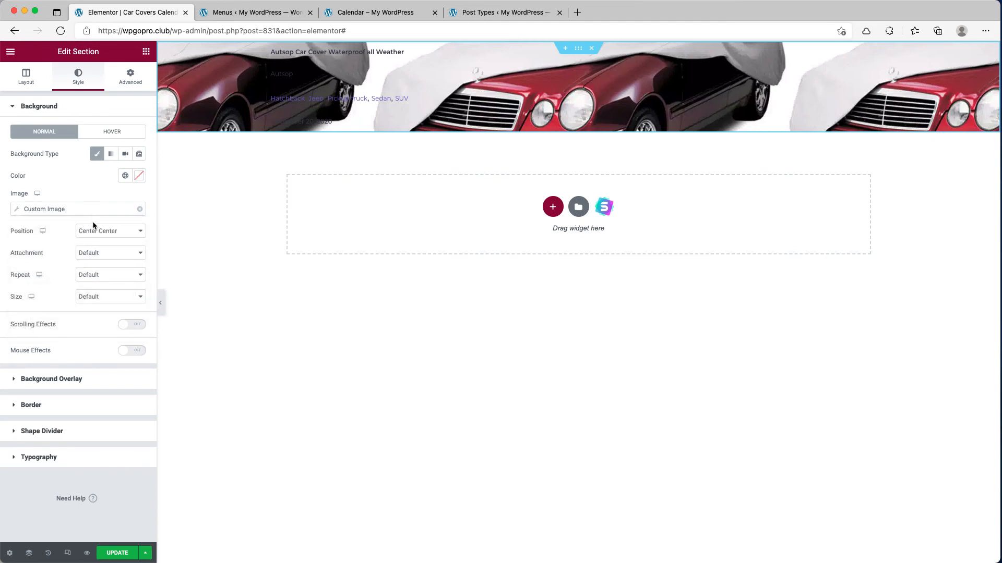
- Set the section's background image repeat to No-repeat and its size to Contain
left_click(99, 275)
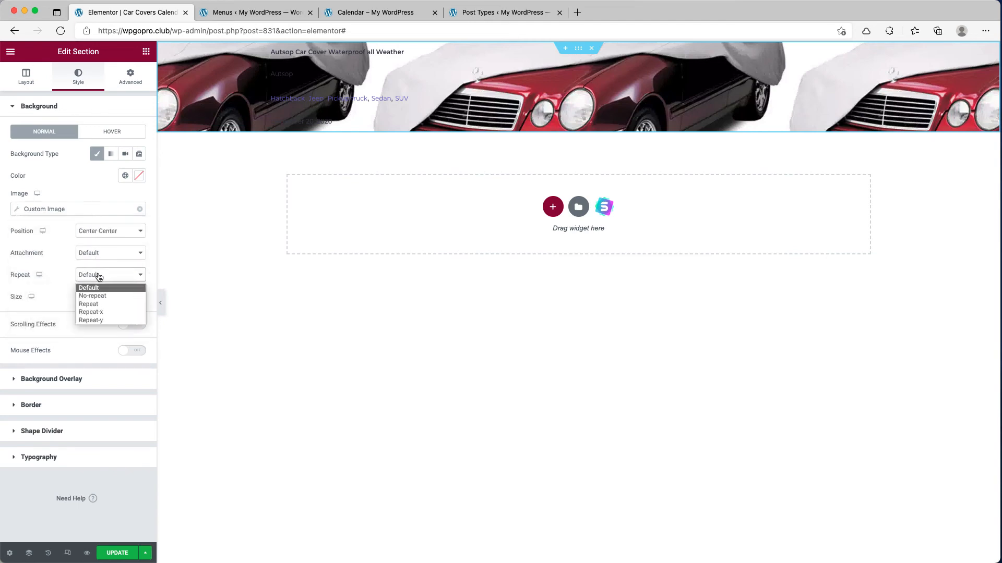
left_click(100, 297)
left_click(100, 298)
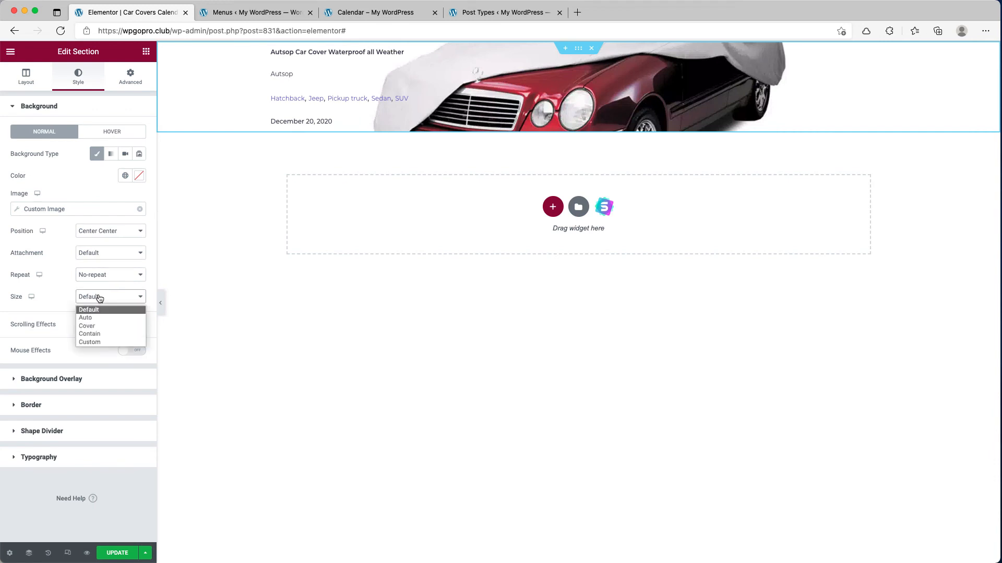
left_click(90, 334)
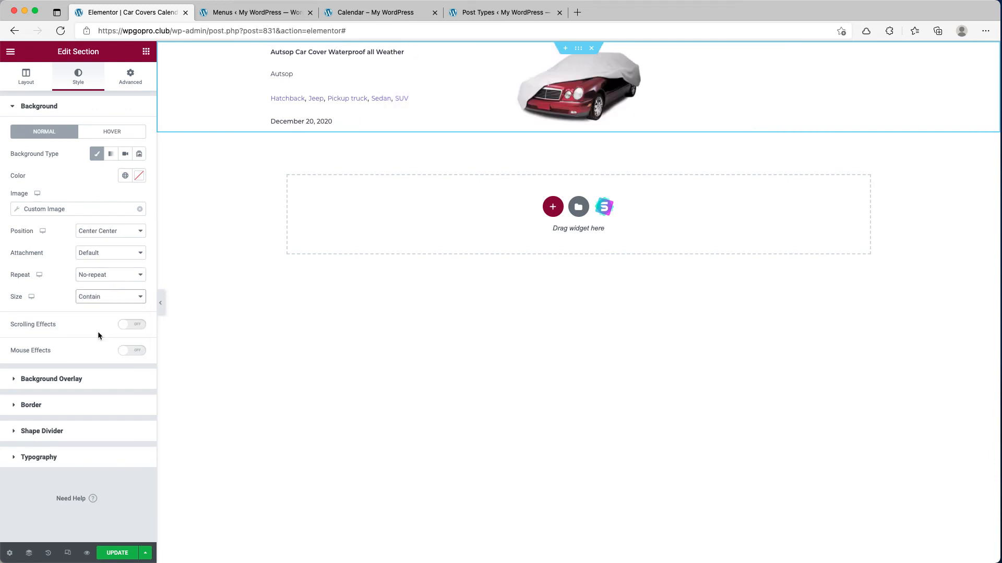
- Add a classic background overlay to the section, trying the Text and Primary global colors before choosing Theme Color 7
left_click(74, 379)
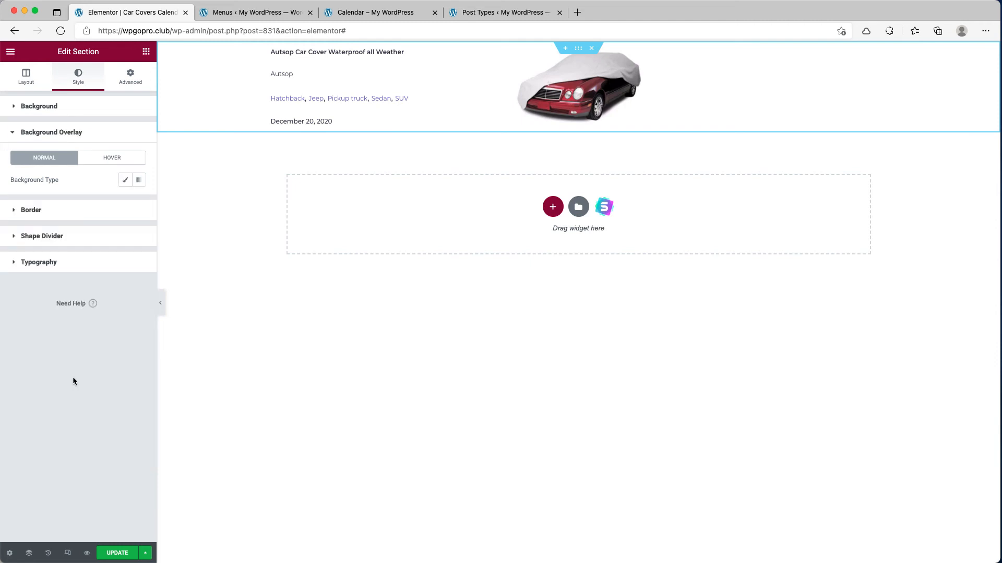
left_click(126, 181)
left_click(124, 203)
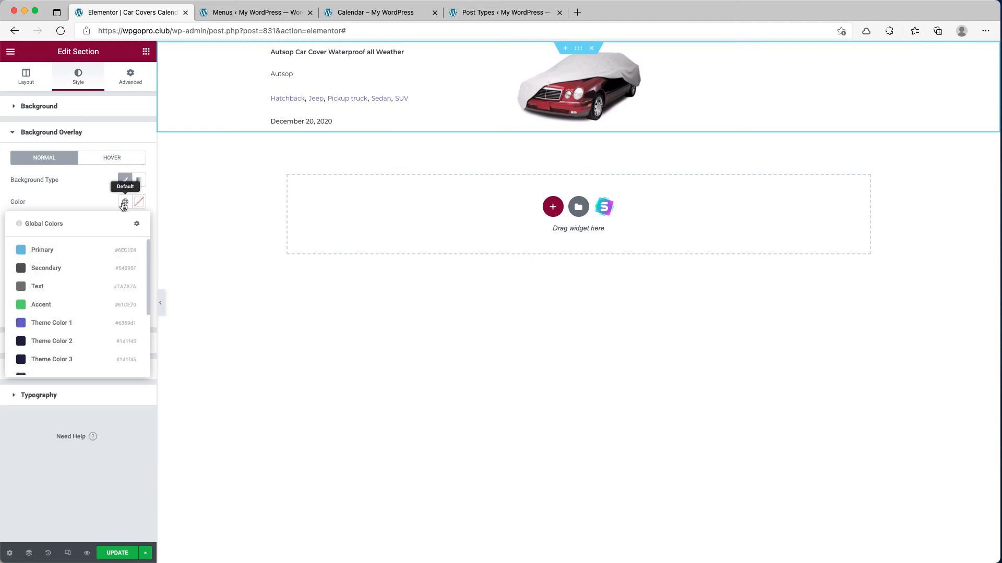
left_click(86, 286)
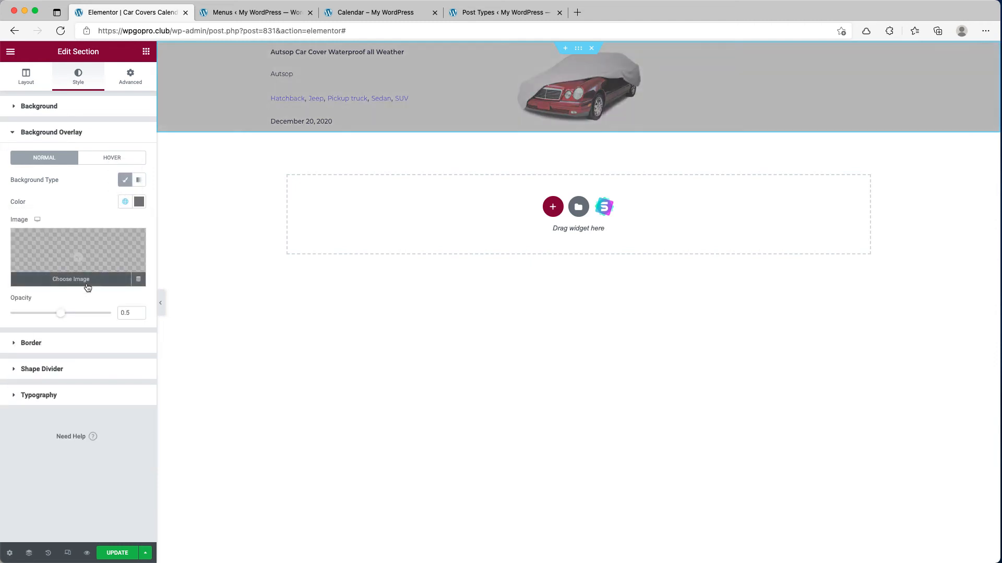
left_click(125, 201)
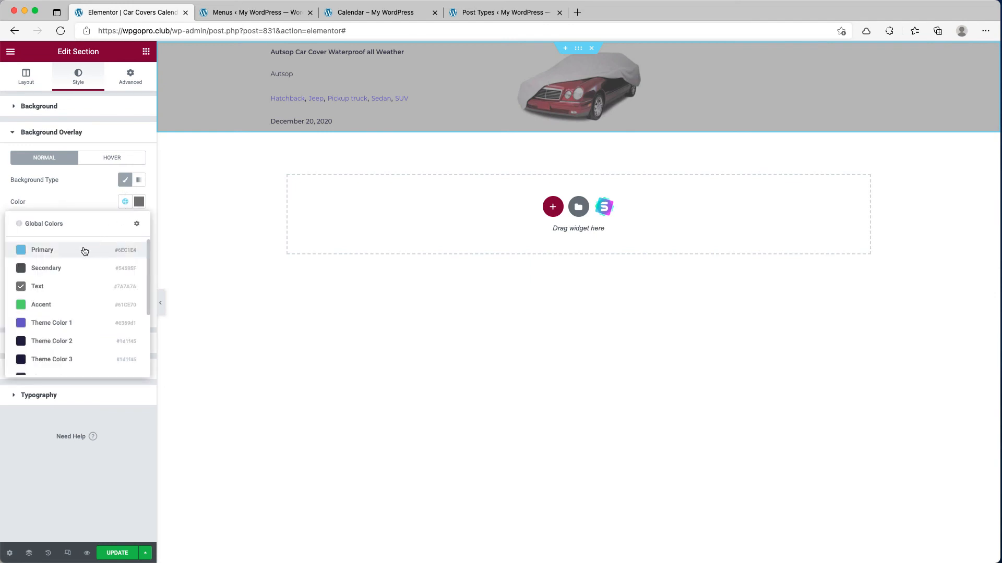
left_click(84, 252)
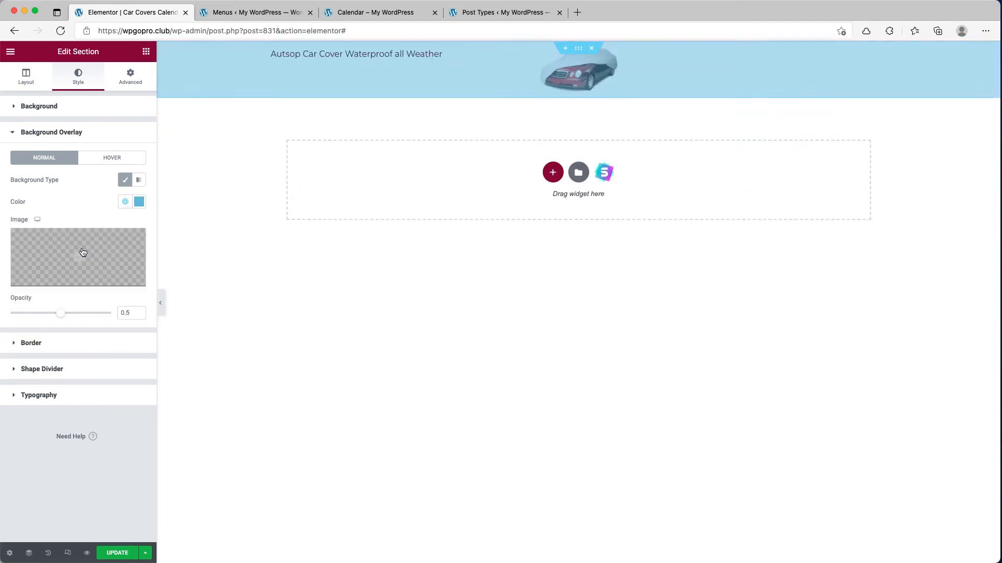
left_click(128, 202)
left_click_drag(149, 257, 149, 330)
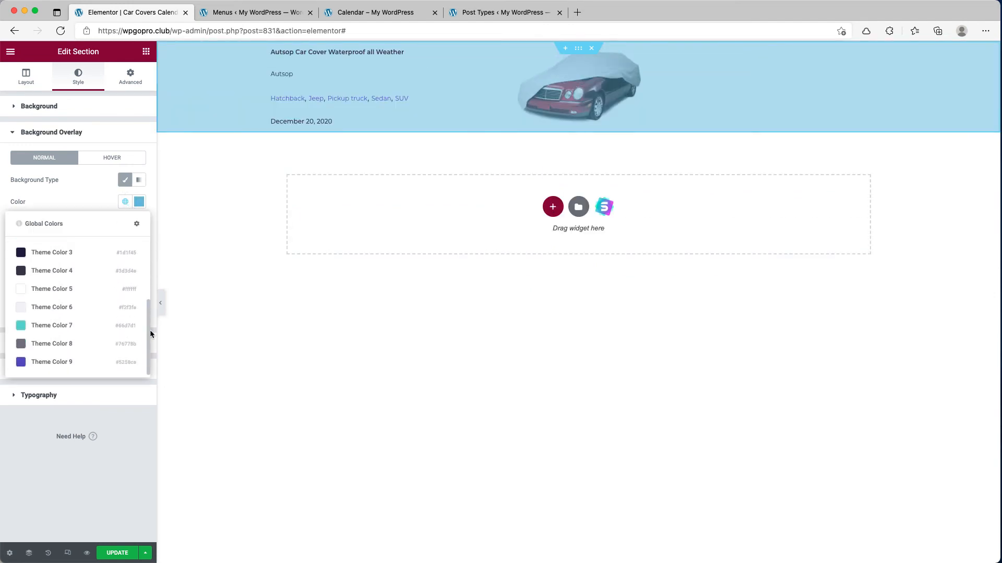
left_click(76, 325)
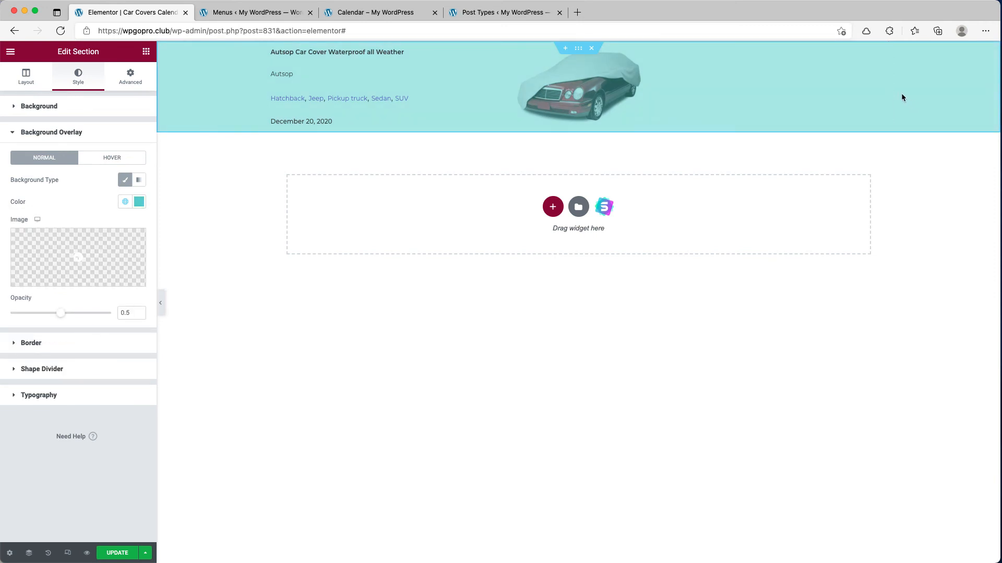
- Turn off linked terms for the listing's Automobile Type dynamic terms and update the listing item
left_click(880, 98)
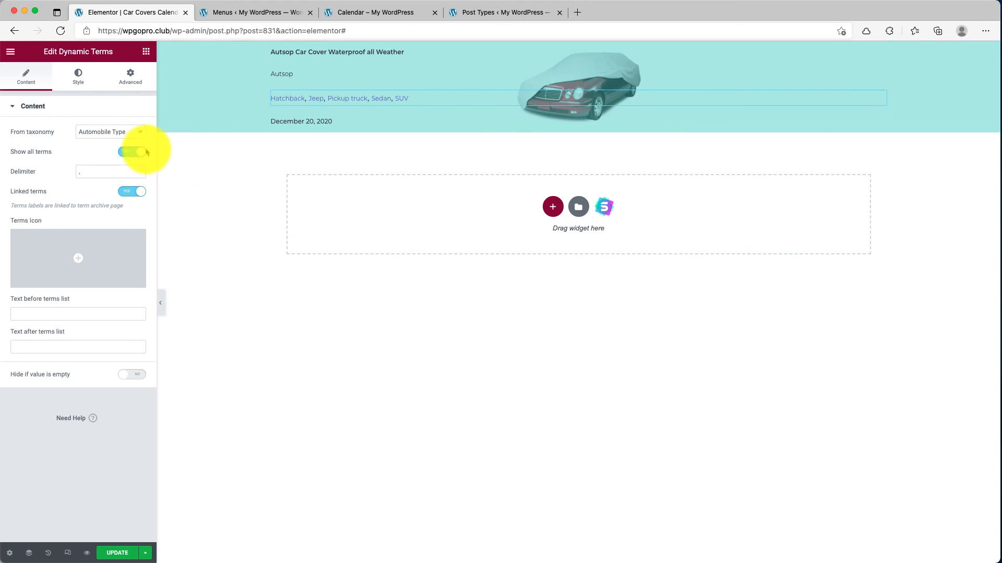
left_click(131, 197)
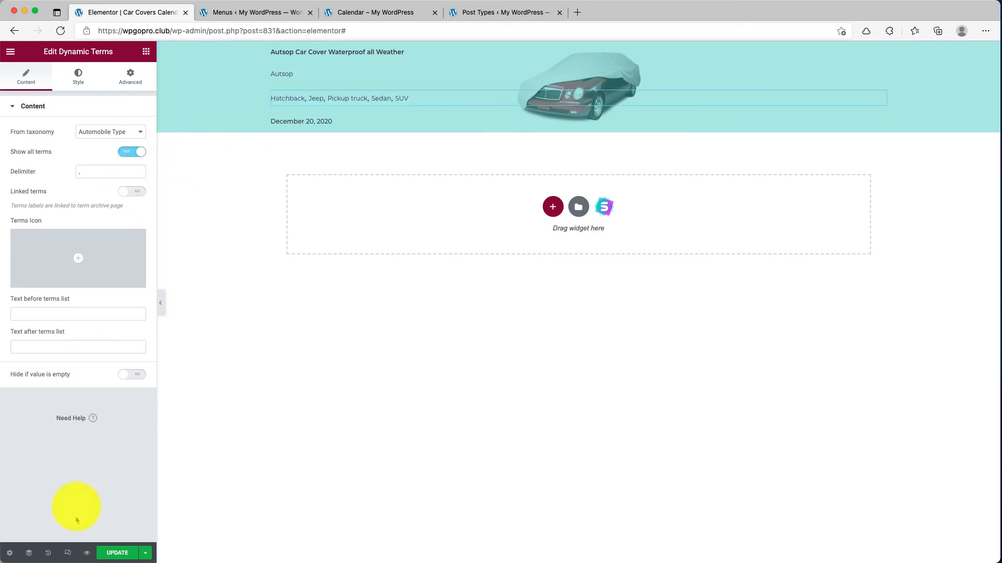
left_click(118, 553)
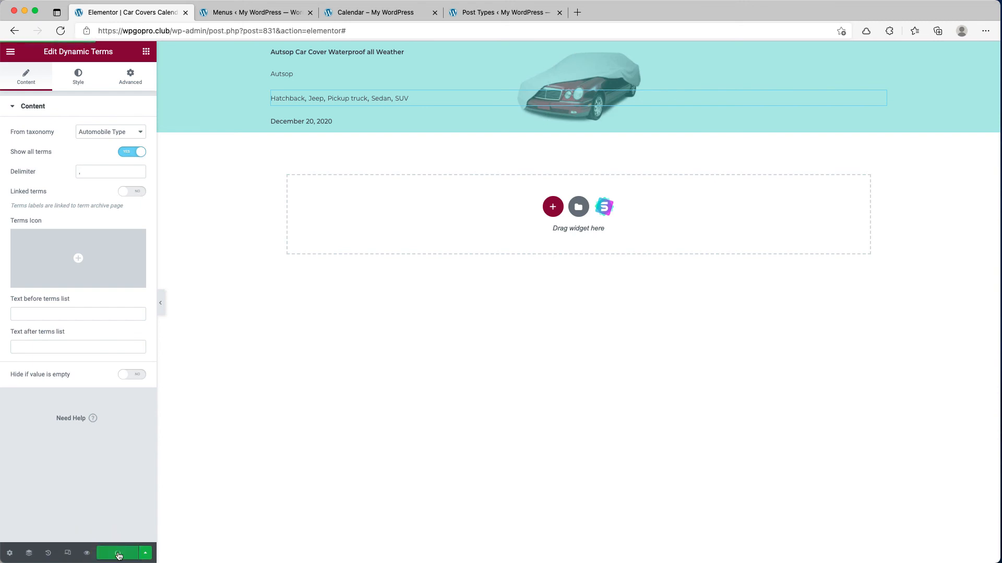
- Reload the live Calendar page and go back to June 2021 to examine the styled car cover entries
left_click(391, 13)
right_click(922, 142)
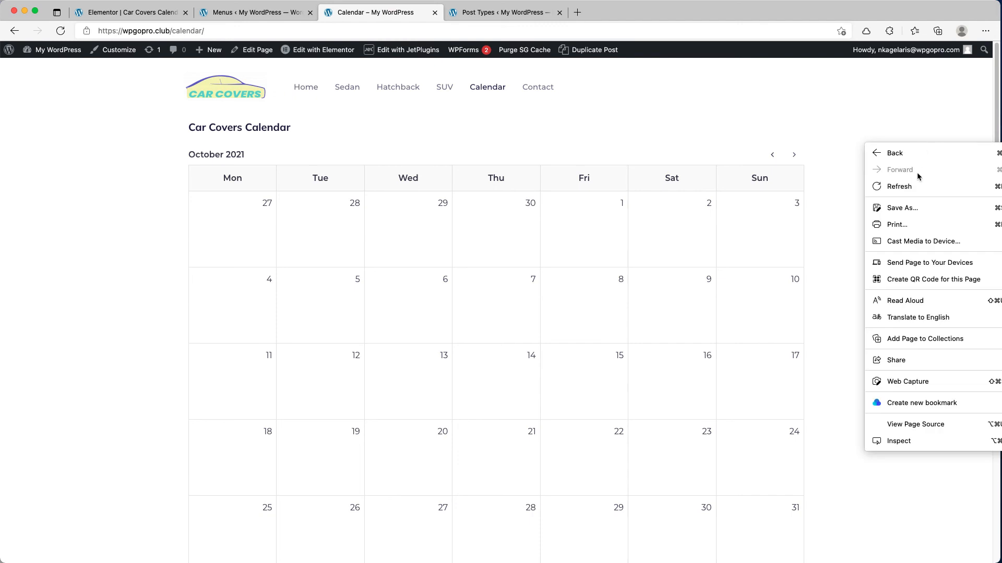
left_click(916, 180)
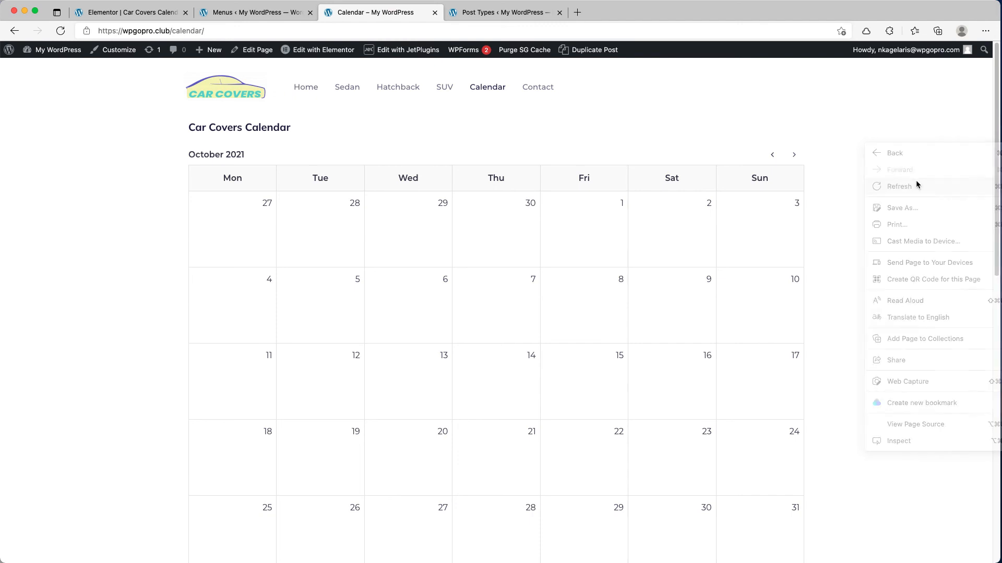
left_click(772, 155)
left_click(772, 155)
left_click(774, 154)
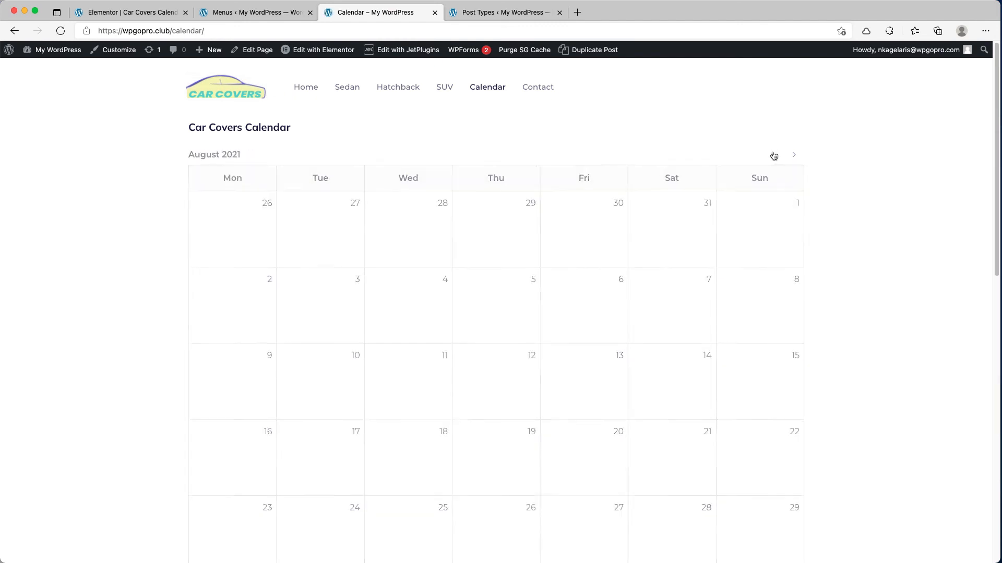
left_click(773, 155)
scroll(774, 156, "down", 3)
scroll(773, 155, "down", 3)
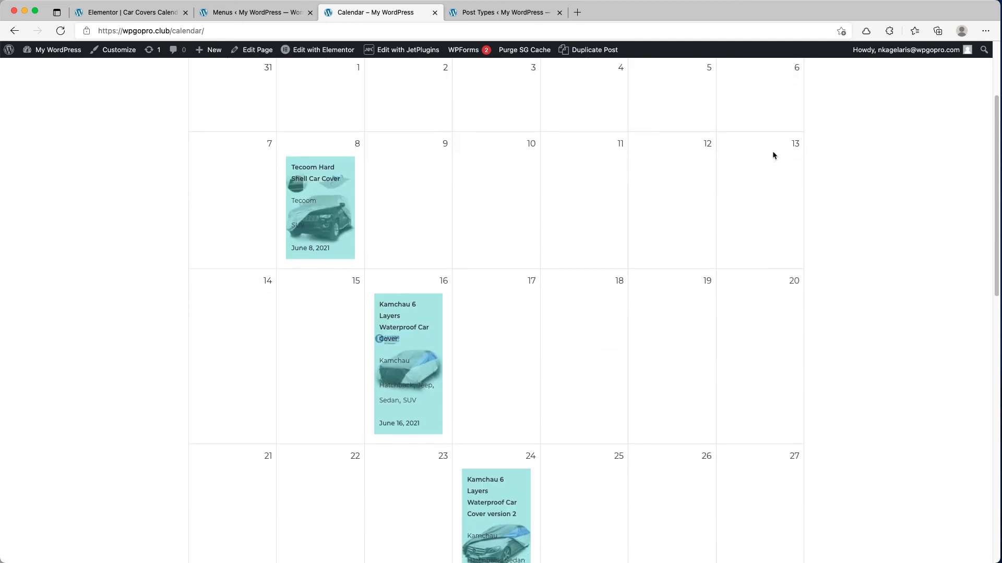
scroll(773, 155, "down", 2)
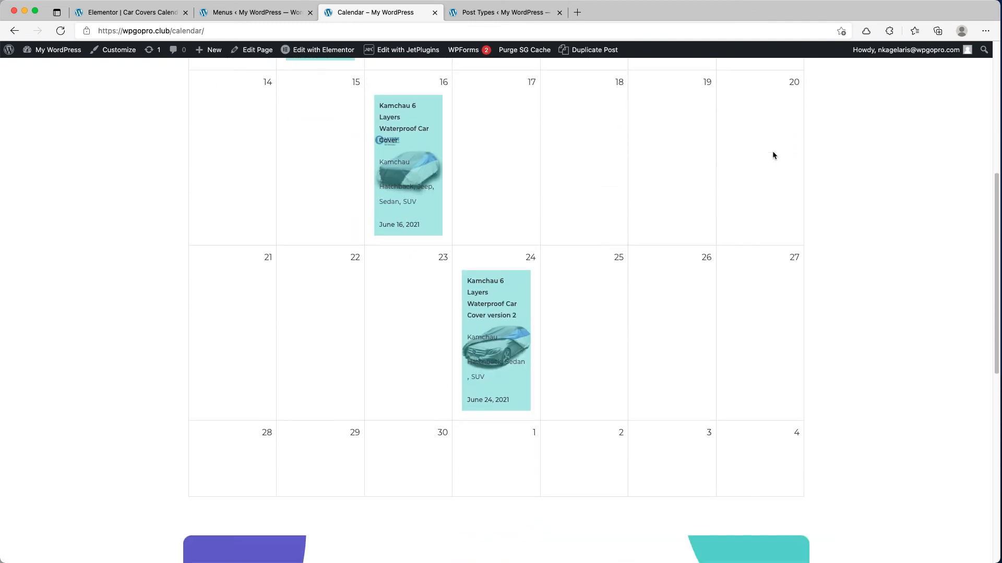
scroll(773, 155, "up", 5)
scroll(772, 155, "up", 3)
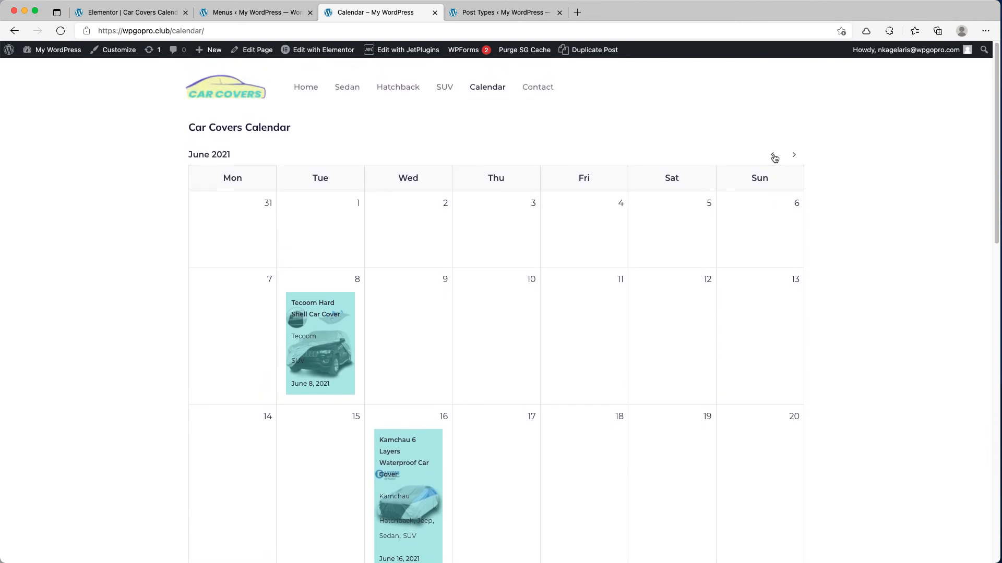
- Go back to May 2021 in the live calendar and examine its car cover entries
left_click(773, 156)
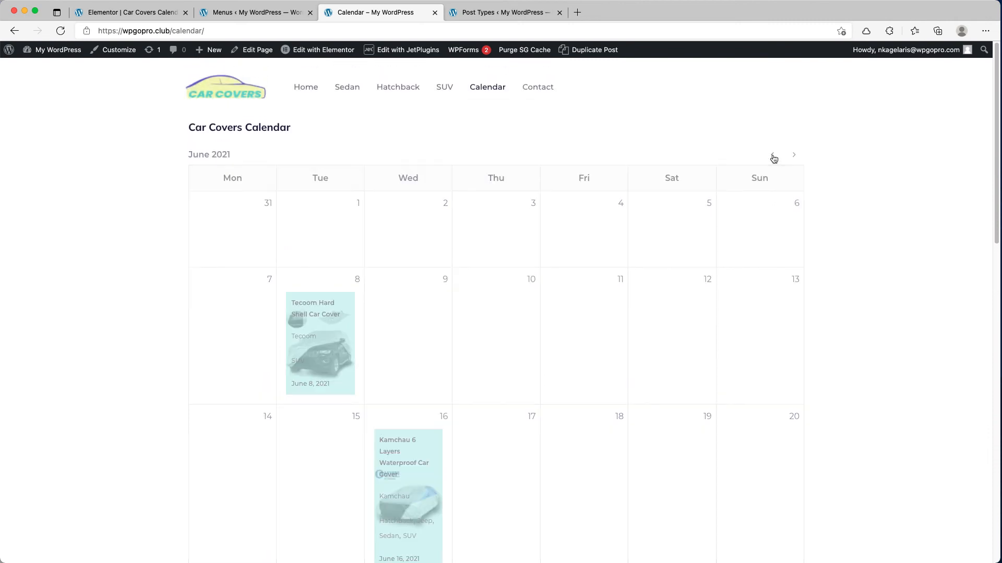
scroll(797, 202, "down", 4)
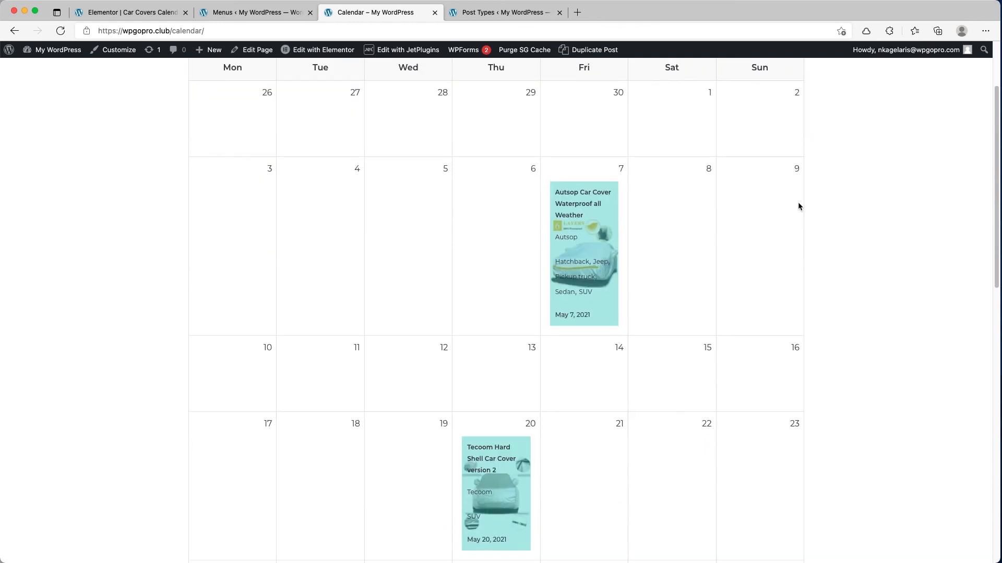
scroll(798, 203, "down", 4)
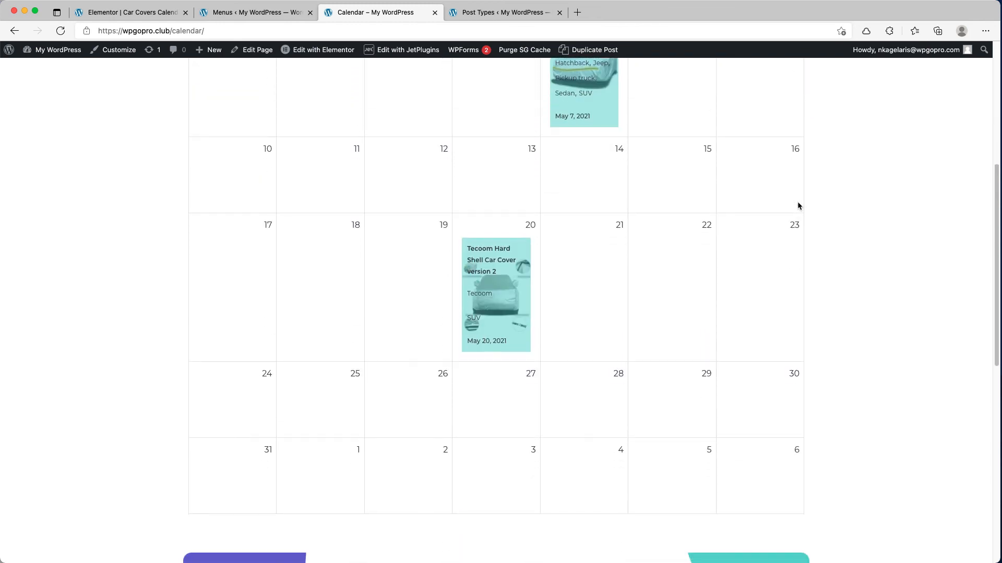
scroll(798, 205, "down", 3)
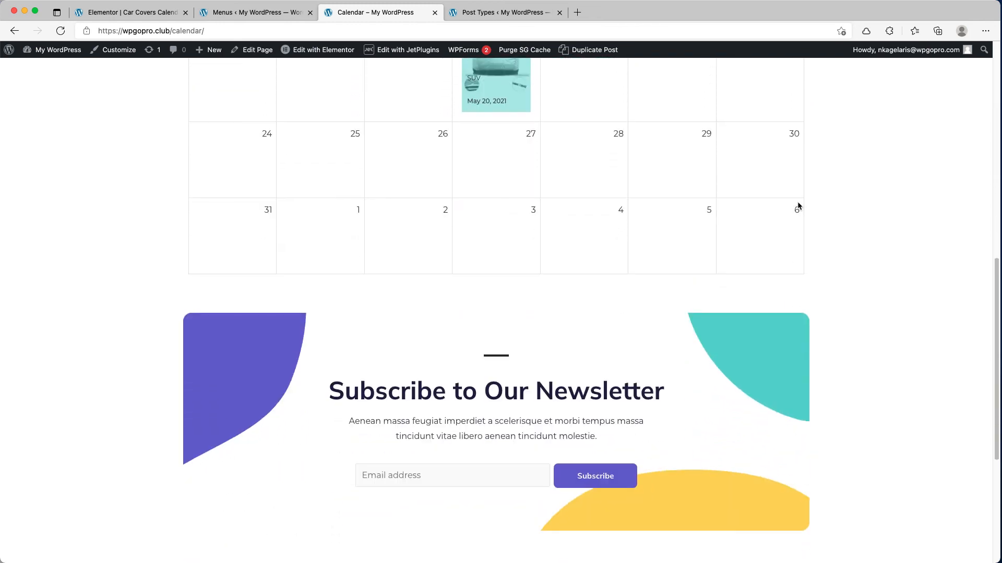
scroll(798, 206, "up", 2)
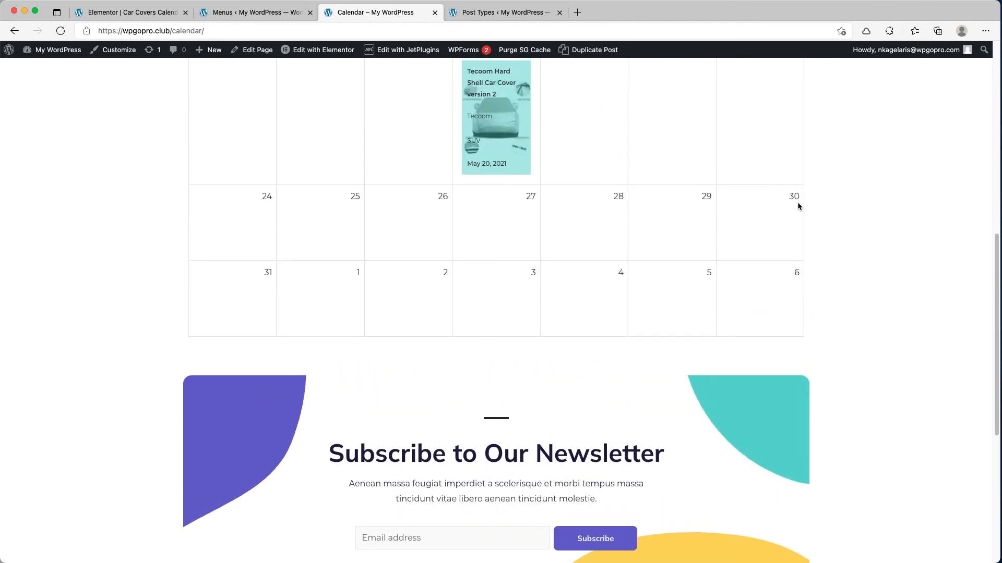
scroll(798, 206, "up", 4)
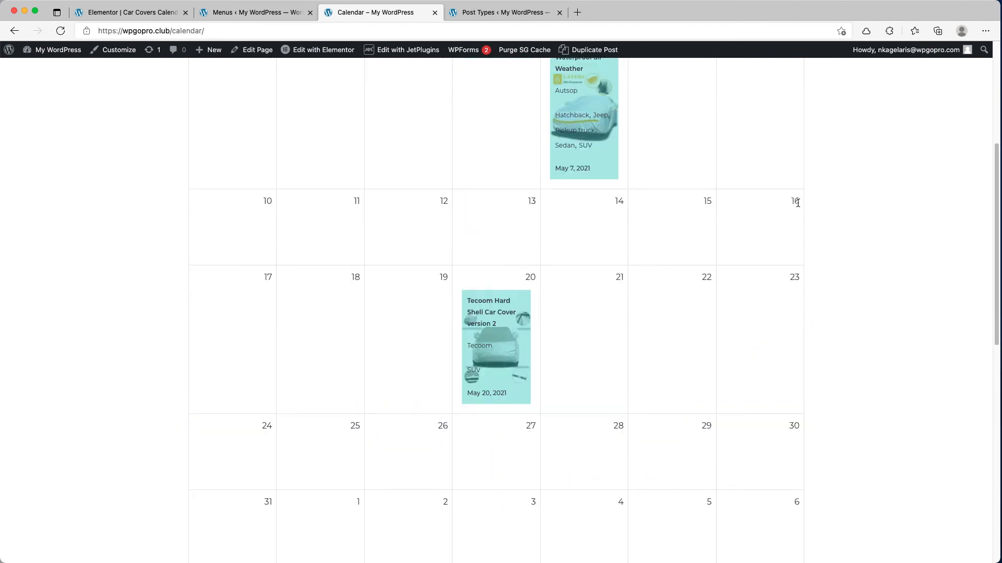
scroll(798, 203, "up", 5)
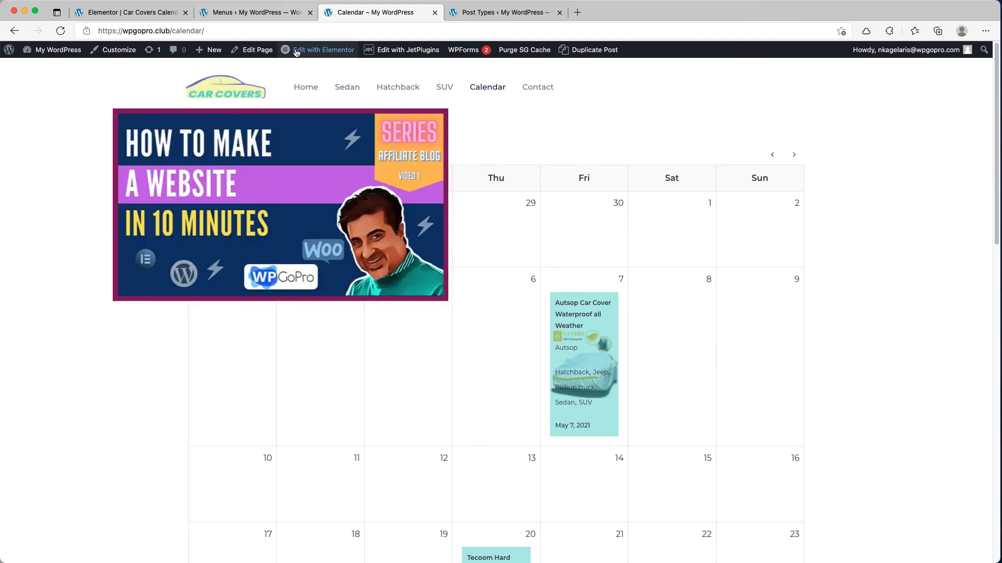
- Visit the site's home page, return to the Calendar page and go back to June 2021 to view its entries
left_click(311, 89)
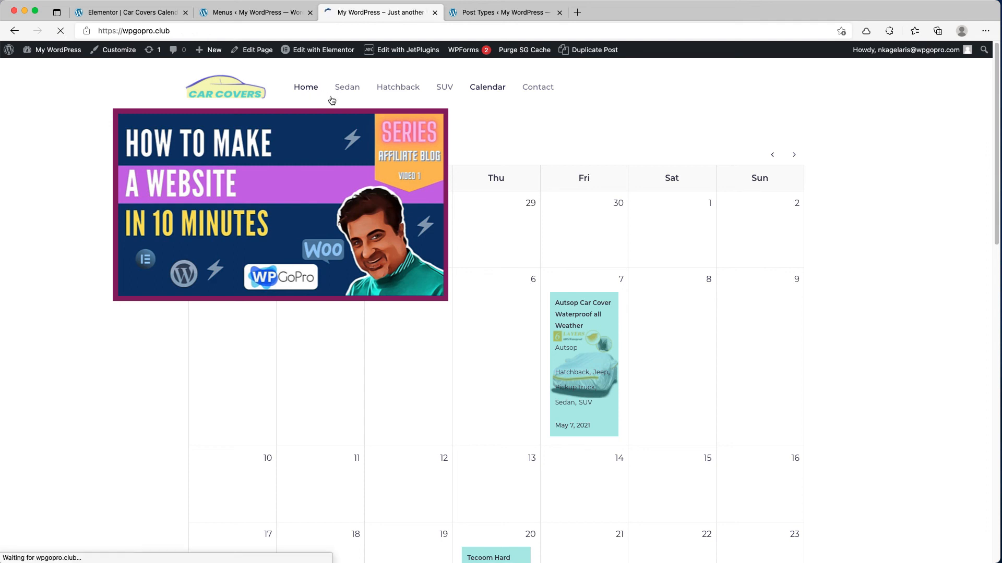
left_click(488, 90)
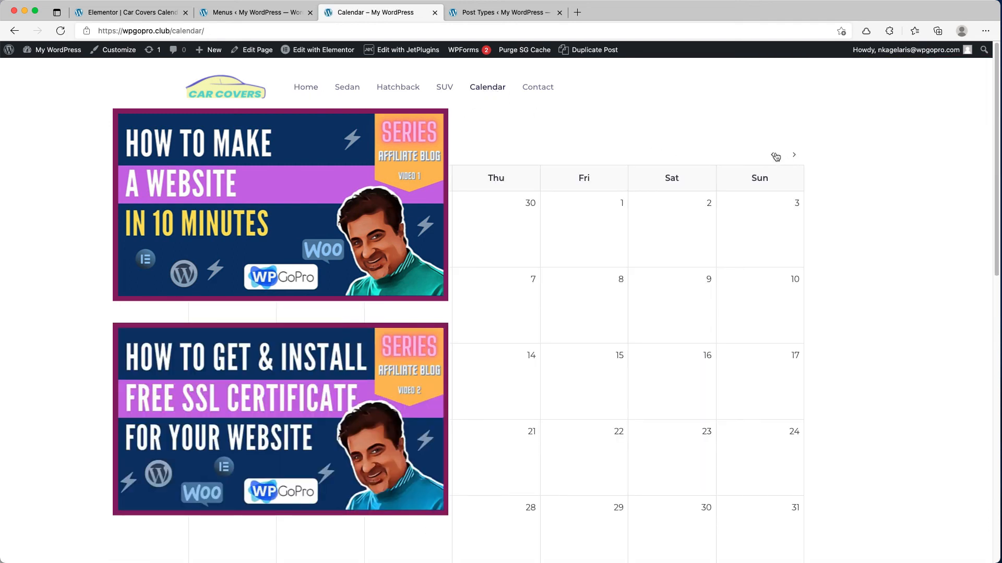
left_click(773, 156)
left_click(775, 156)
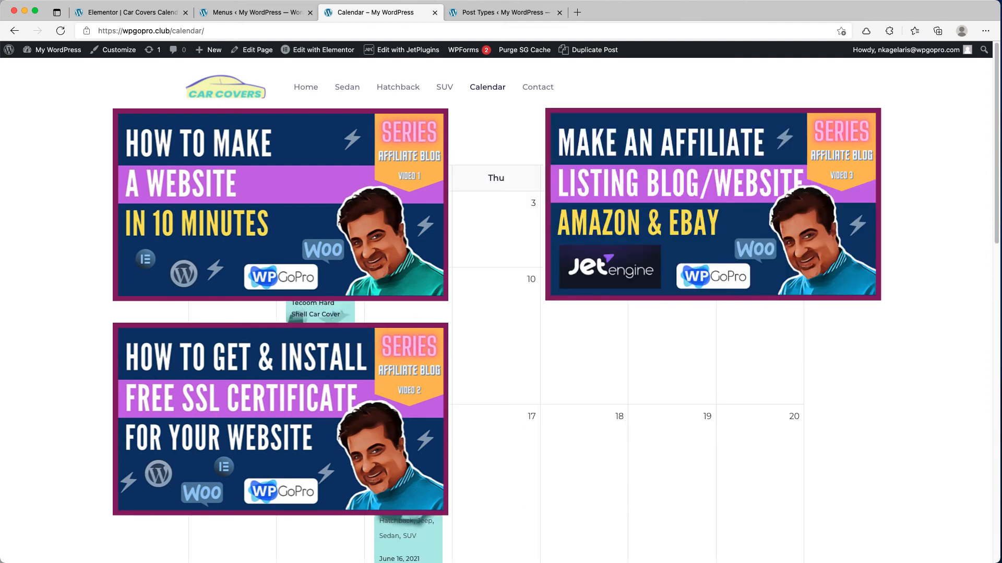
scroll(500, 313, "down", 7)
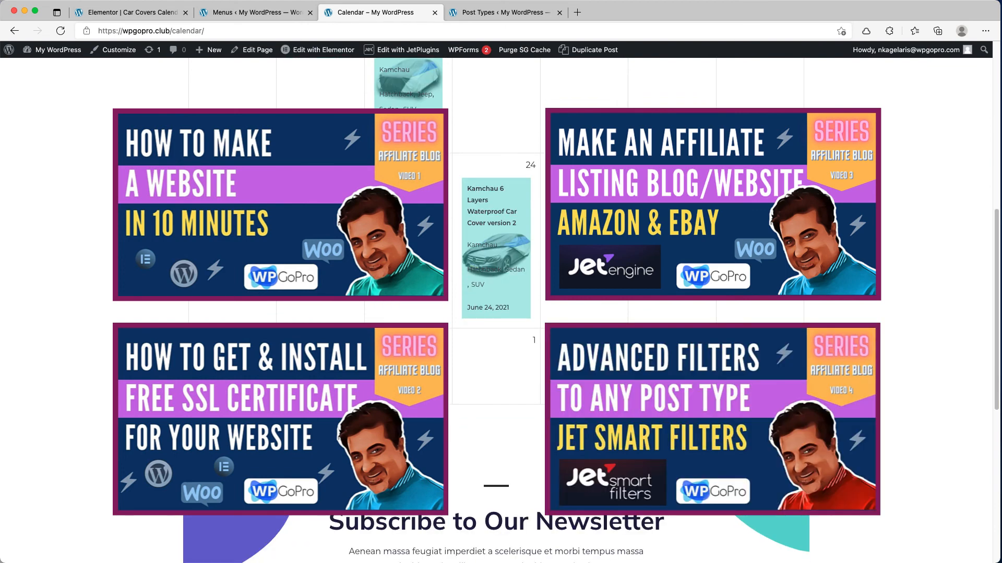
scroll(501, 313, "up", 6)
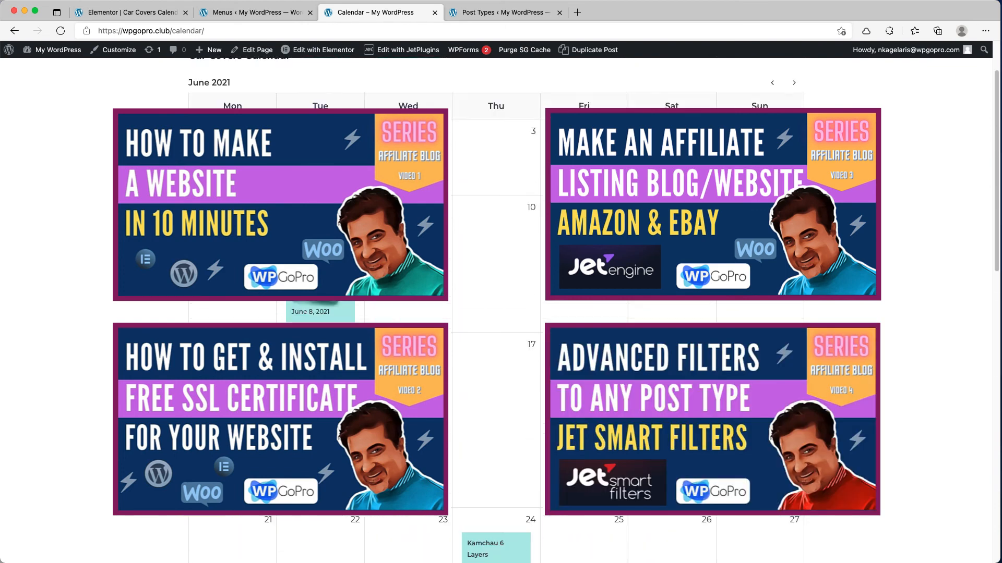
scroll(501, 313, "up", 2)
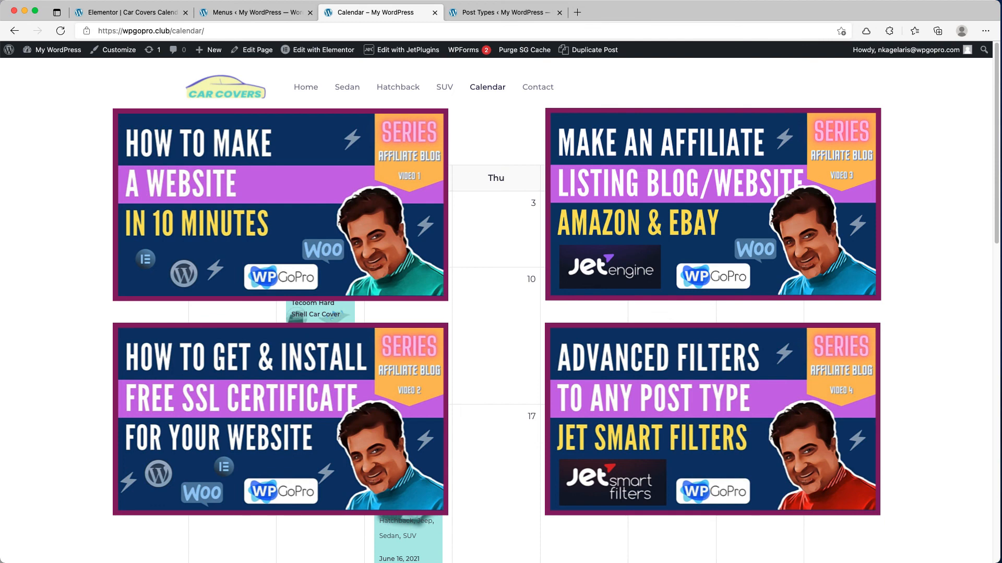
- Examine the thumbnail backgrounds, overlay and text of the June 2021 car cover entries
scroll(772, 157, "down", 3)
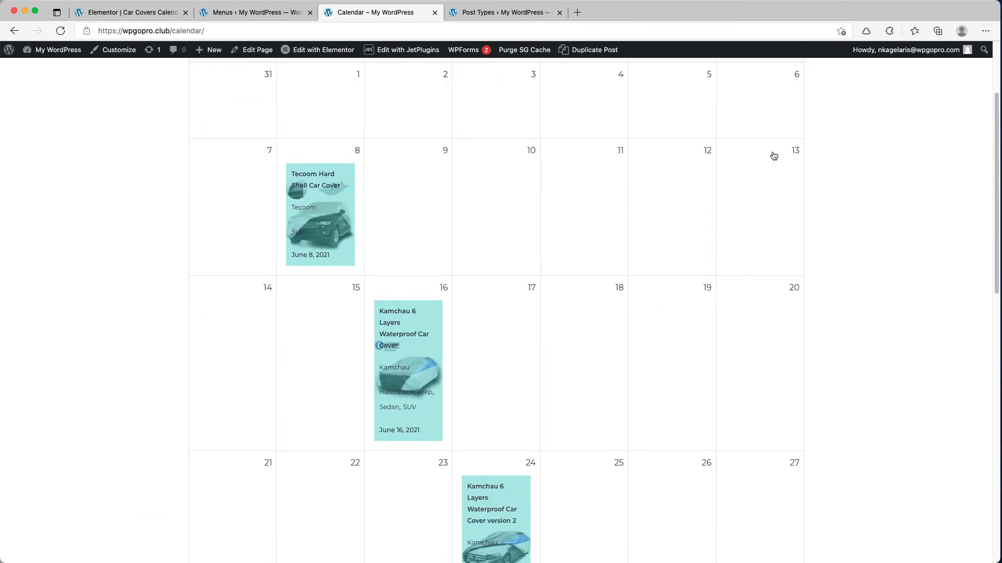
scroll(773, 155, "down", 1)
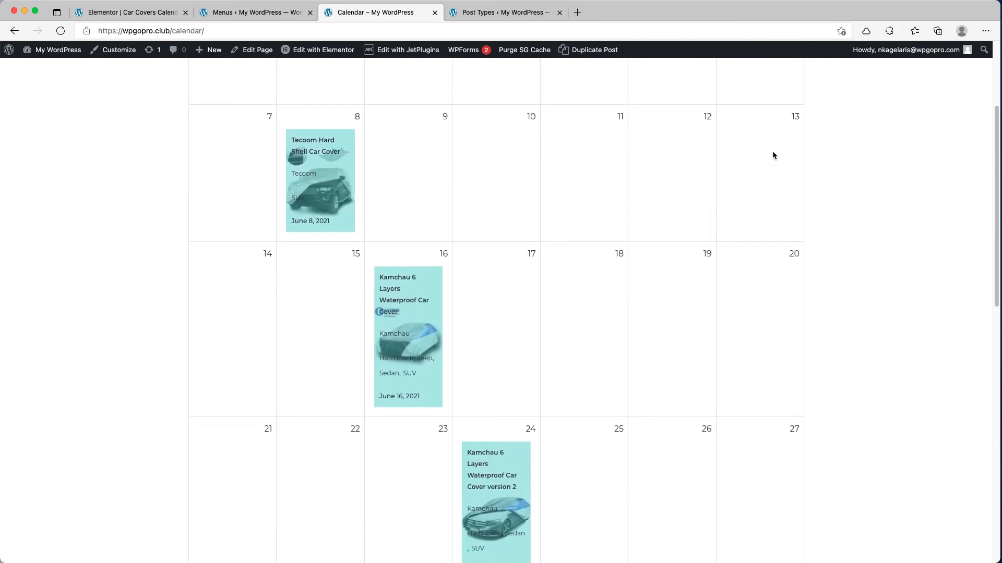
scroll(774, 155, "down", 3)
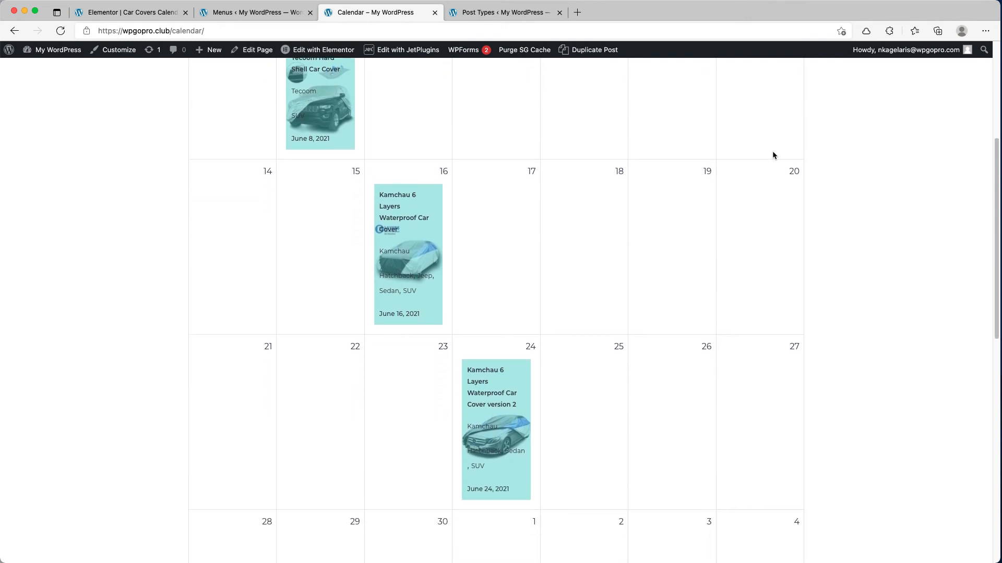
scroll(773, 155, "down", 3)
scroll(773, 155, "up", 3)
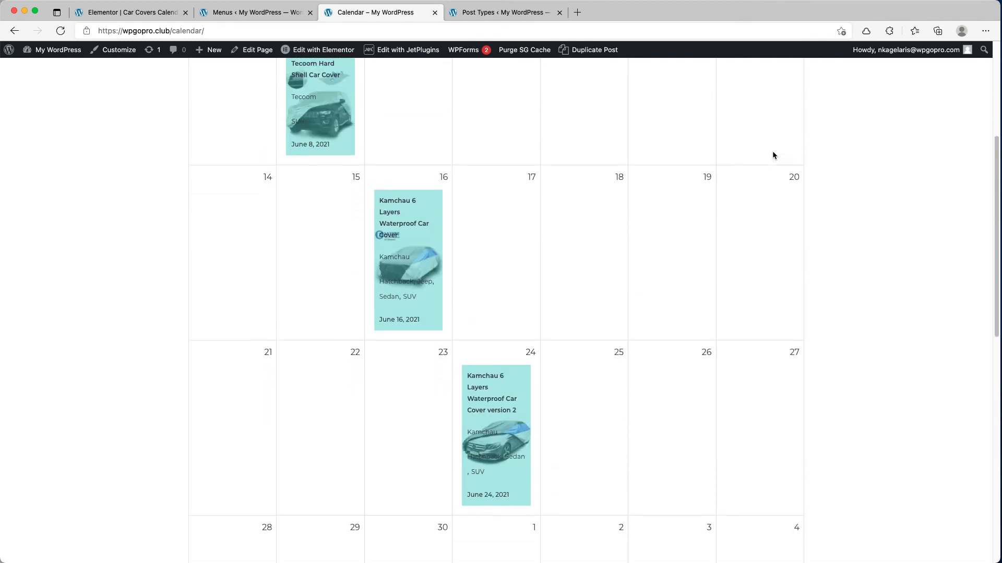
scroll(773, 155, "up", 4)
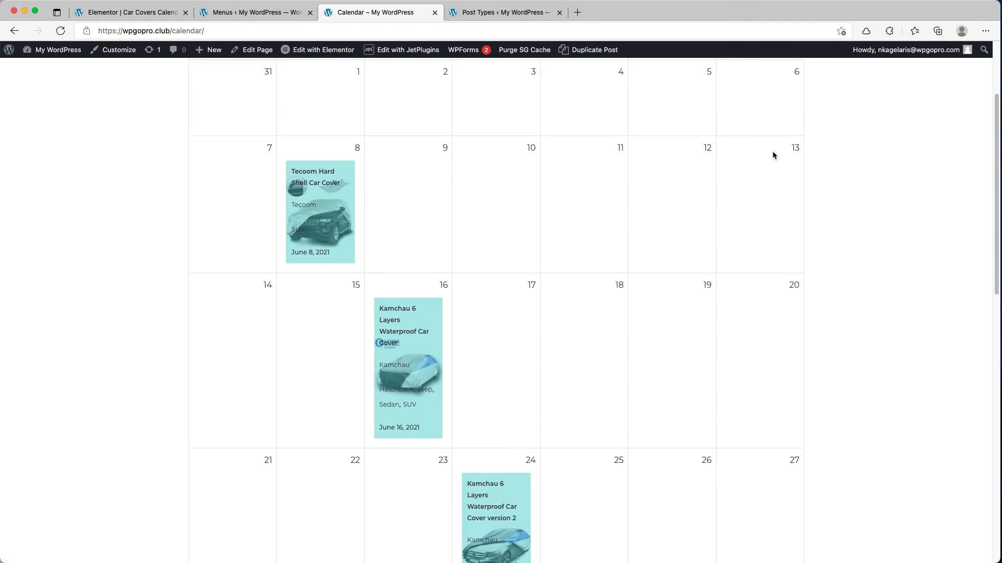
scroll(774, 156, "up", 3)
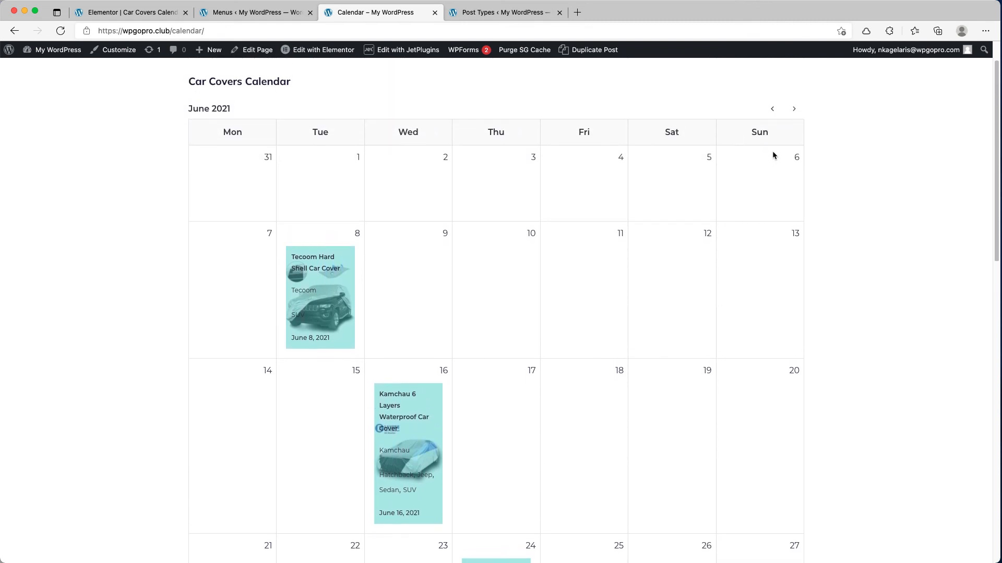
scroll(773, 155, "up", 2)
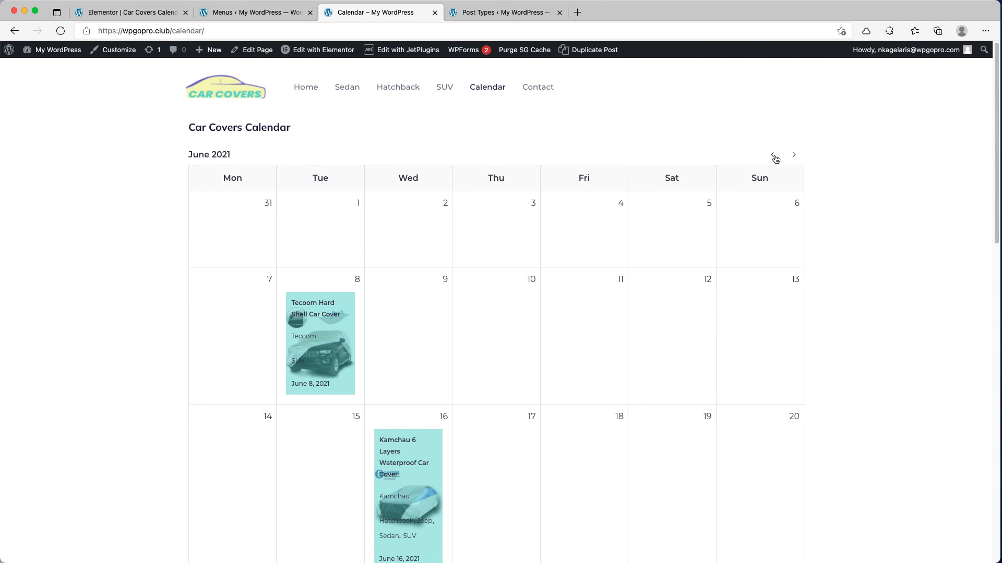
scroll(787, 201, "down", 5)
scroll(787, 201, "up", 5)
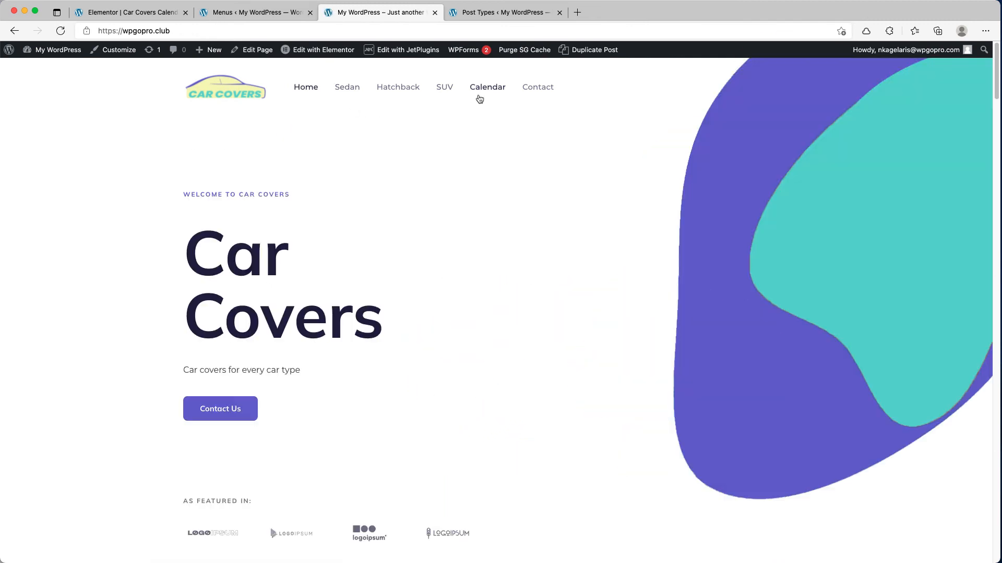
- Open the Calendar page from the site's home page menu and review the June 2021 entries
left_click(488, 88)
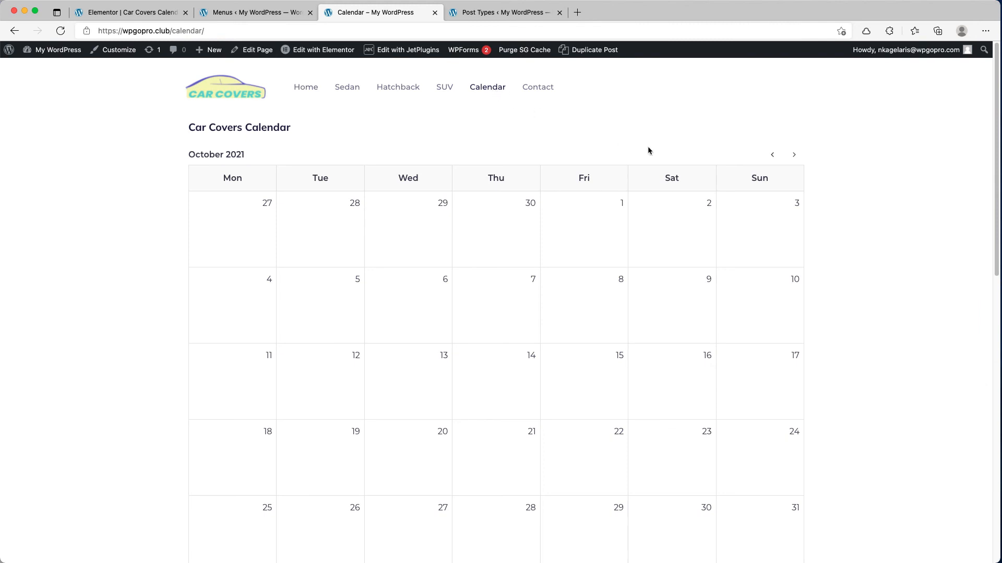
left_click(773, 155)
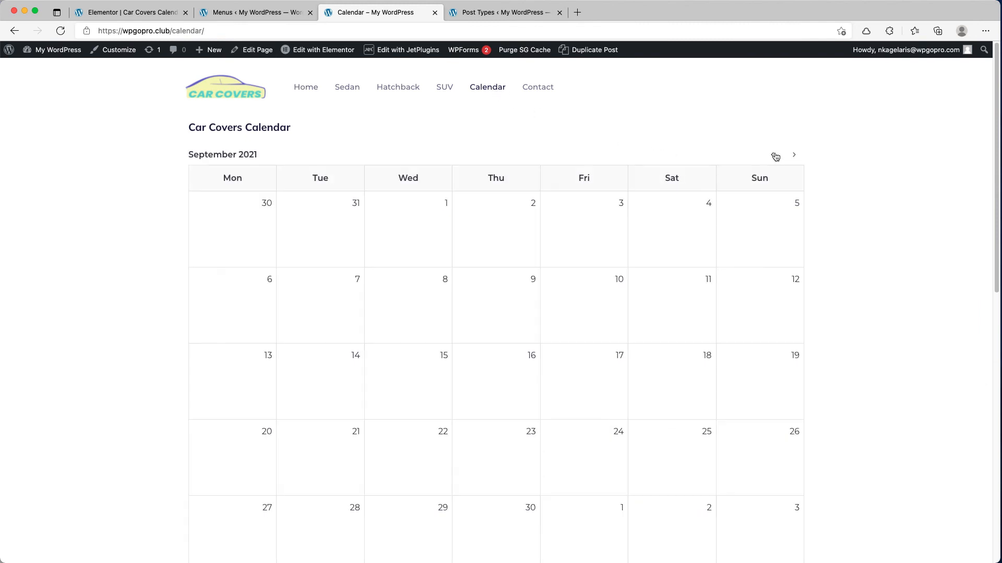
left_click(775, 156)
left_click(775, 156)
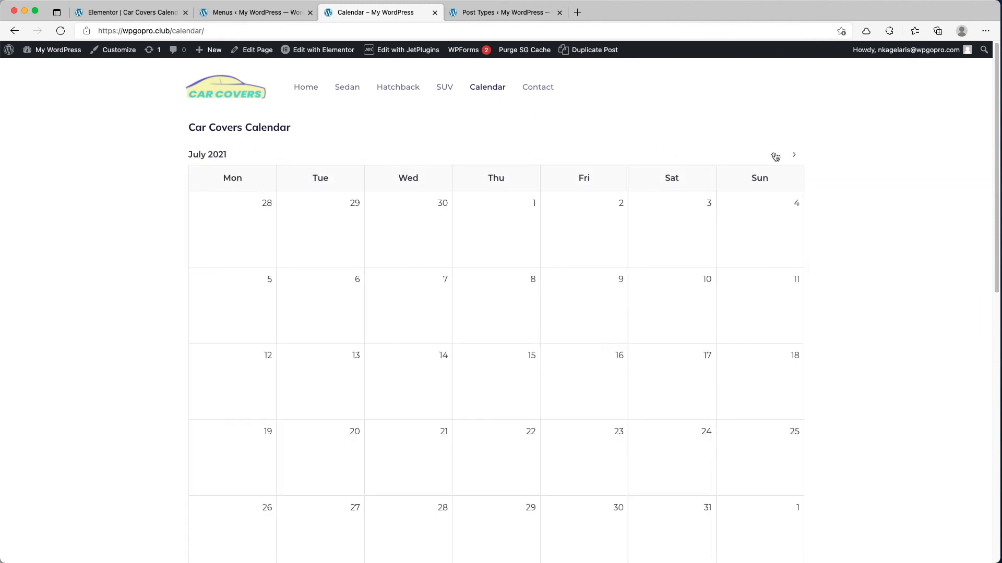
left_click(775, 157)
scroll(791, 199, "down", 3)
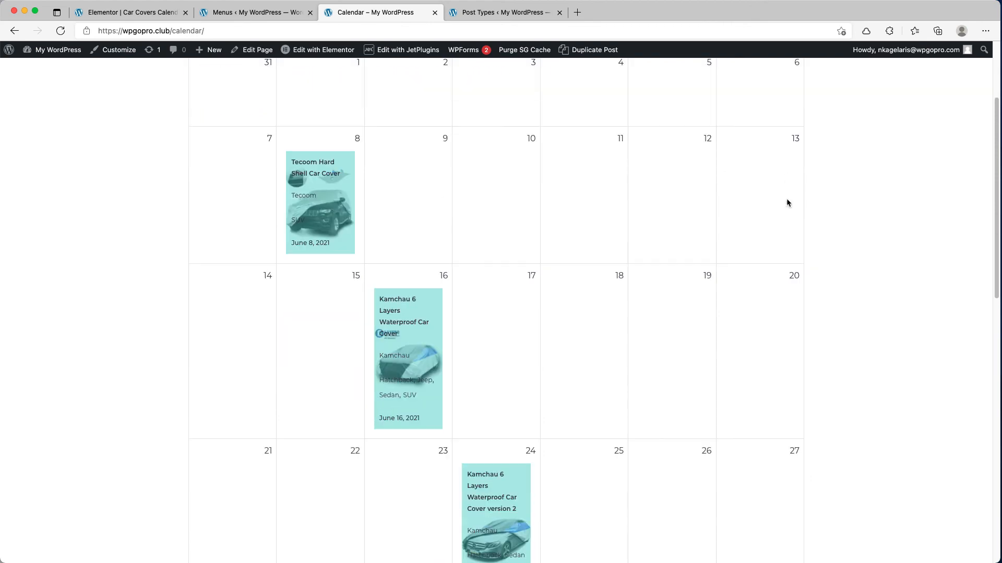
scroll(788, 203, "down", 5)
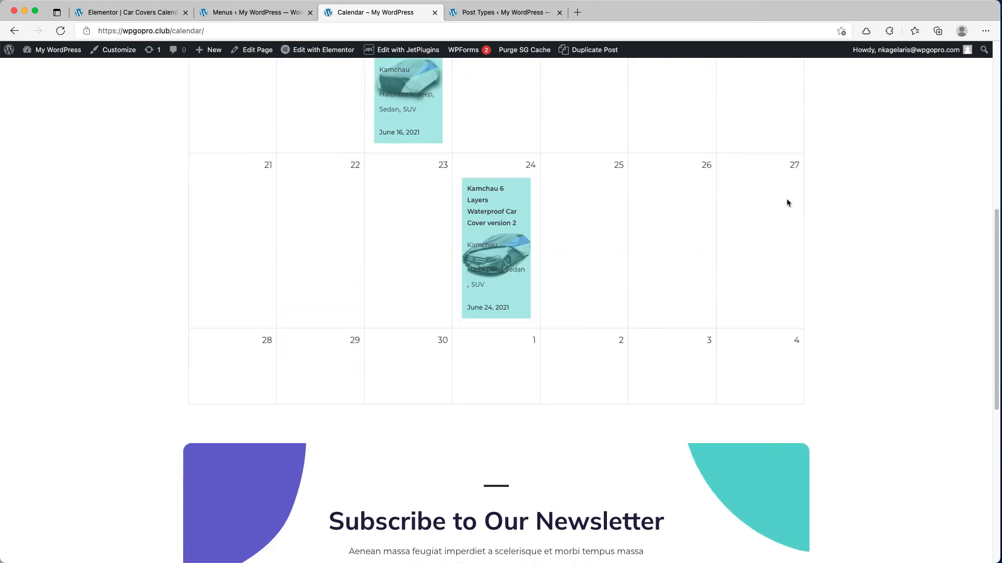